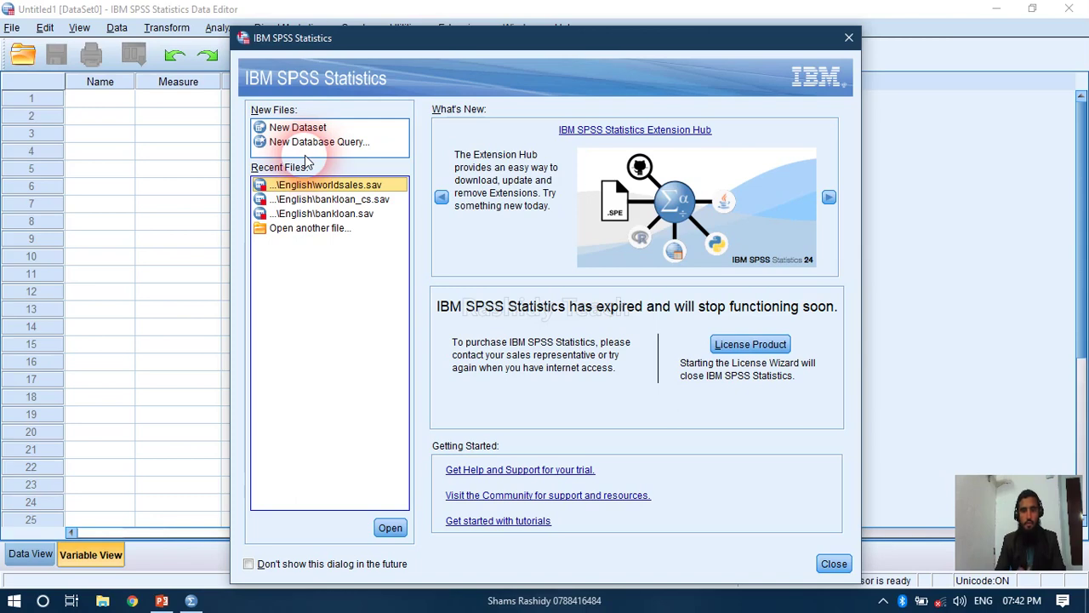
Dismiss the welcome dialog and name the first variable ID in the variable list
{"action": "left_click", "coordinate": [832, 563]}
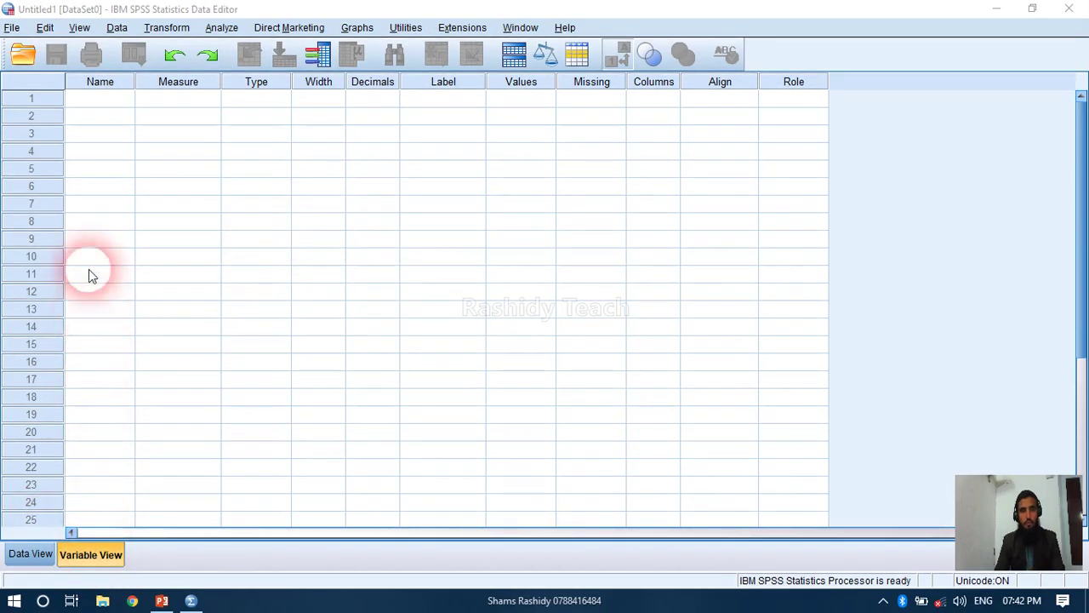
{"action": "left_click", "coordinate": [92, 101]}
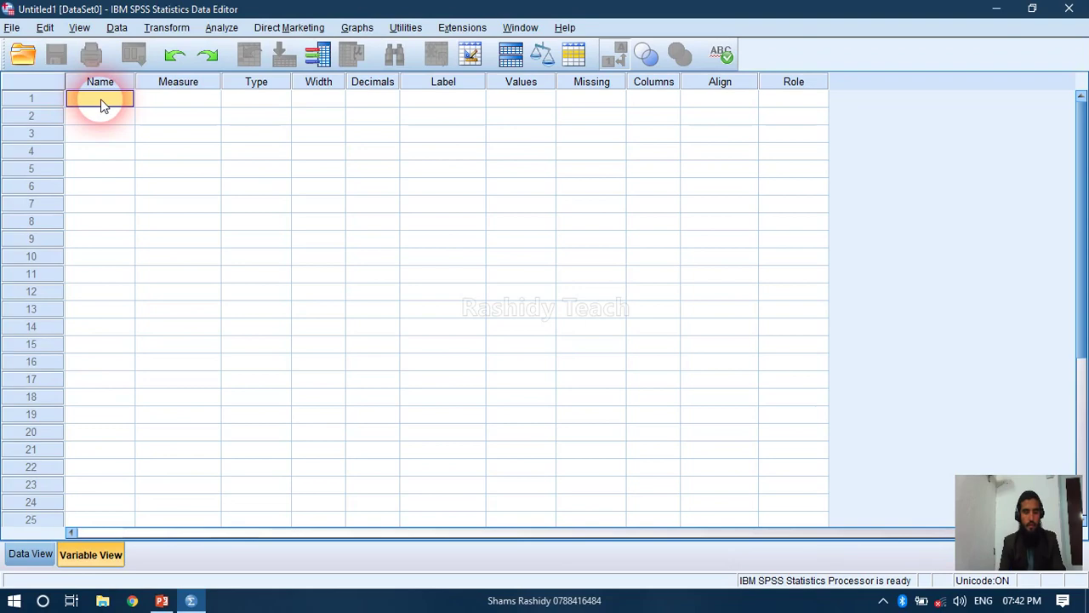
{"action": "type", "text": "ID"}
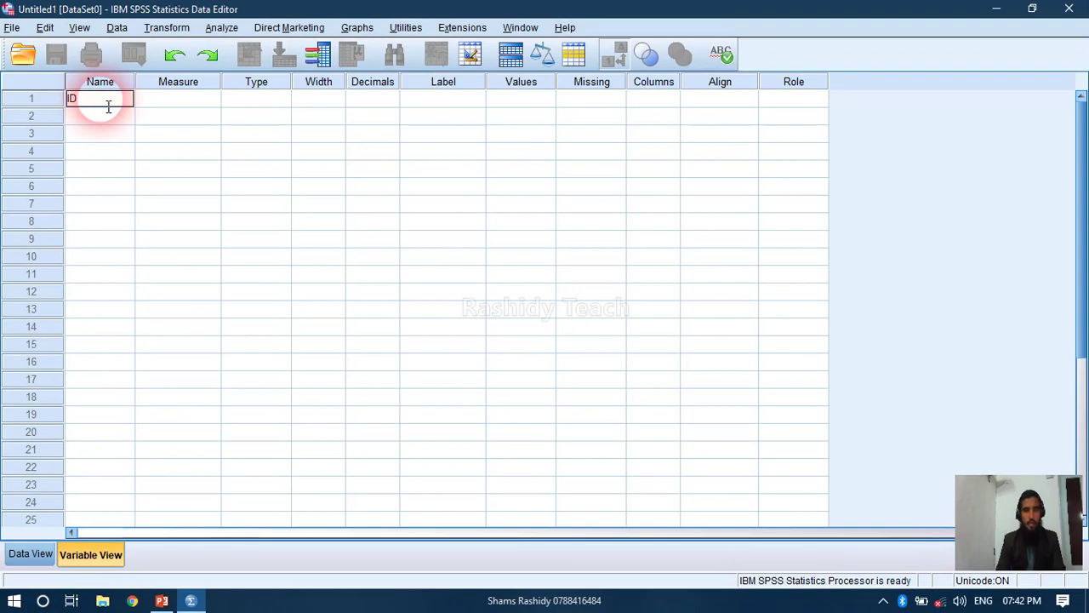
{"action": "left_click", "coordinate": [138, 121]}
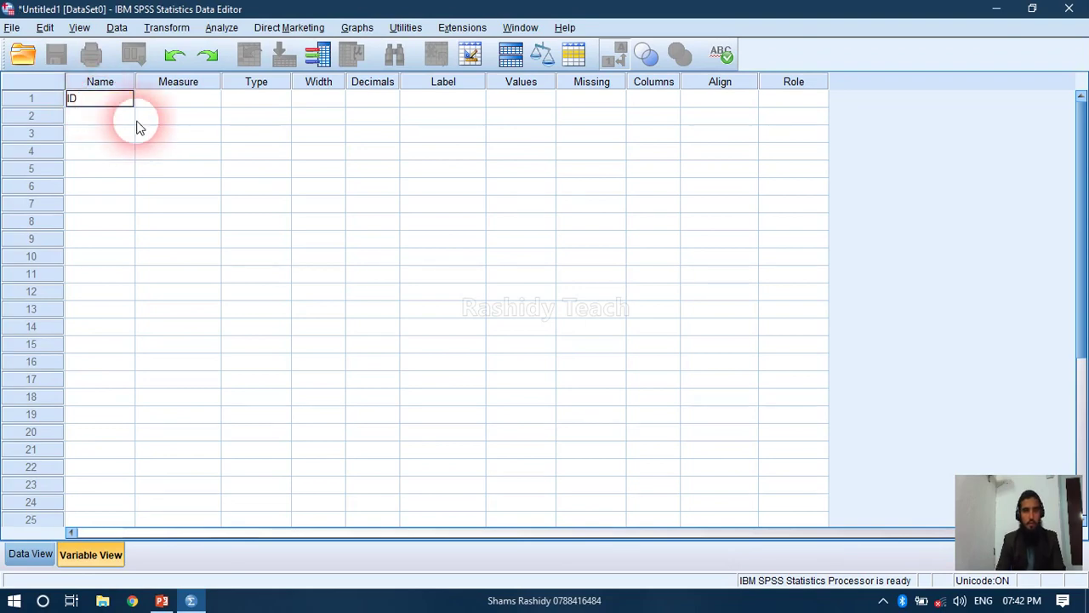
{"action": "left_click", "coordinate": [98, 102]}
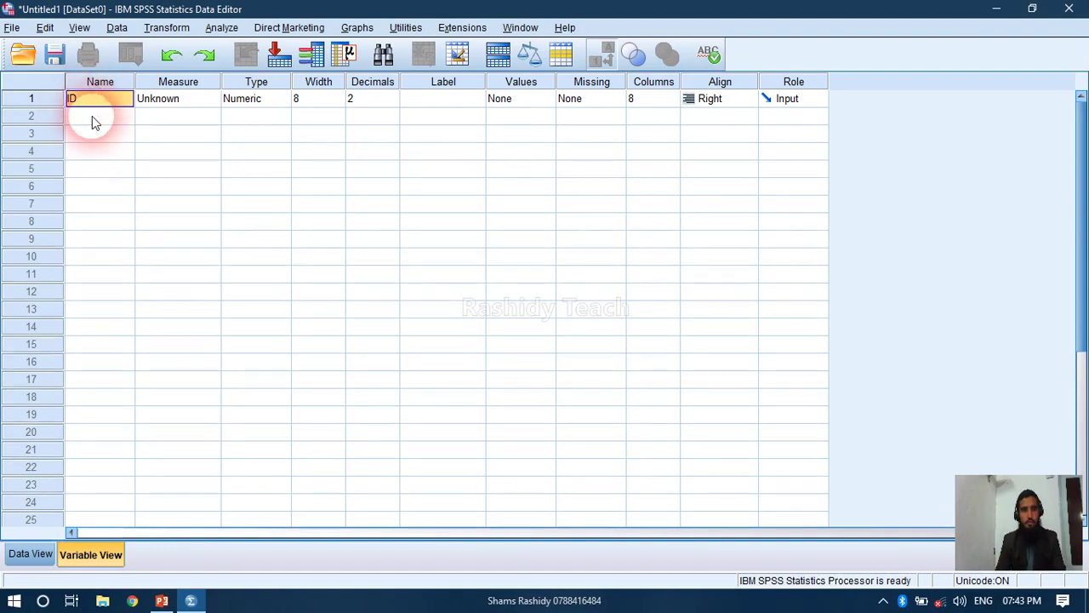
Try to name the second variable "Last Name" with a space between the words
{"action": "left_click", "coordinate": [90, 119]}
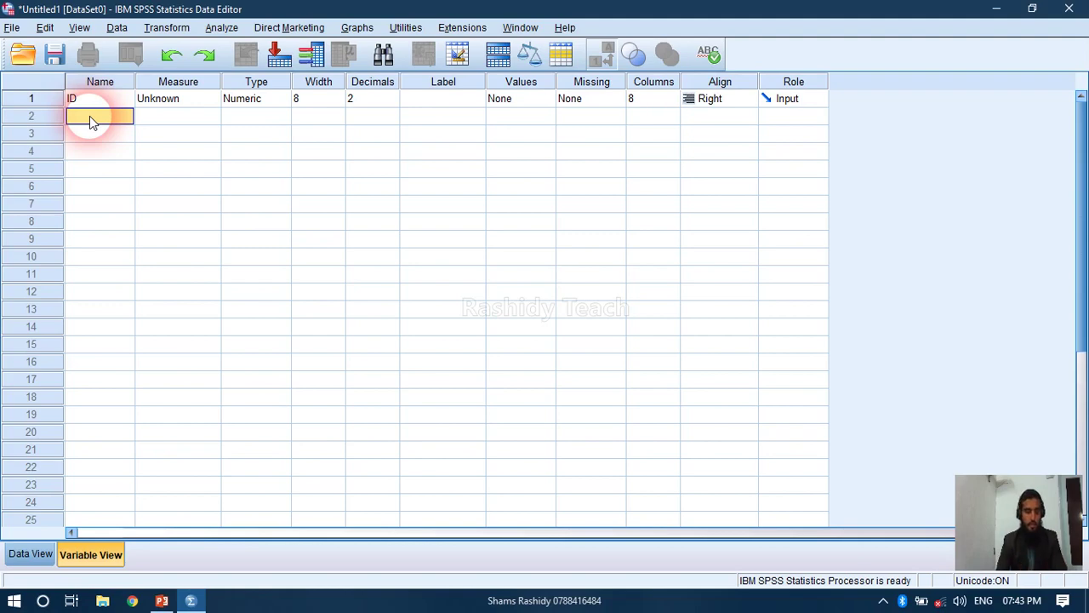
{"action": "type", "text": "Last"}
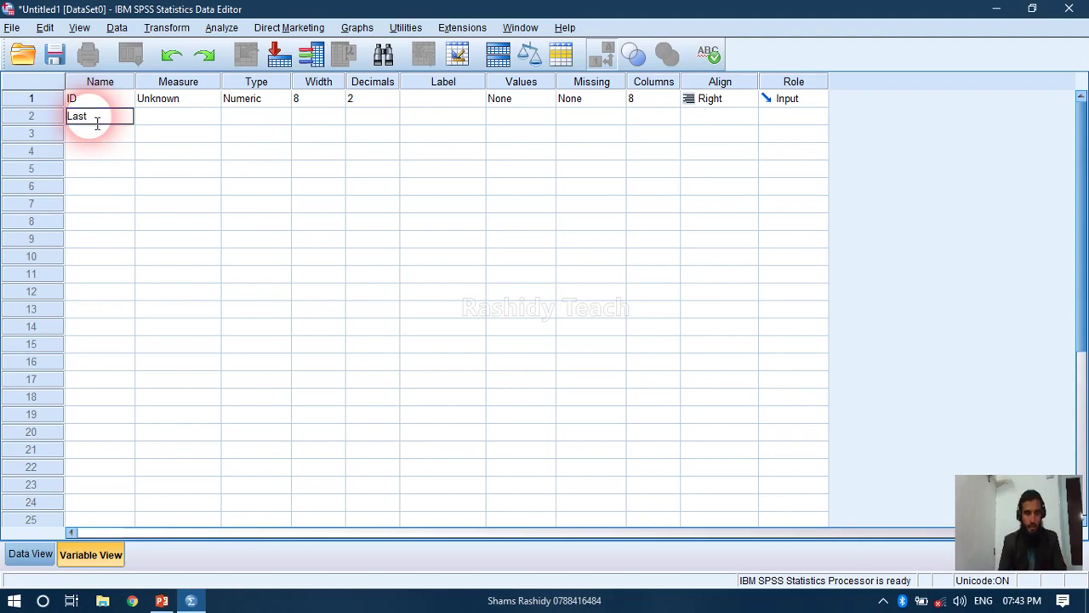
{"action": "type", "text": " Name"}
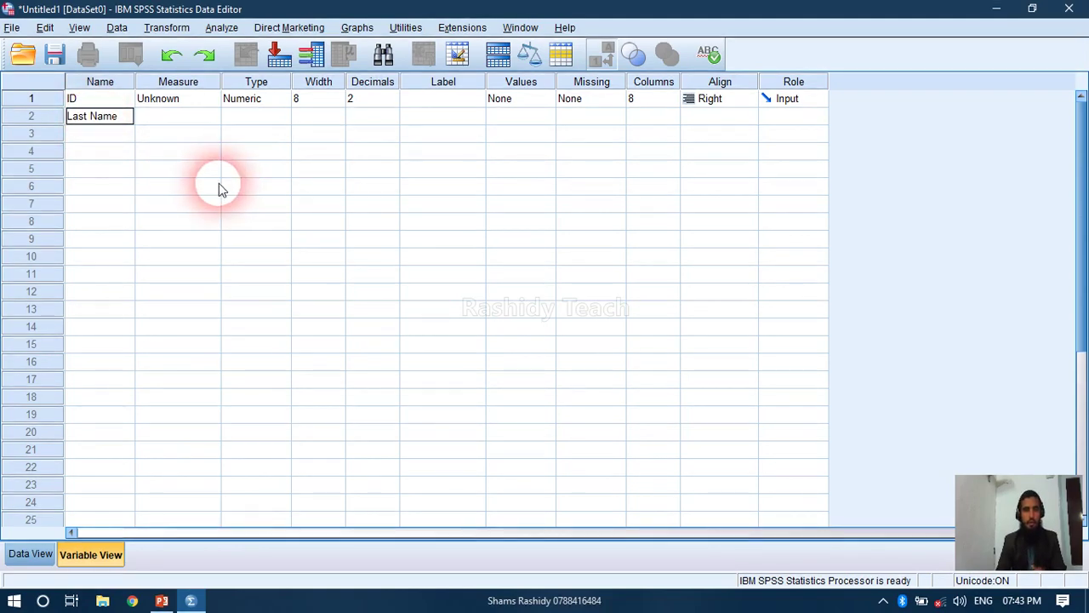
{"action": "key", "text": "Return"}
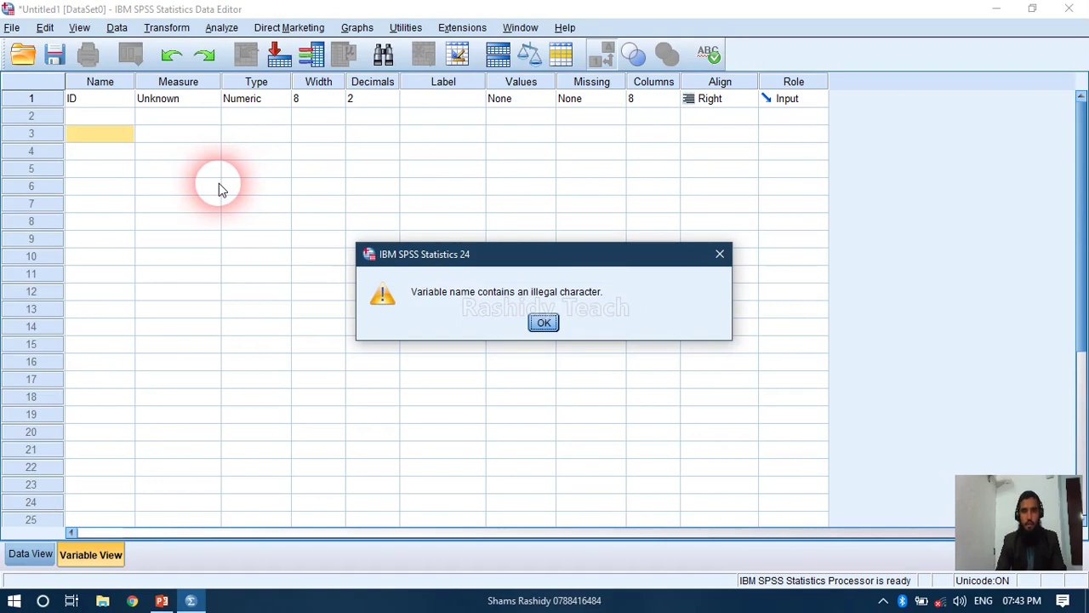
{"action": "key", "text": "space"}
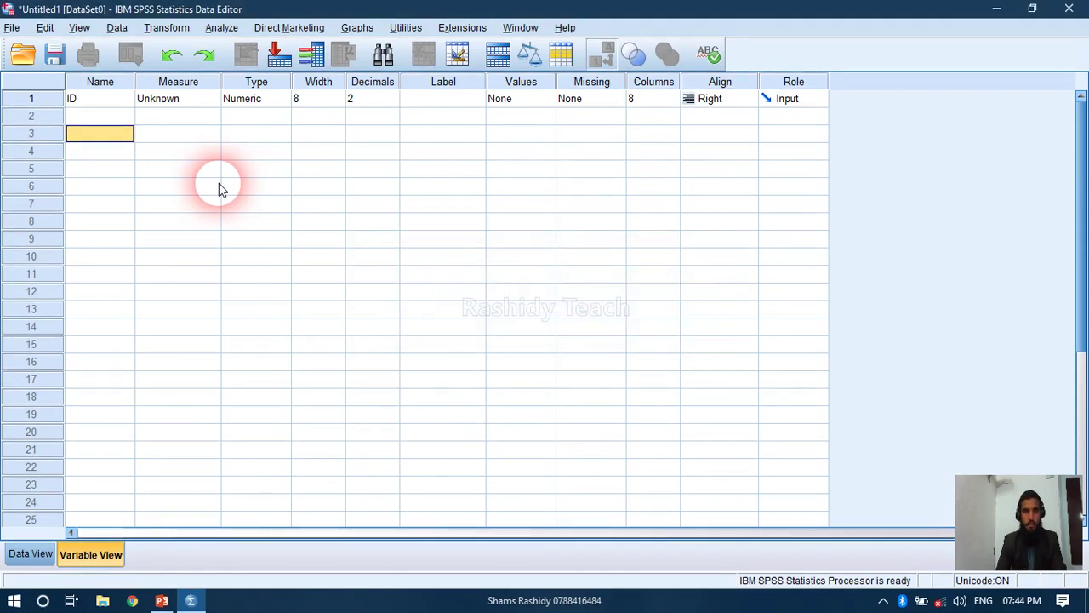
Name the second variable LastName, written as one word
{"action": "left_click", "coordinate": [117, 116]}
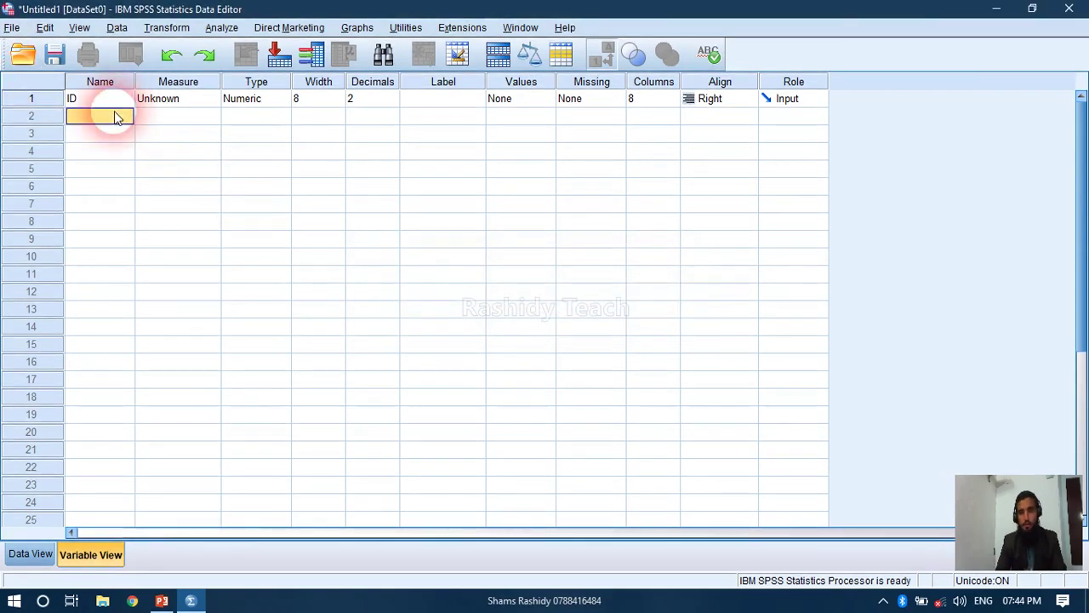
{"action": "type", "text": "L"}
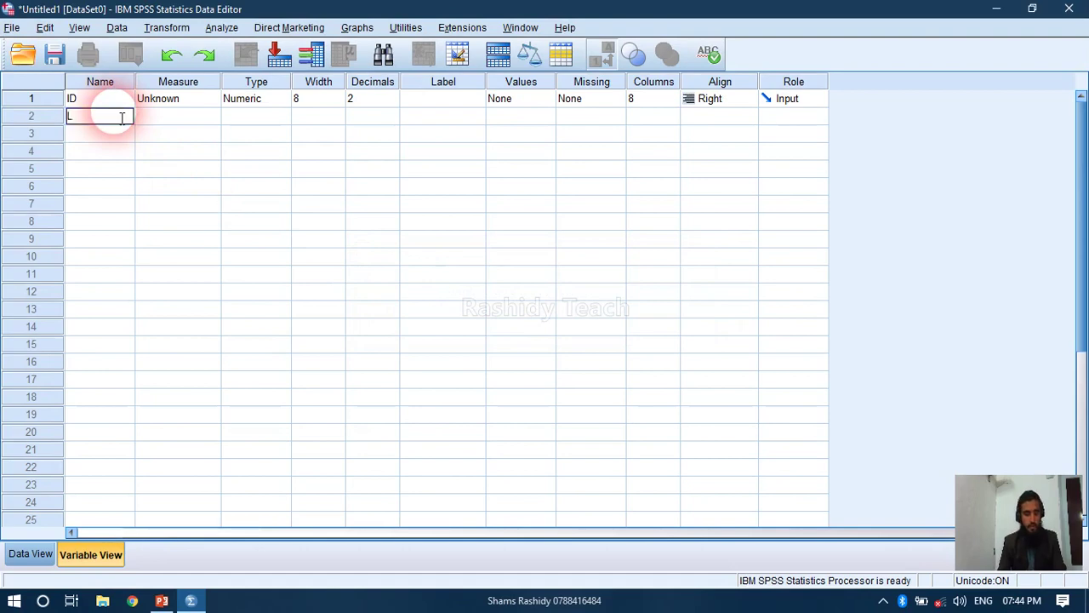
{"action": "type", "text": "AstName"}
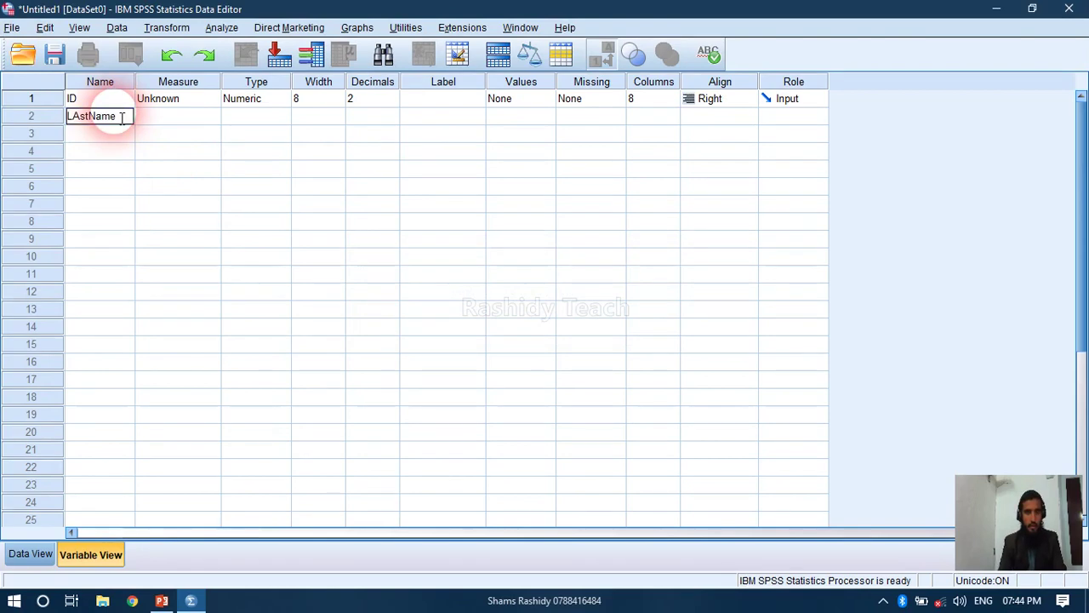
{"action": "key", "text": "BackSpace"}
{"action": "key", "text": "BackSpace"}
{"action": "key", "text": "BackSpace"}
{"action": "key", "text": "BackSpace"}
{"action": "key", "text": "BackSpace"}
{"action": "key", "text": "BackSpace"}
{"action": "key", "text": "BackSpace"}
{"action": "type", "text": "astNam"}
{"action": "key", "text": "Return"}
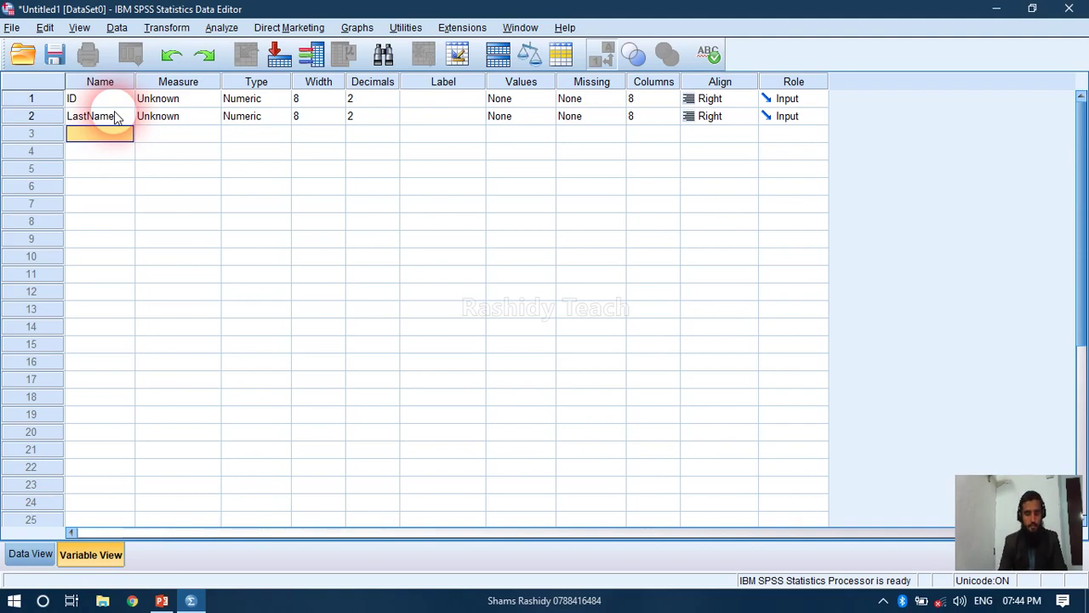
Add a third variable named Last_Name, with an underscore between the words
{"action": "type", "text": "Las"}
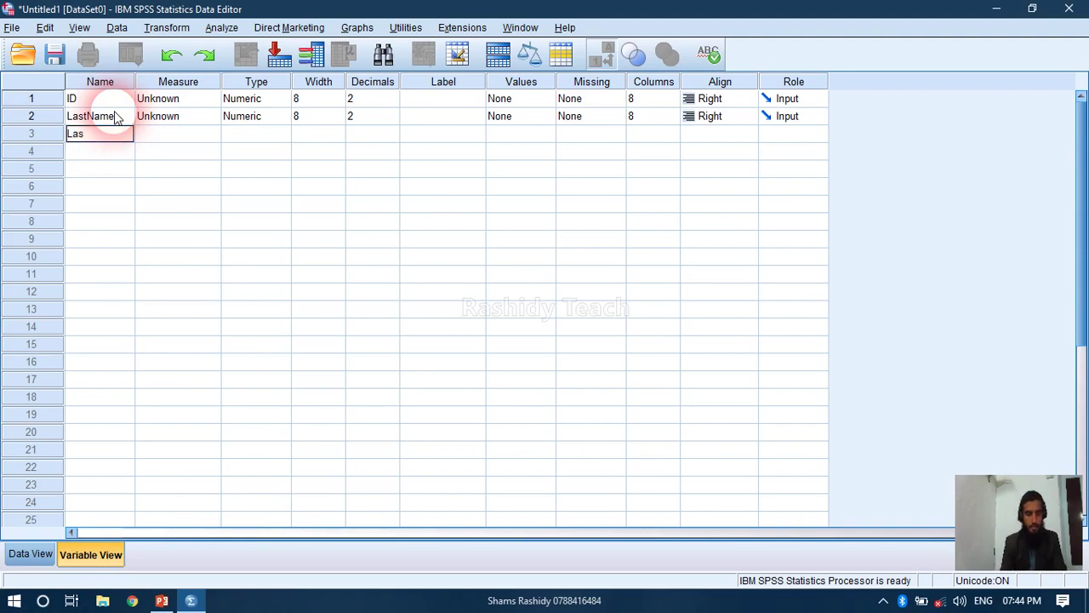
{"action": "type", "text": "t_Name"}
{"action": "key", "text": "Return"}
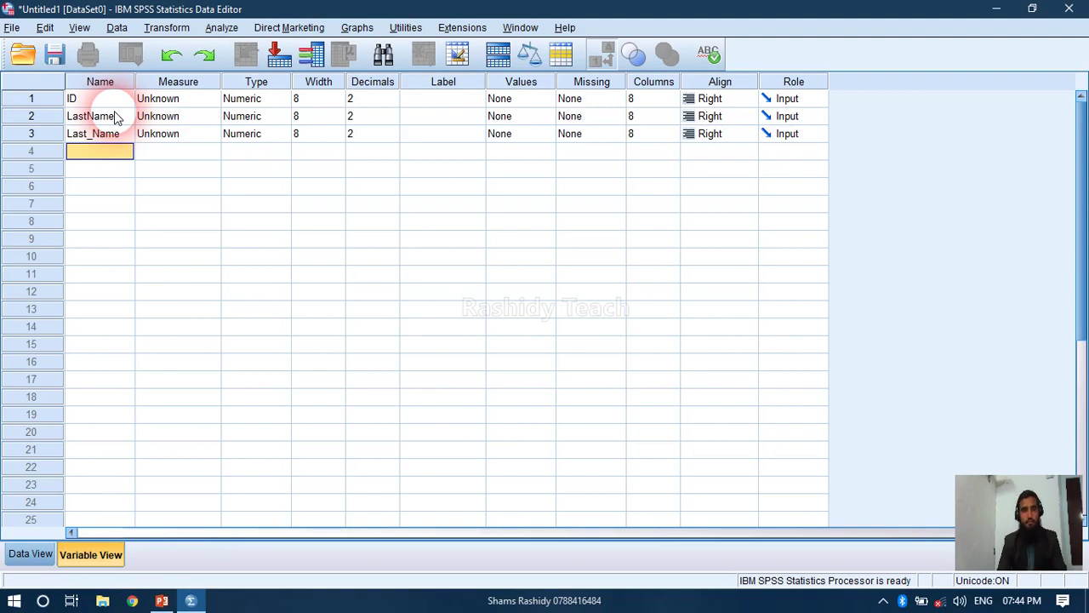
Open the variable type settings of ID and examine the Numeric type's width and decimal places
{"action": "left_click", "coordinate": [252, 82]}
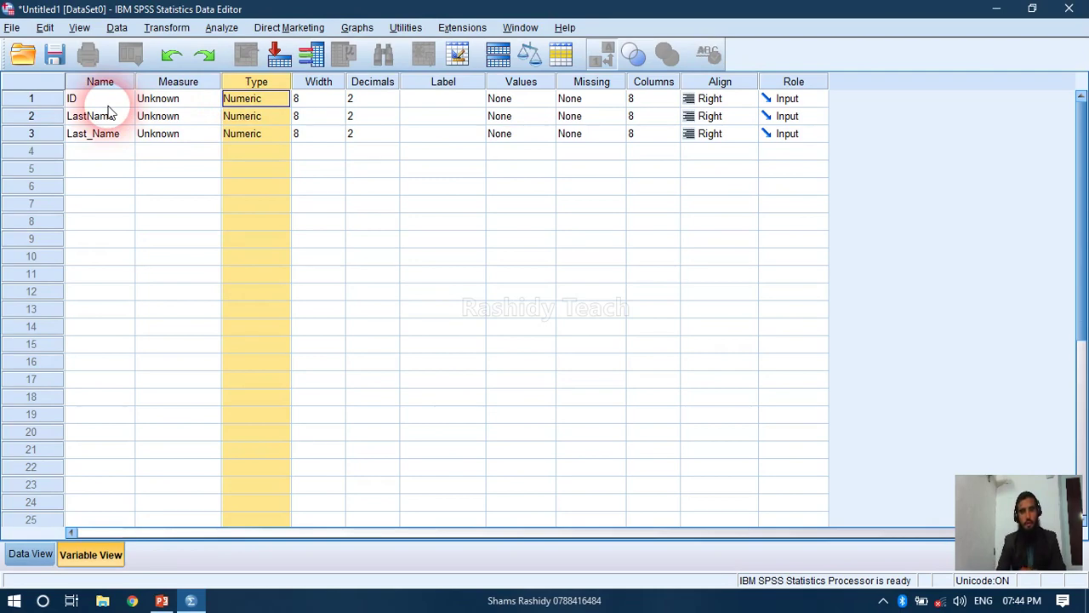
{"action": "left_click", "coordinate": [264, 99]}
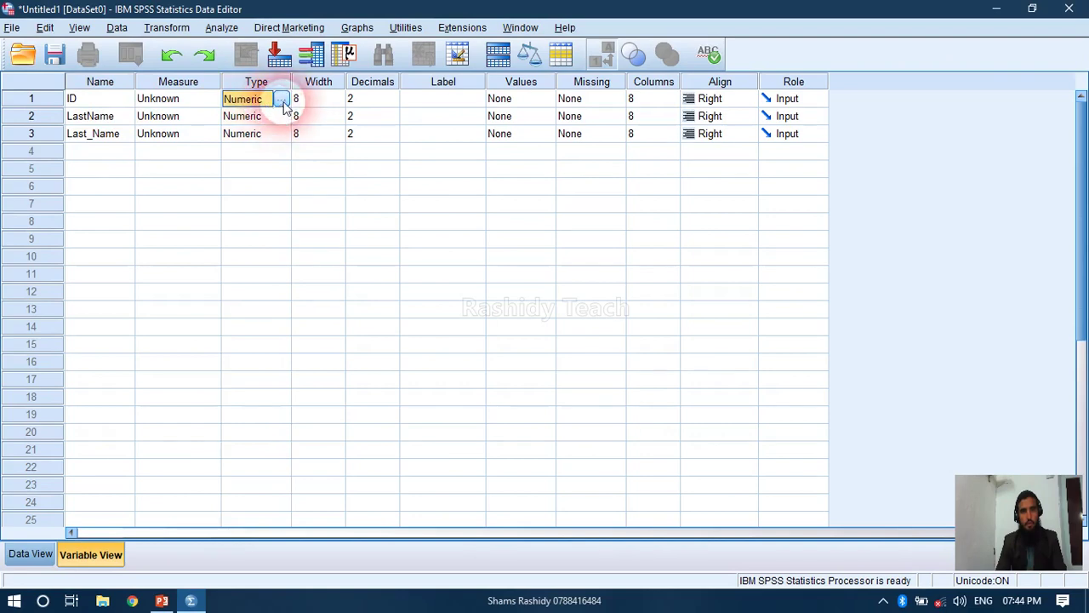
{"action": "left_click", "coordinate": [280, 99]}
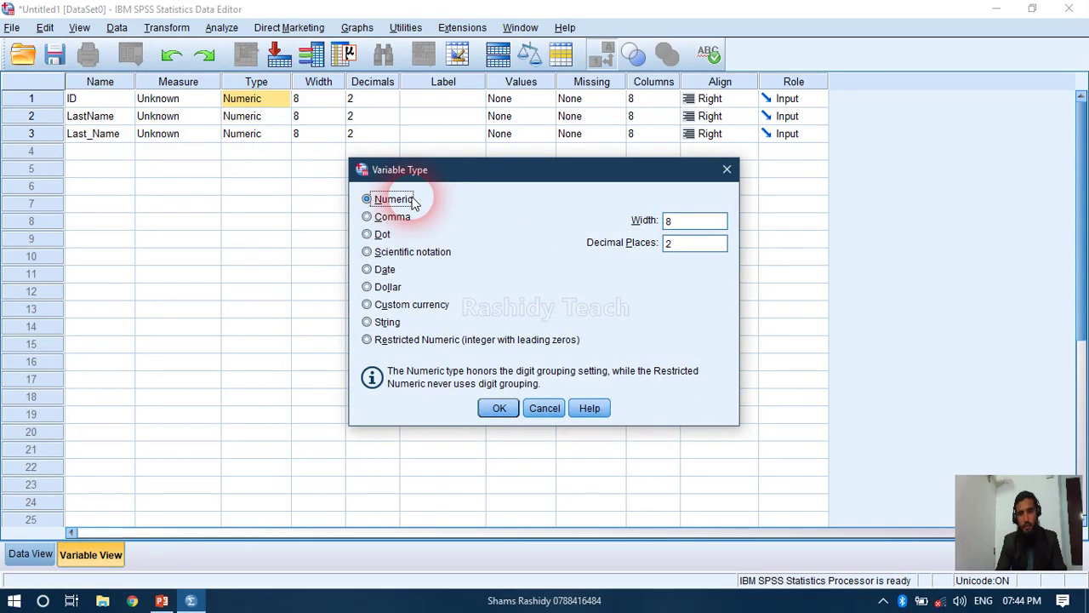
{"action": "double_click", "coordinate": [690, 223]}
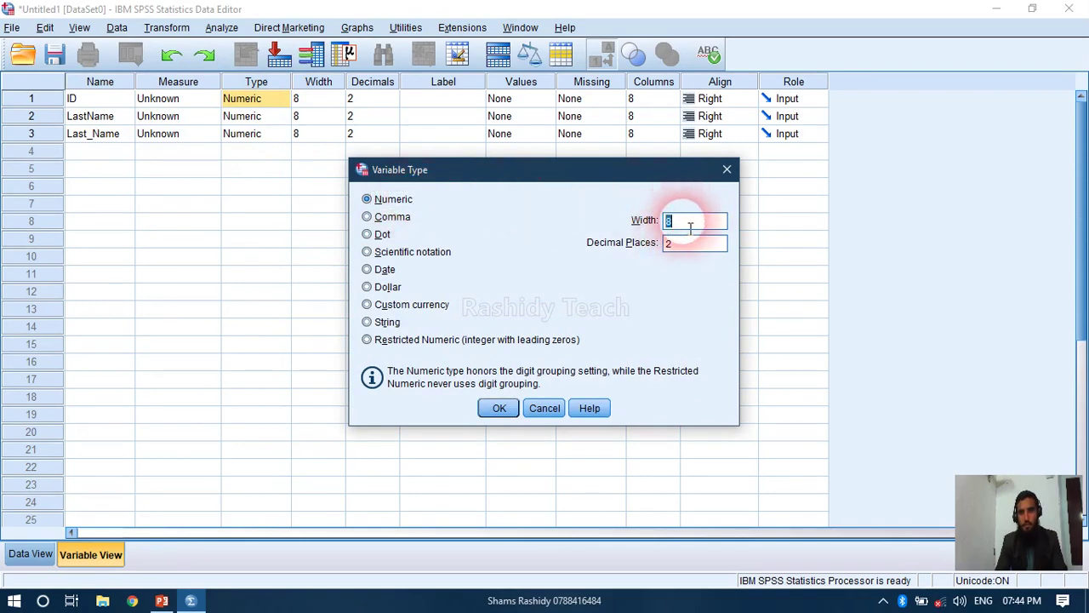
{"action": "left_click", "coordinate": [669, 222]}
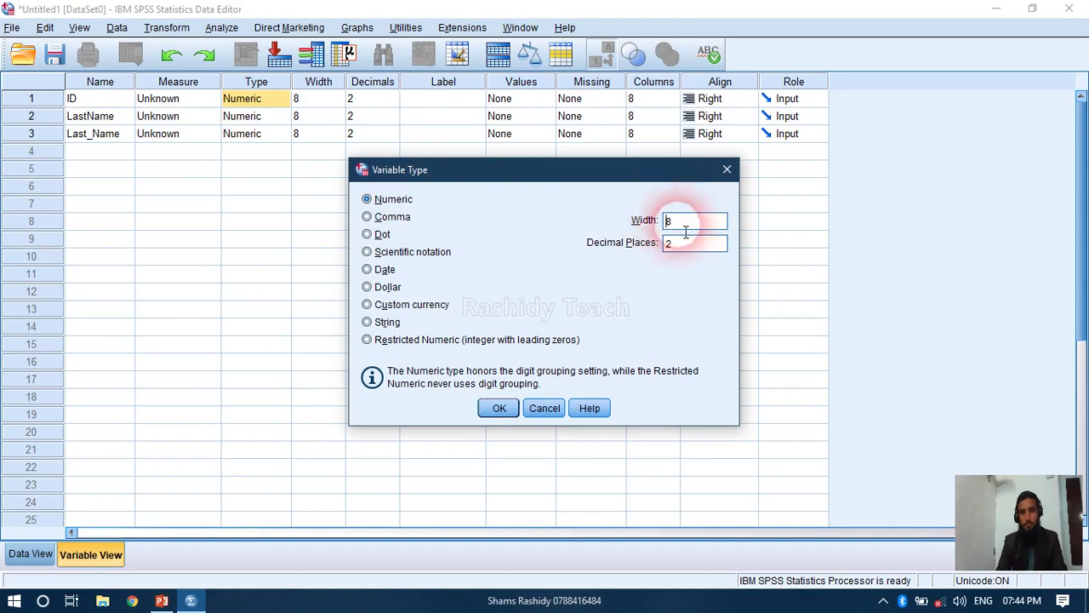
{"action": "left_click", "coordinate": [686, 245]}
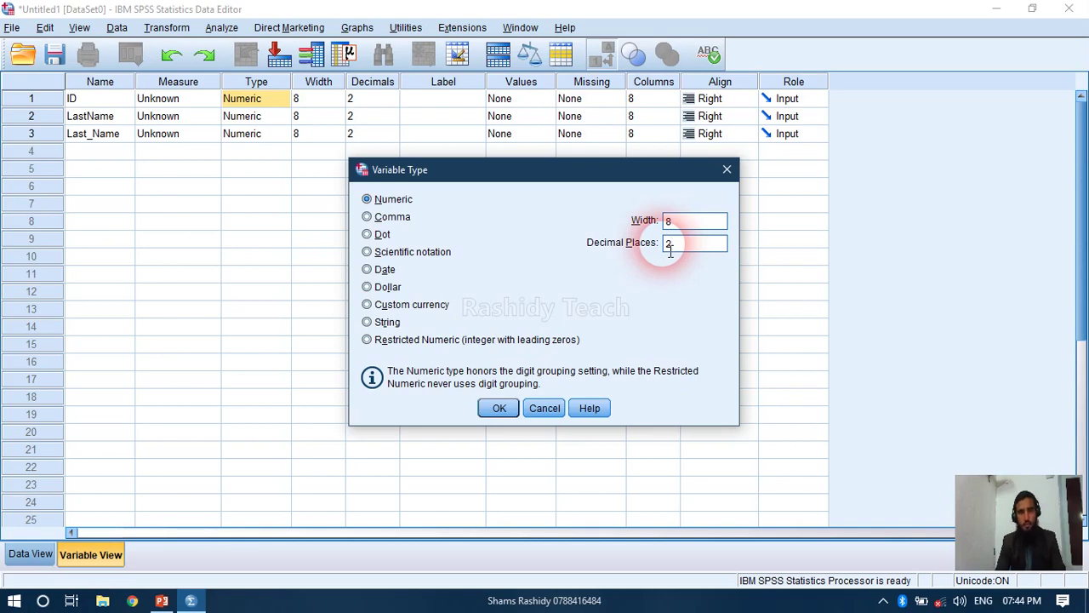
Examine the Dot and Date types, trying the January, February and mm:ss date formats
{"action": "left_click", "coordinate": [382, 234]}
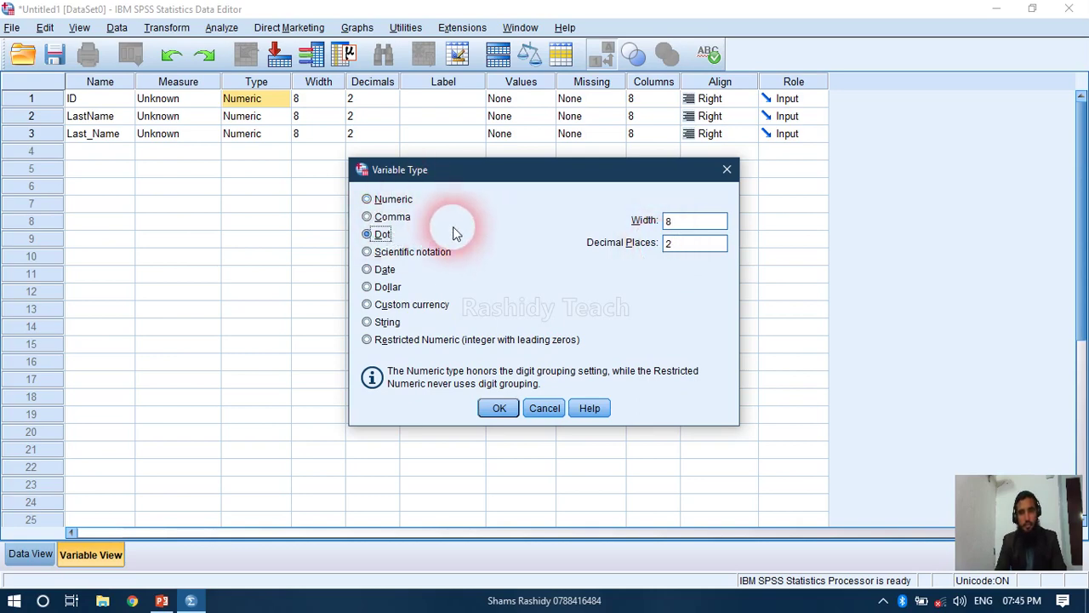
{"action": "left_click", "coordinate": [375, 269]}
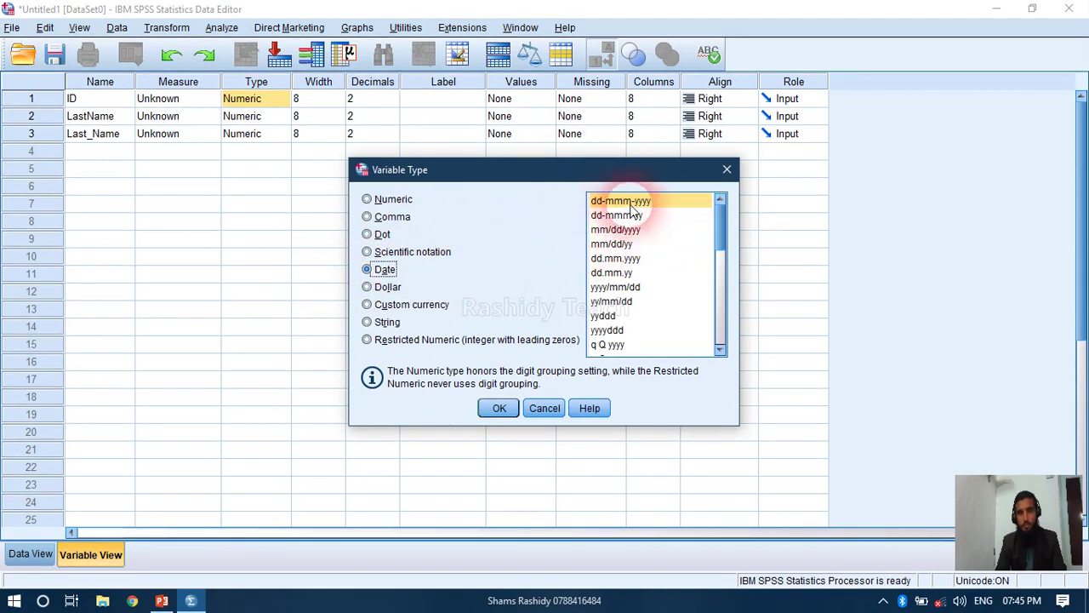
{"action": "scroll", "coordinate": [647, 289], "scroll_direction": "down", "scroll_amount": 8}
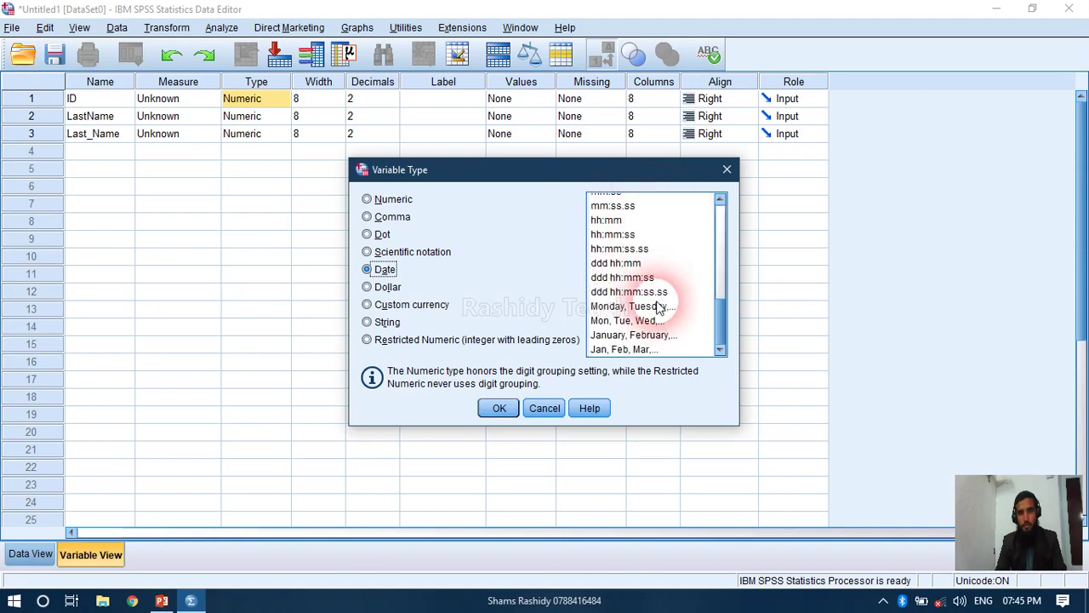
{"action": "left_click", "coordinate": [664, 335]}
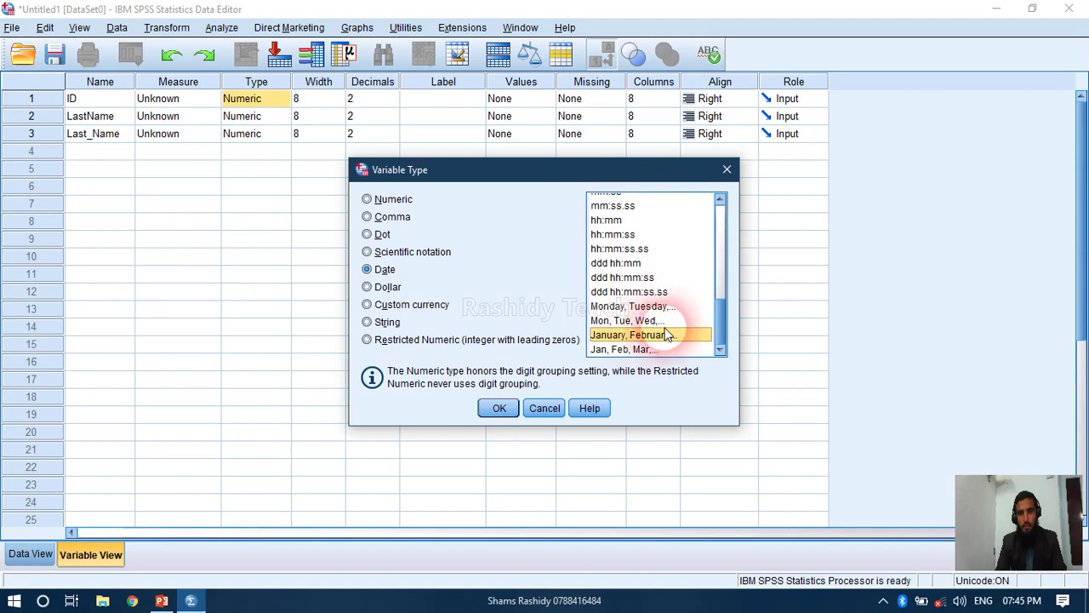
{"action": "left_click", "coordinate": [719, 295]}
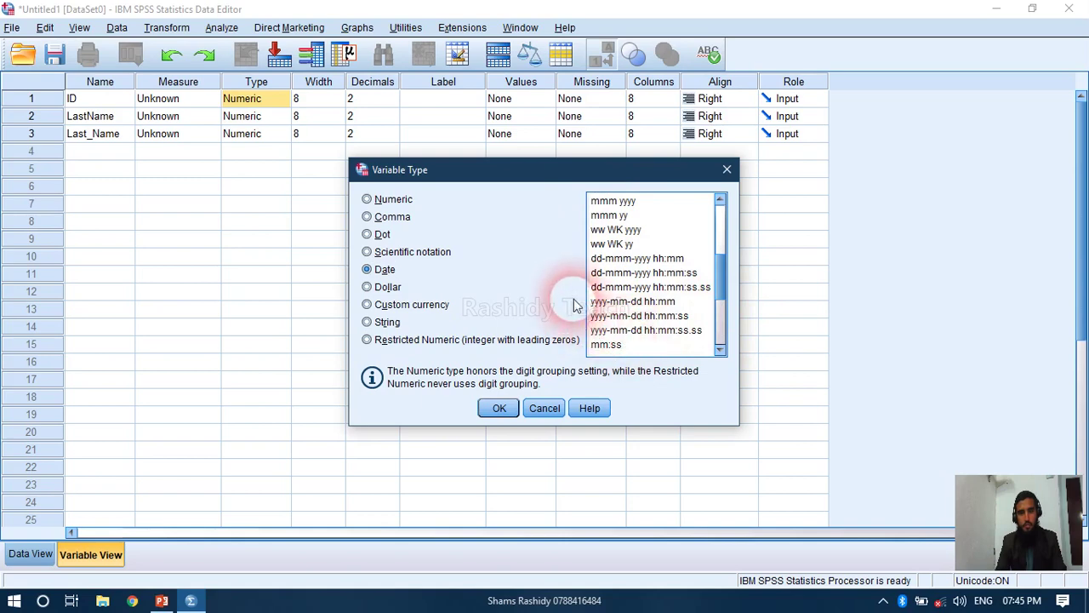
{"action": "left_click", "coordinate": [617, 344]}
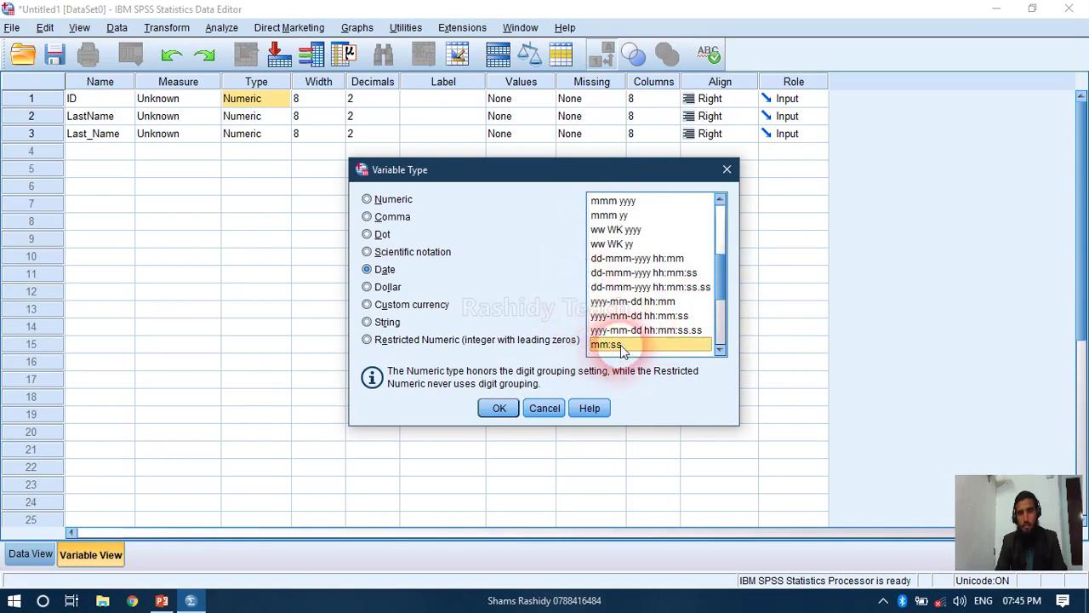
Examine the formats and settings offered for the Dollar and Scientific notation types
{"action": "left_click", "coordinate": [413, 289]}
{"action": "scroll", "coordinate": [663, 248], "scroll_direction": "down", "scroll_amount": 2}
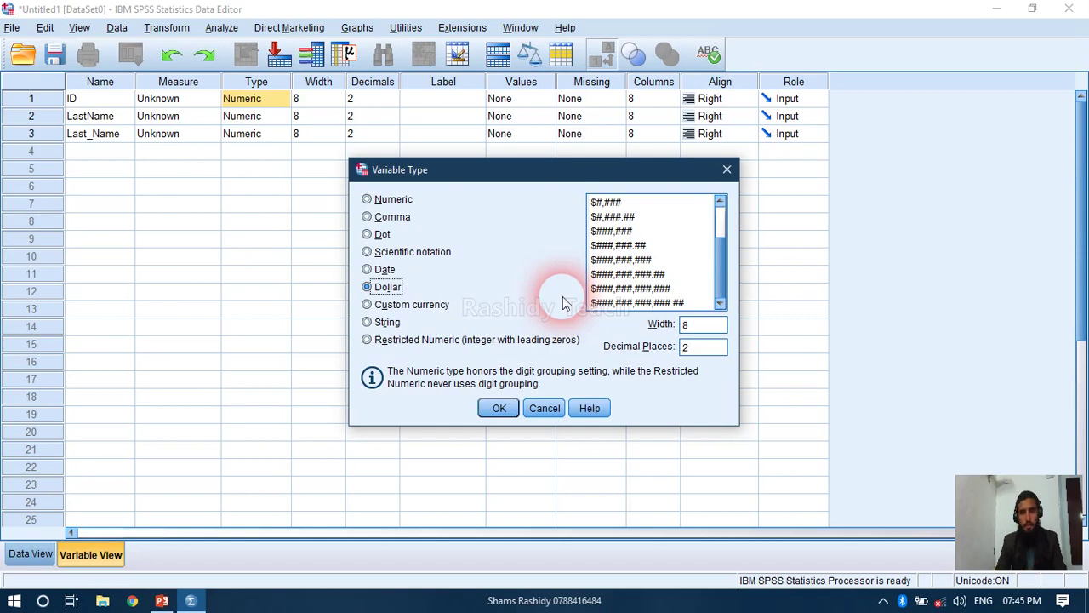
{"action": "left_click", "coordinate": [406, 252]}
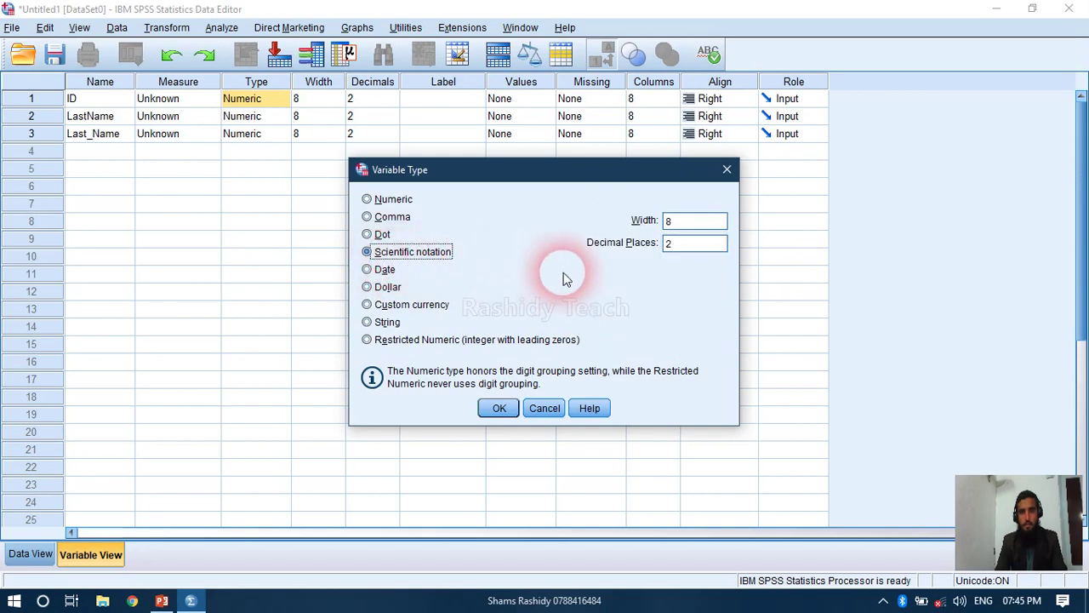
{"action": "left_click", "coordinate": [390, 287]}
Examine the Custom currency type's formats from CCA to CCD and compare the type with Dollar
{"action": "left_click", "coordinate": [403, 308]}
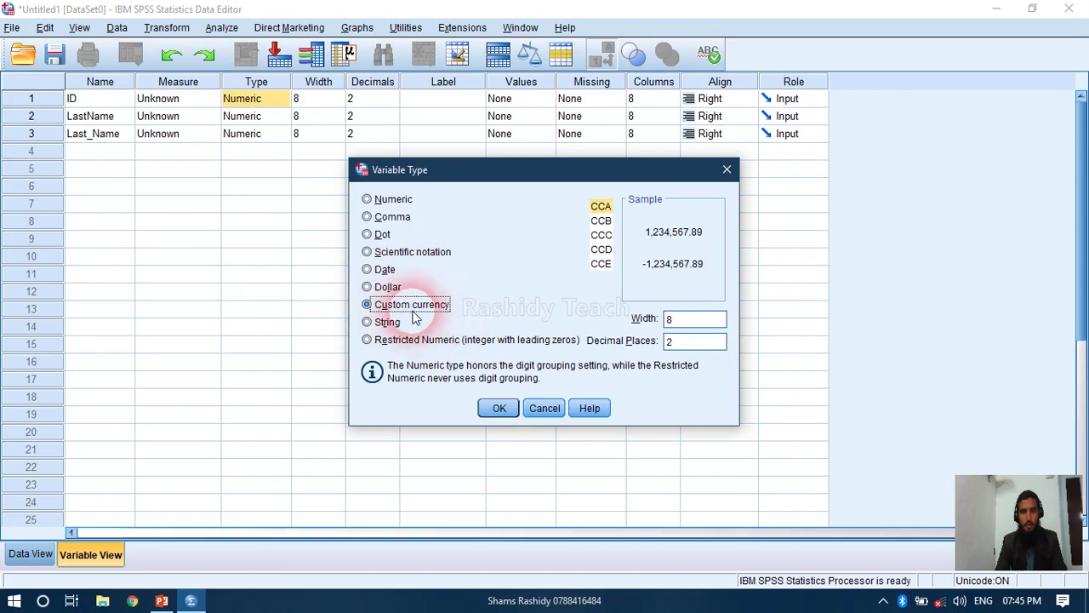
{"action": "left_click", "coordinate": [393, 290]}
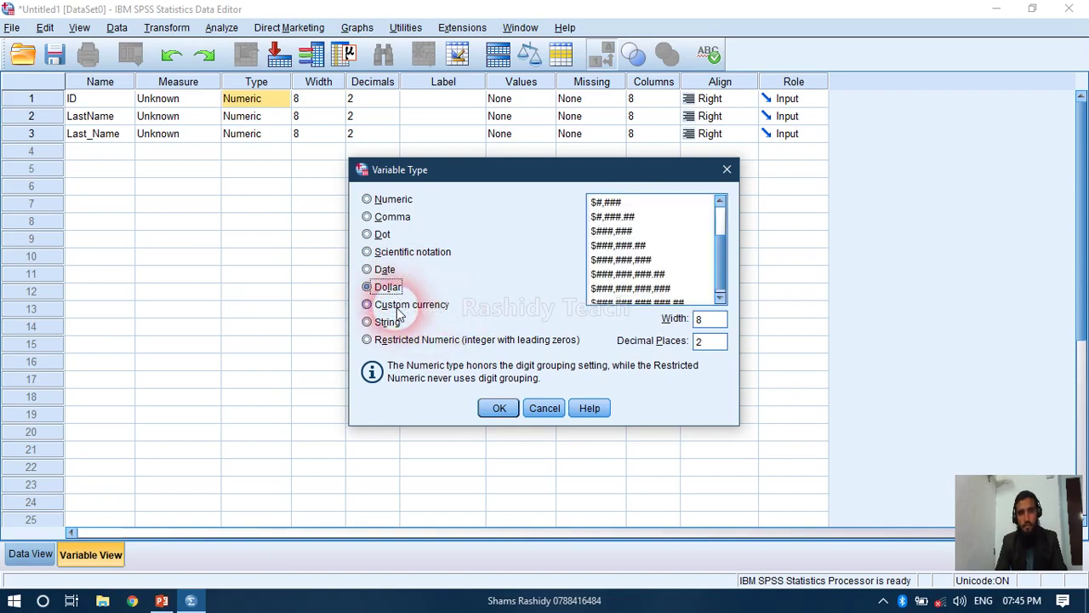
{"action": "left_click", "coordinate": [400, 307]}
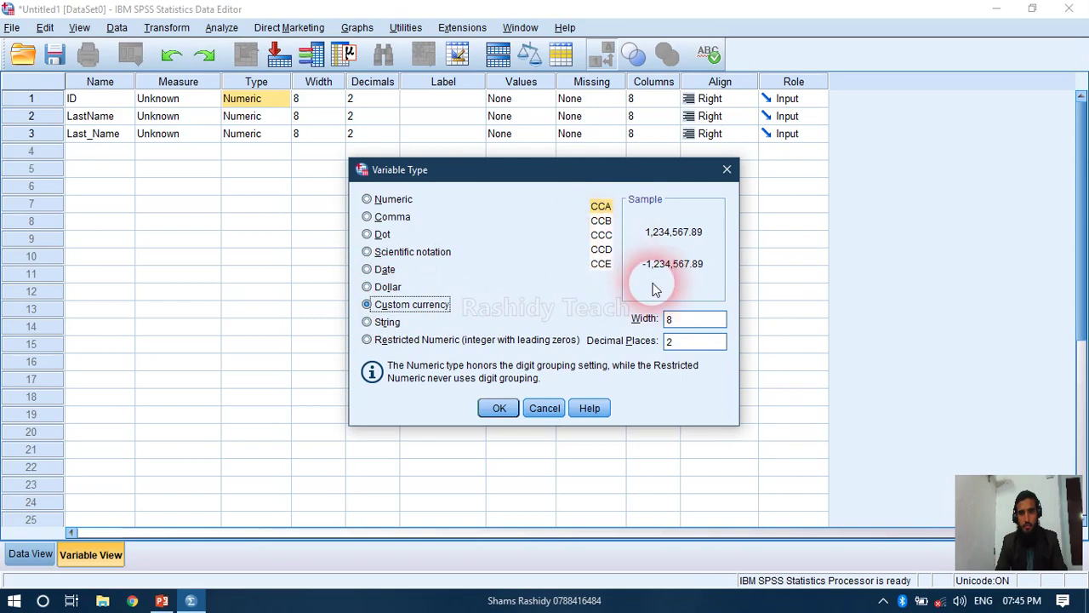
{"action": "left_click", "coordinate": [602, 222]}
{"action": "left_click", "coordinate": [602, 235]}
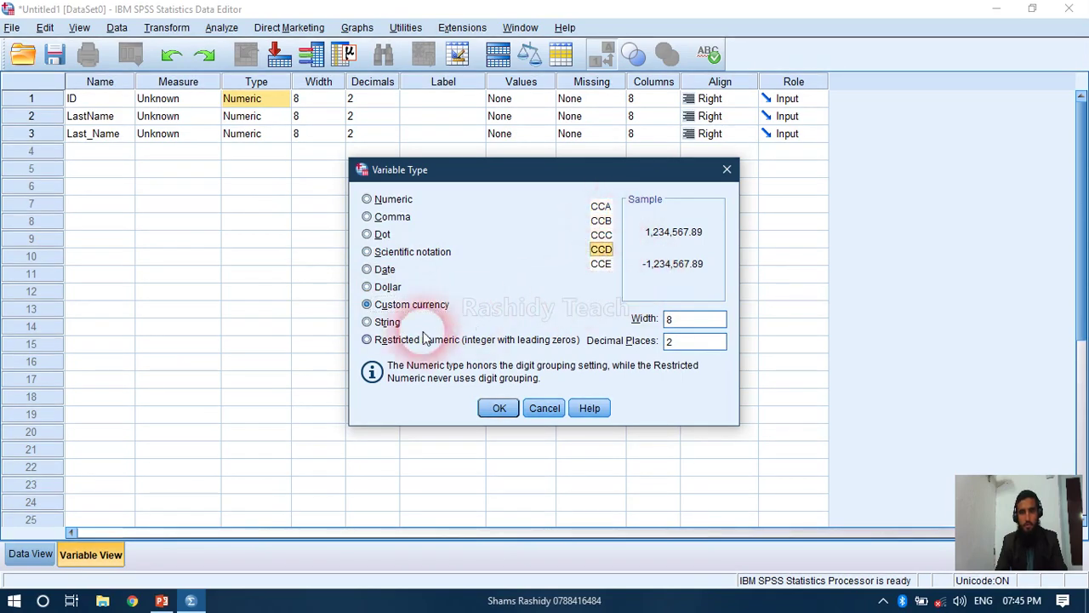
Examine the String type's character setting and leave the variable type settings of ID without applying changes
{"action": "left_click", "coordinate": [385, 322]}
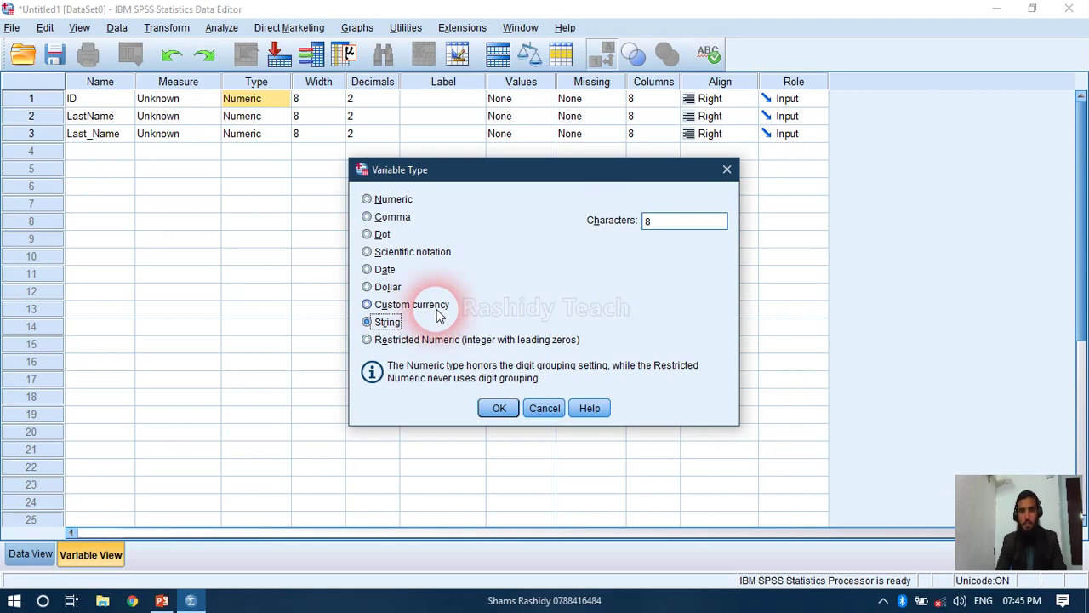
{"action": "double_click", "coordinate": [647, 221]}
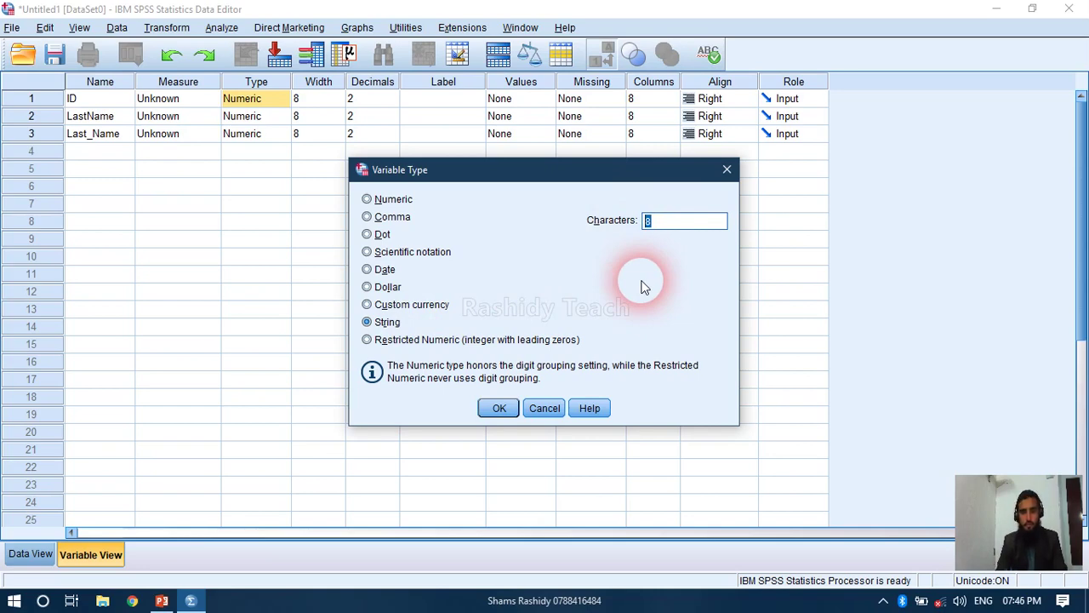
{"action": "left_click", "coordinate": [545, 408]}
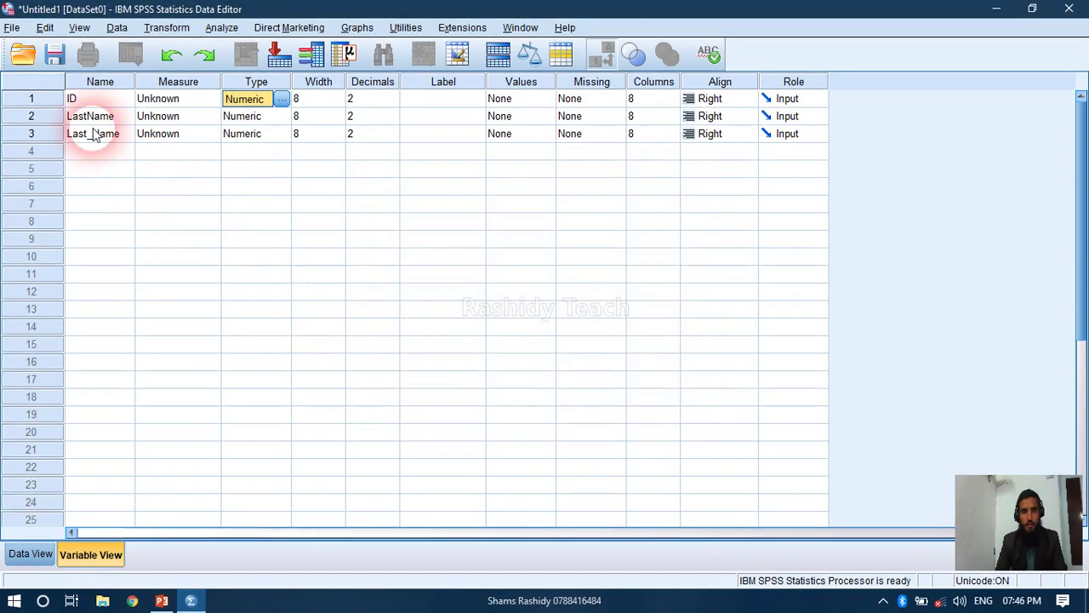
Set the number of decimals of the ID variable to 0
{"action": "left_click", "coordinate": [305, 88]}
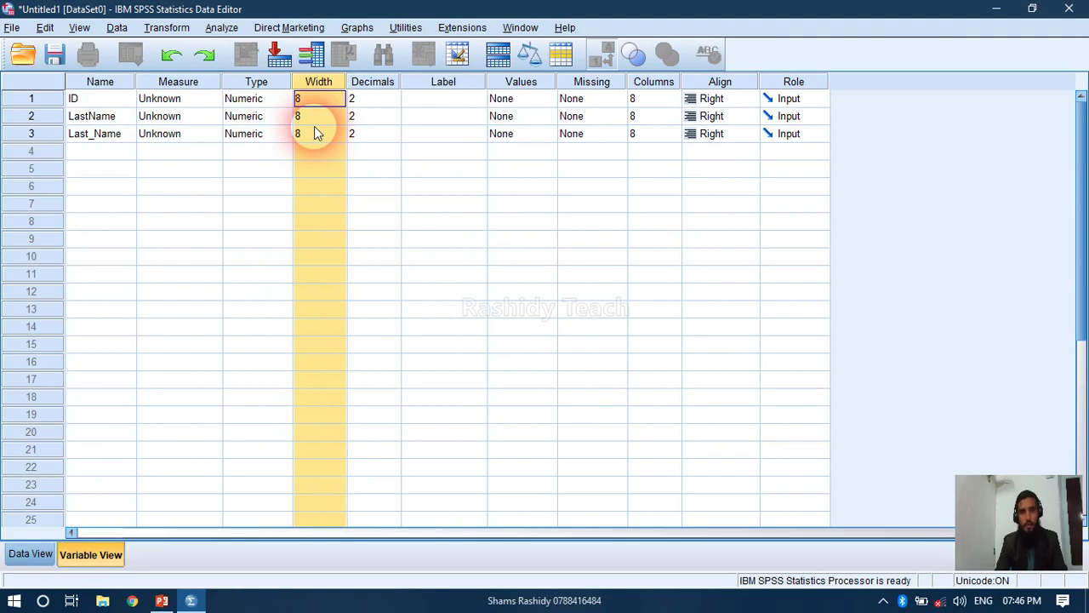
{"action": "left_click", "coordinate": [371, 100]}
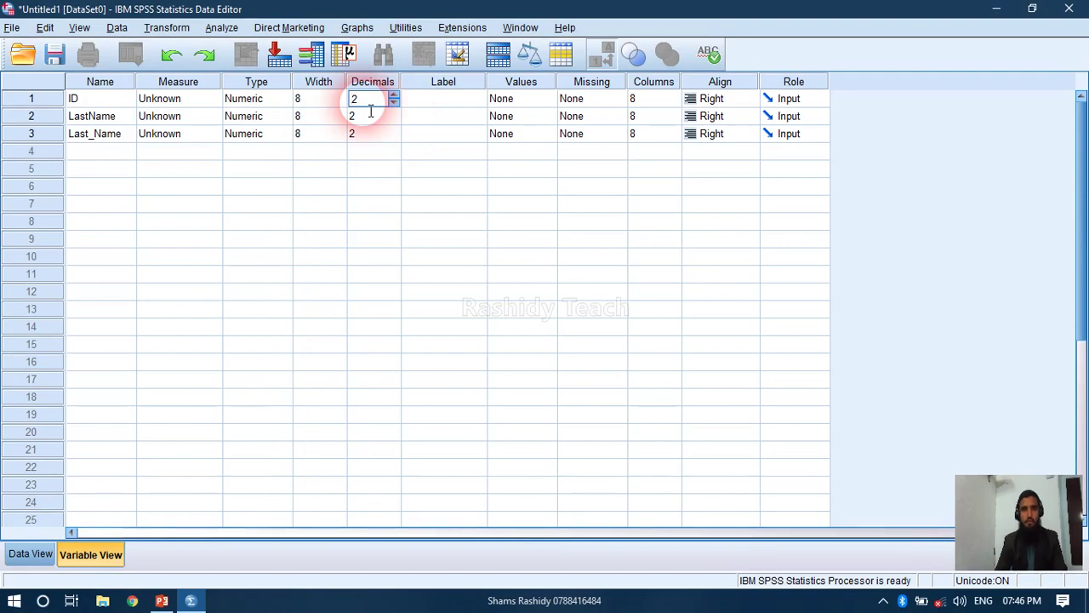
{"action": "left_click", "coordinate": [394, 96]}
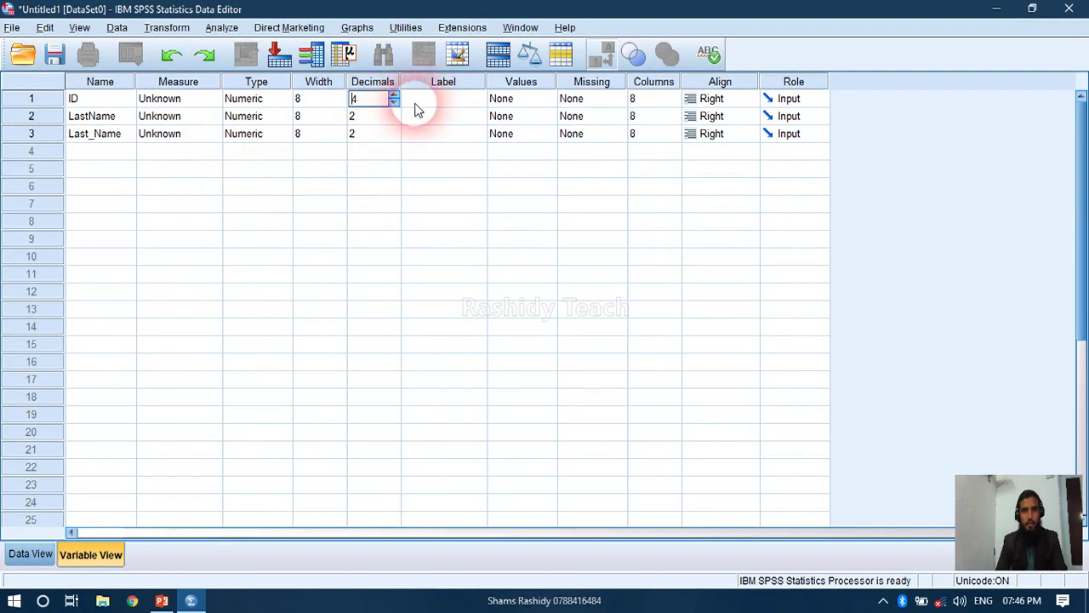
{"action": "left_click", "coordinate": [394, 102]}
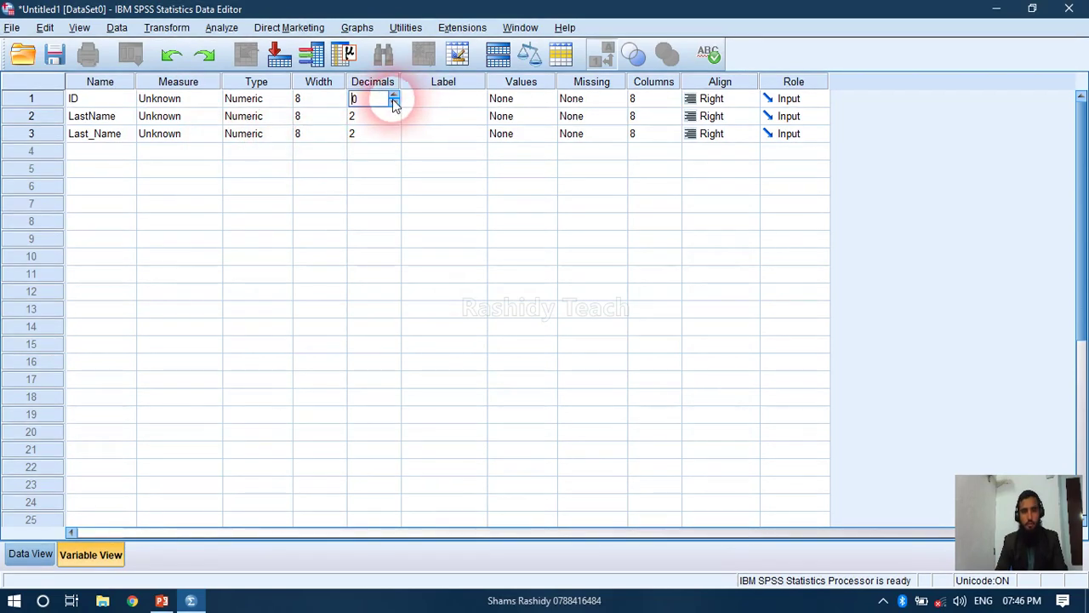
Add a fourth variable named Salary
{"action": "left_click", "coordinate": [97, 151]}
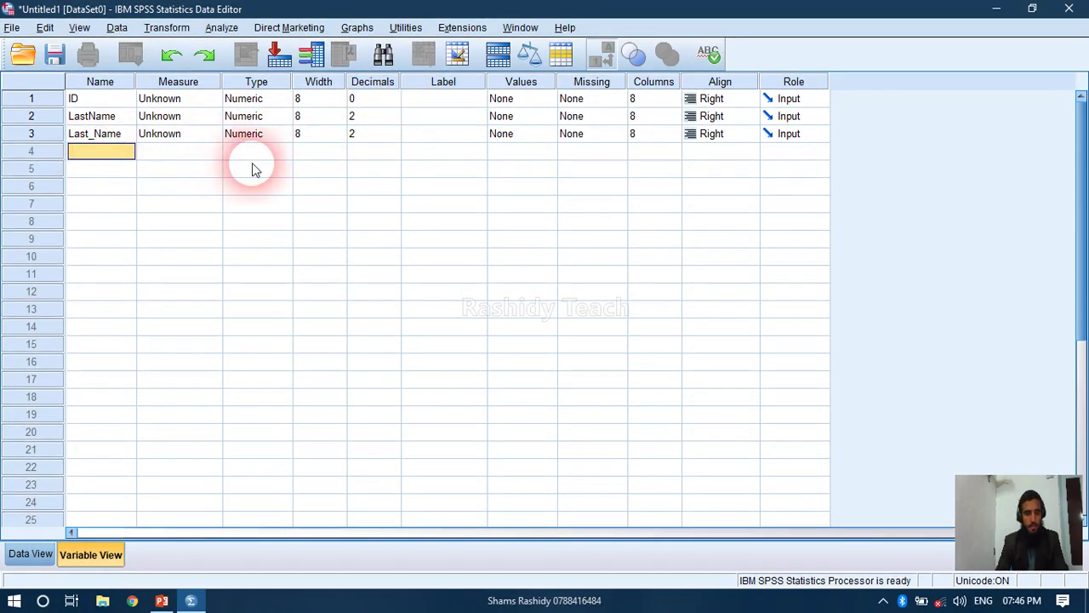
{"action": "type", "text": "Sala"}
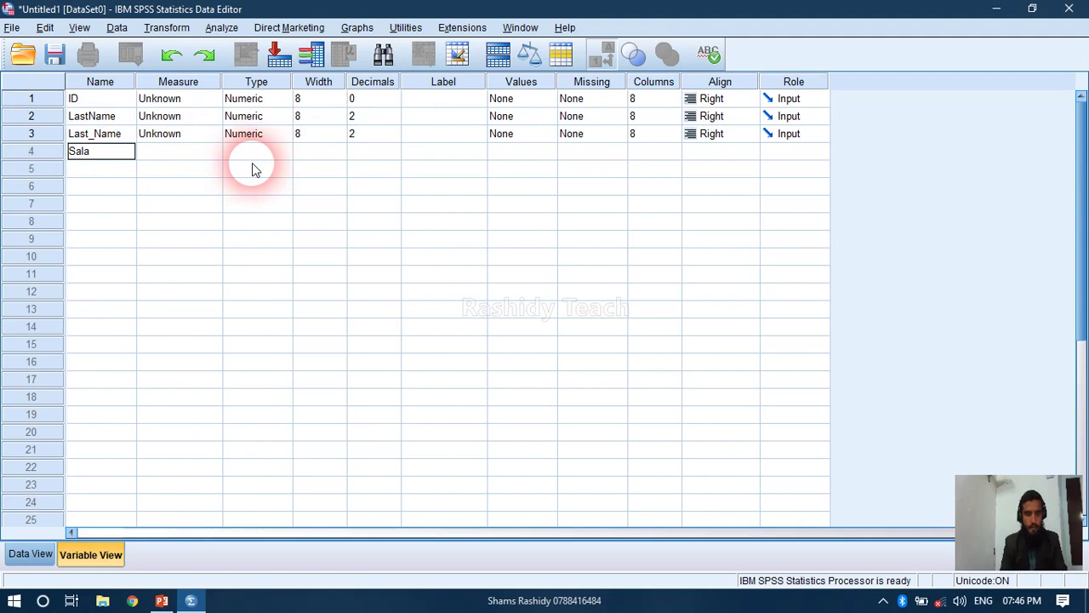
{"action": "type", "text": "ry\\"}
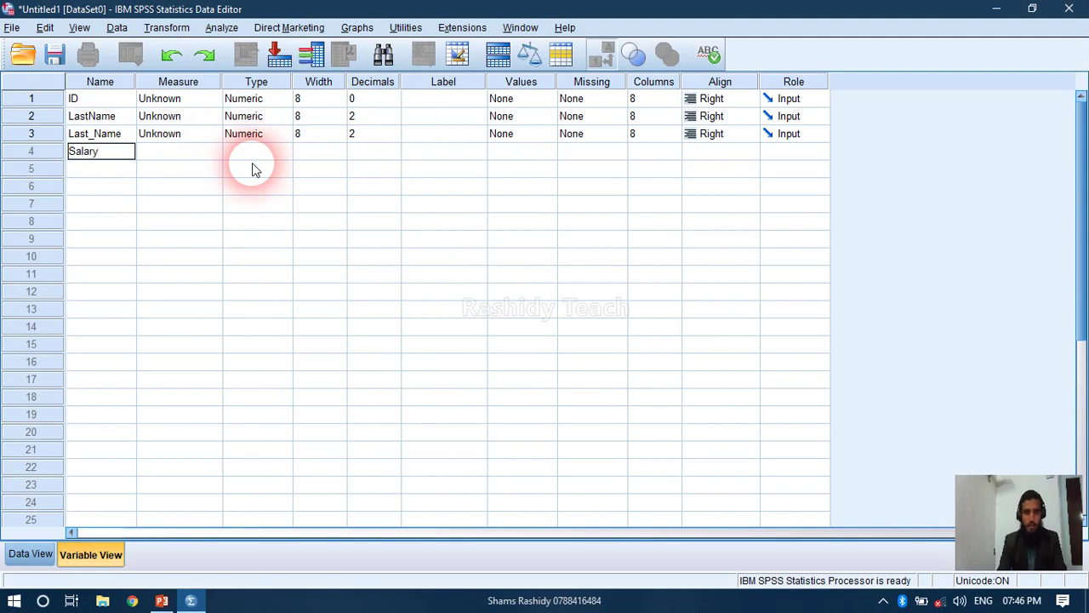
{"action": "key", "text": "Return"}
Set the Salary variable's width to 7 and its decimals to 3
{"action": "left_click", "coordinate": [258, 153]}
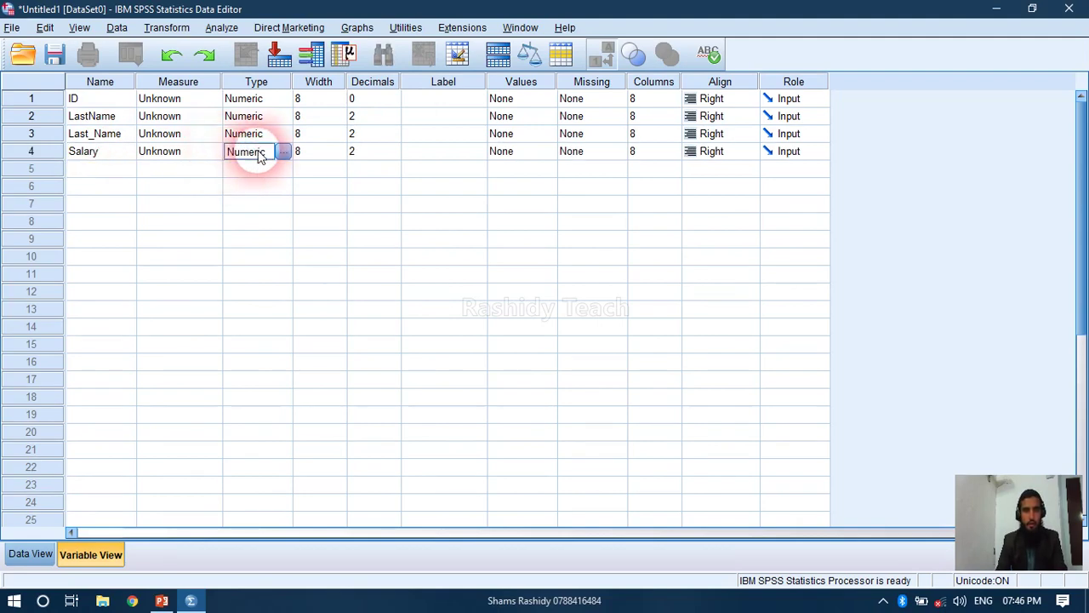
{"action": "left_click", "coordinate": [340, 156]}
{"action": "left_click", "coordinate": [339, 155]}
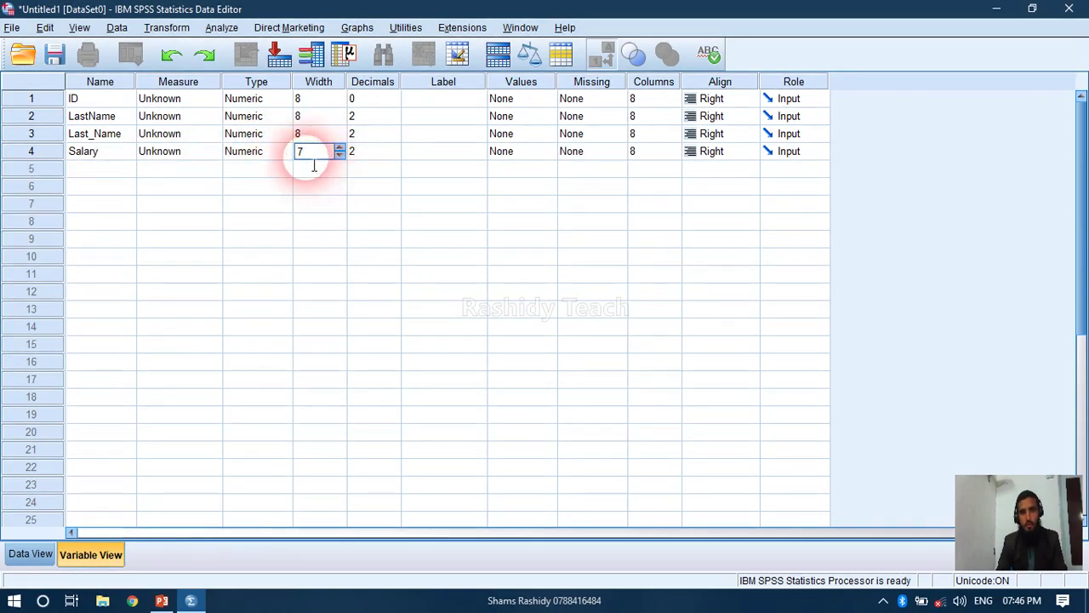
{"action": "double_click", "coordinate": [318, 153]}
{"action": "left_click", "coordinate": [360, 156]}
{"action": "left_click", "coordinate": [360, 158]}
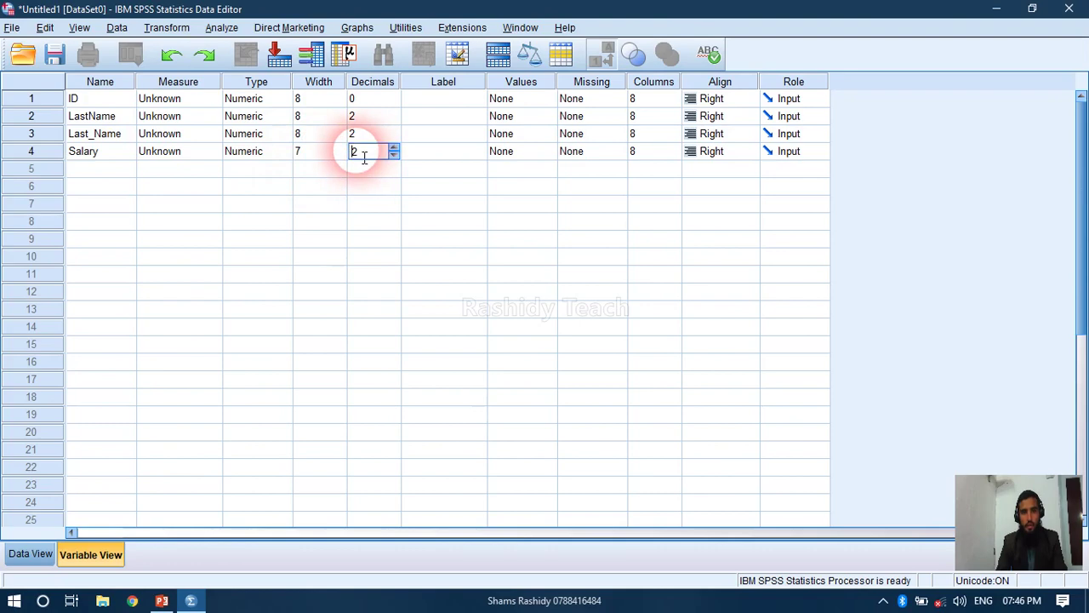
{"action": "double_click", "coordinate": [355, 155]}
{"action": "type", "text": "3"}
{"action": "left_click", "coordinate": [320, 223]}
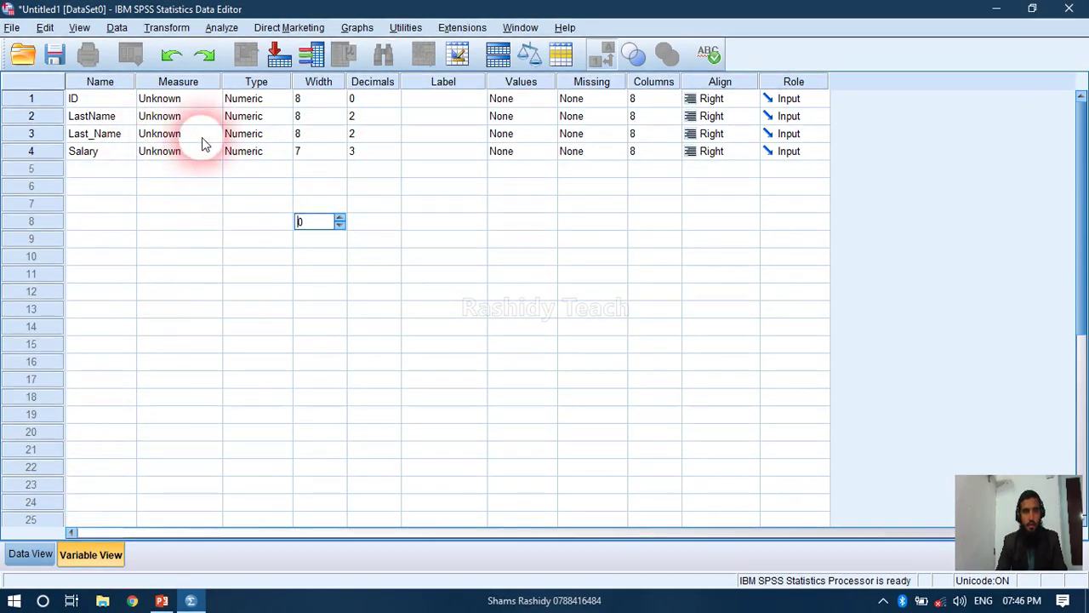
Change the type of both the Last_Name and LastName variables to String, keeping 8 characters
{"action": "left_click", "coordinate": [255, 136]}
{"action": "left_click", "coordinate": [282, 134]}
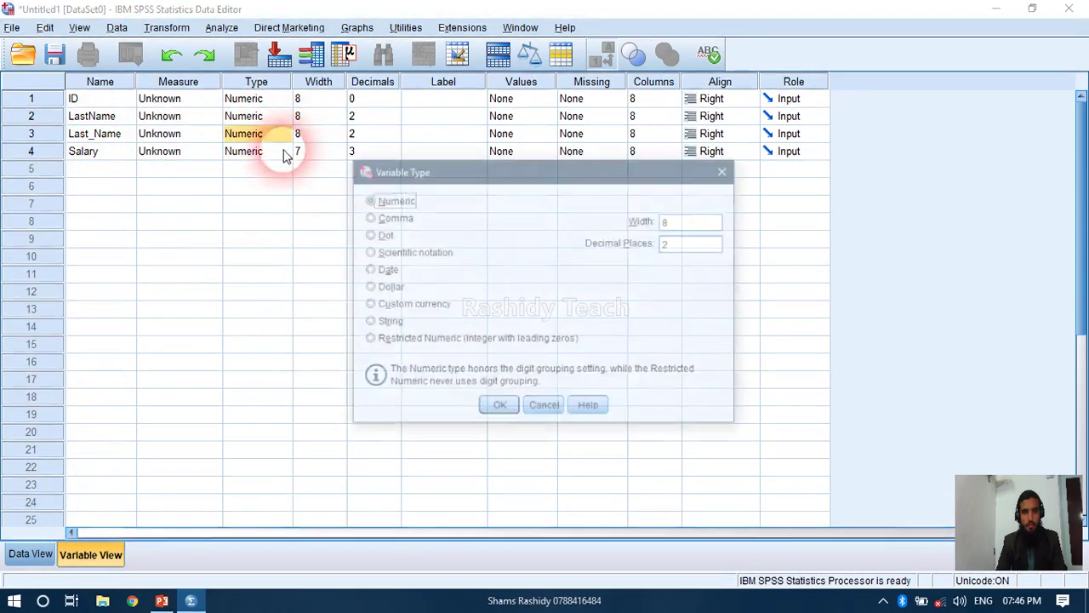
{"action": "left_click", "coordinate": [385, 322]}
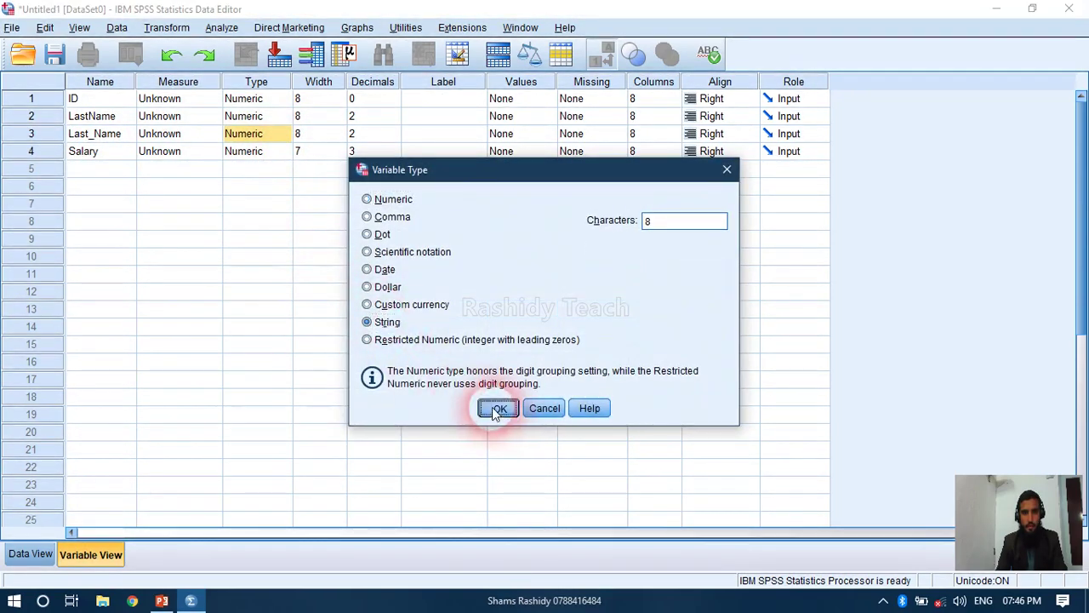
{"action": "left_click", "coordinate": [499, 407]}
{"action": "left_click", "coordinate": [281, 116]}
{"action": "left_click", "coordinate": [282, 116]}
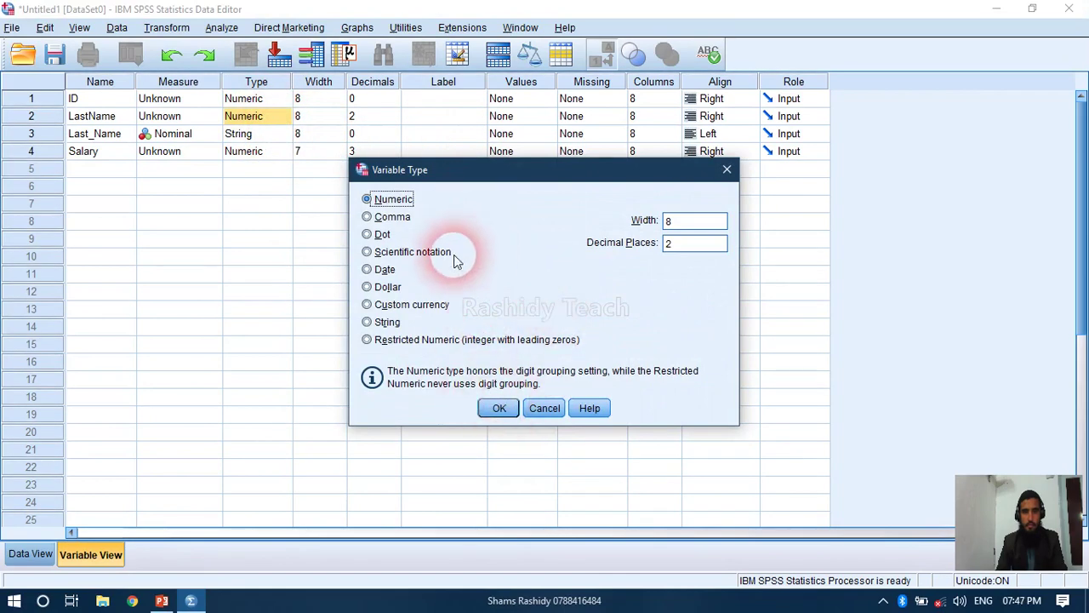
{"action": "left_click", "coordinate": [390, 323]}
{"action": "left_click", "coordinate": [499, 408]}
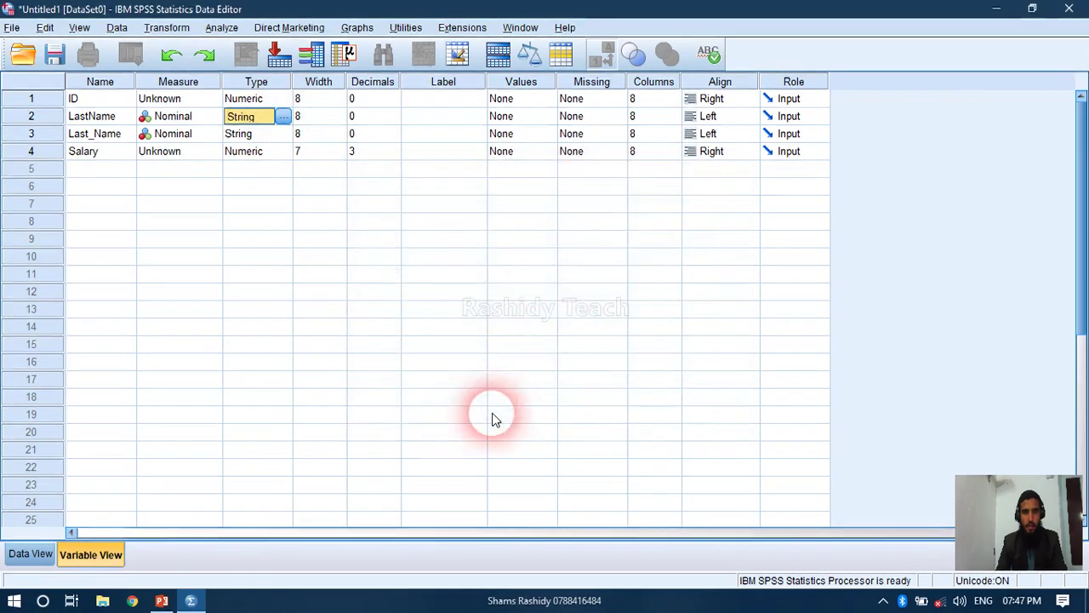
In the Data View, enter ID 1 for the first case and fill in the person's last name under both LastName and Last_Name
{"action": "left_click", "coordinate": [26, 554]}
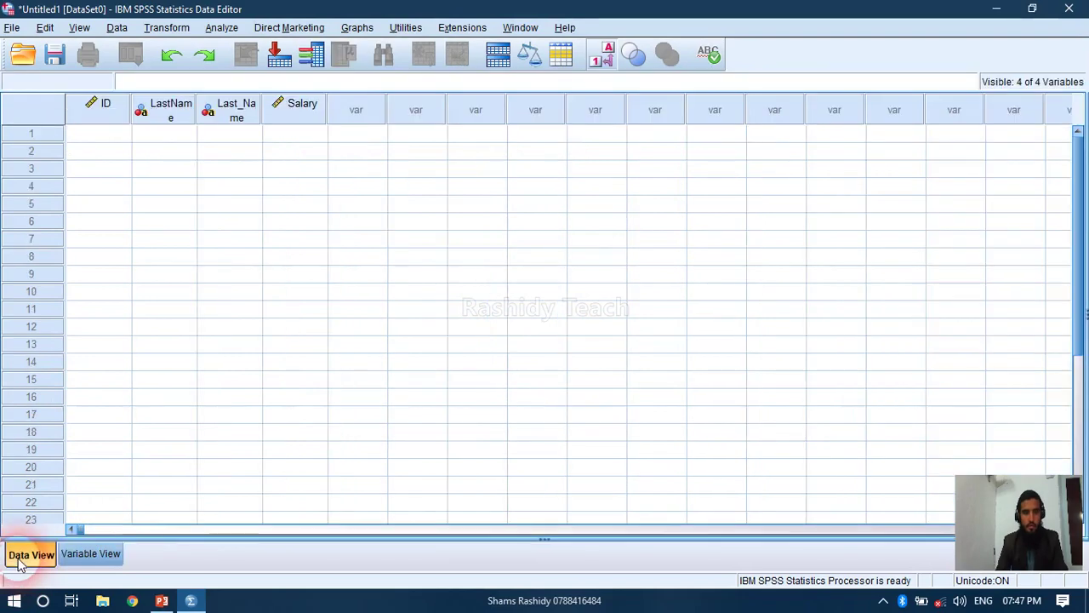
{"action": "left_click", "coordinate": [101, 134]}
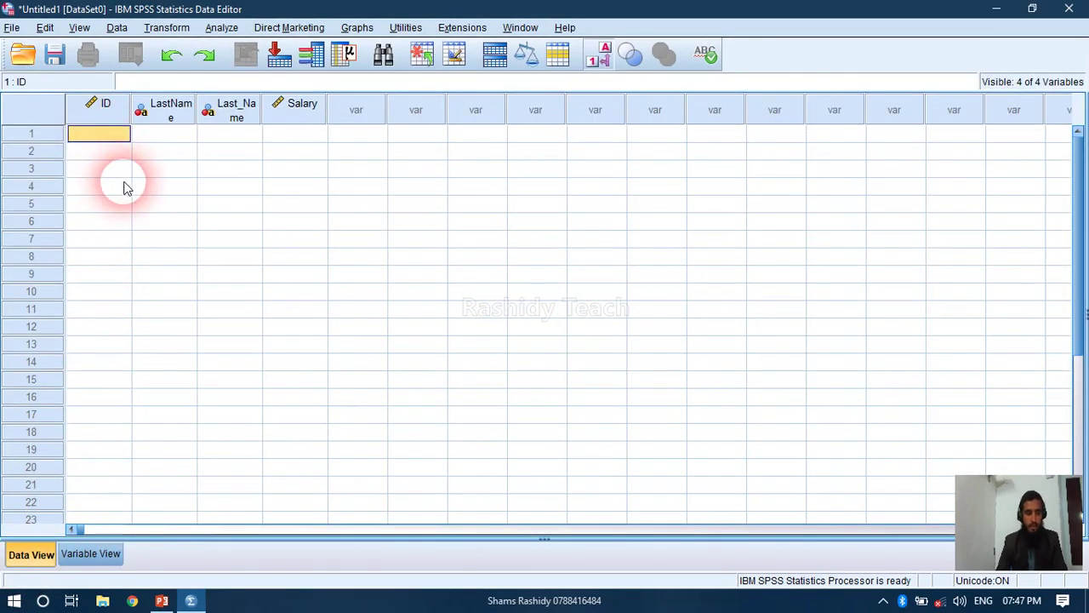
{"action": "type", "text": "1"}
{"action": "key", "text": "Tab"}
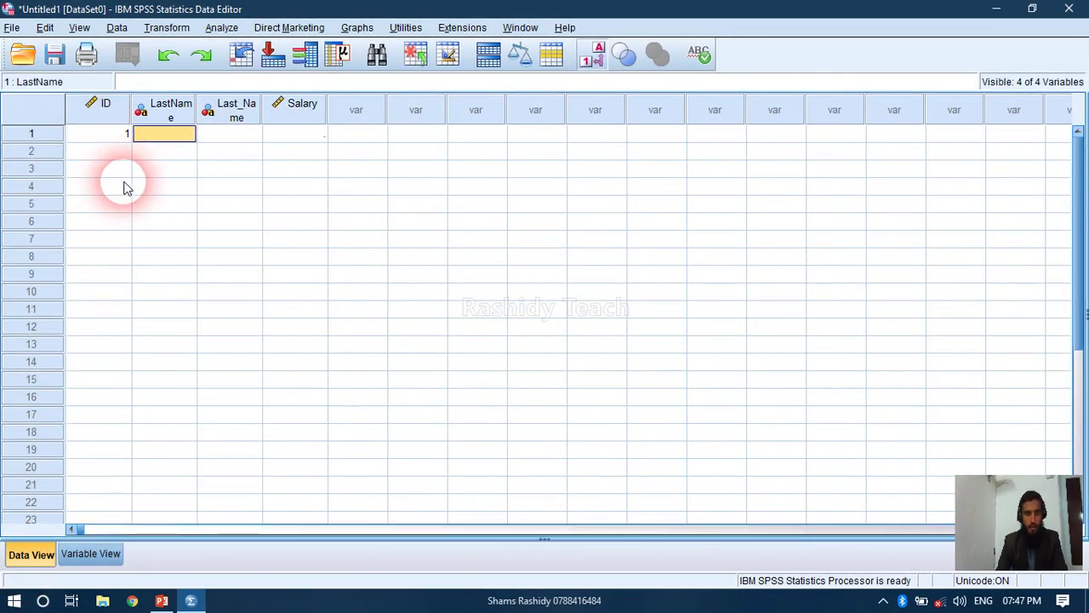
{"action": "type", "text": "Rashidy"}
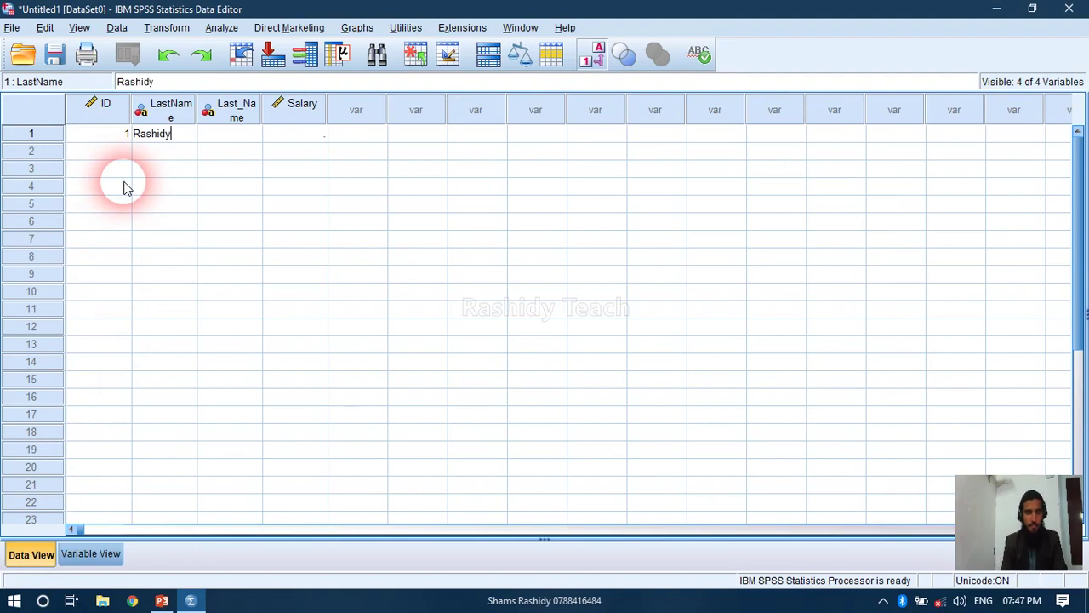
{"action": "key", "text": "Tab"}
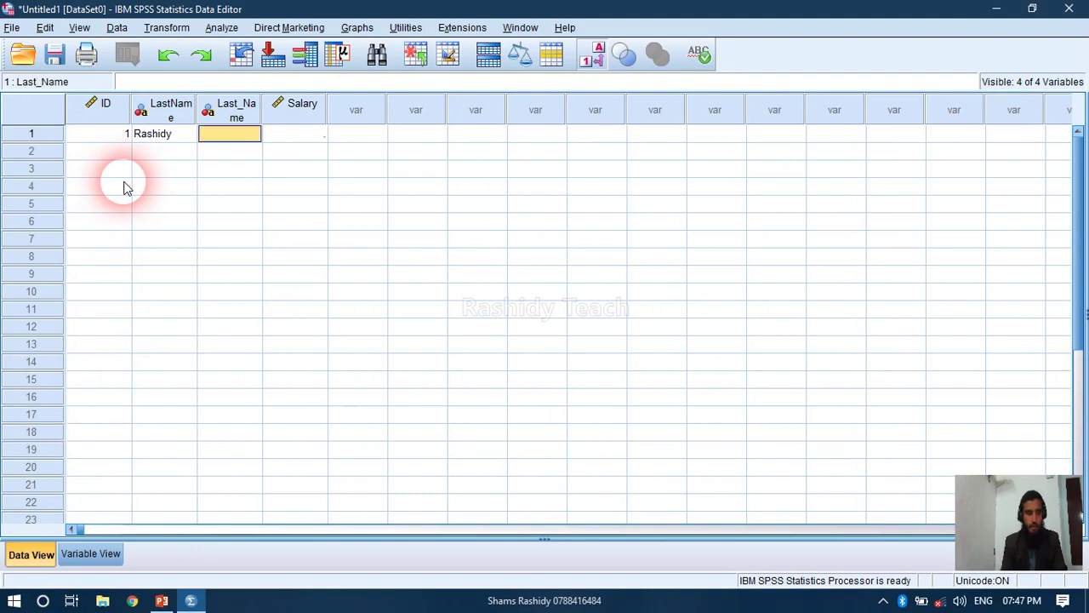
{"action": "type", "text": "Rashidt"}
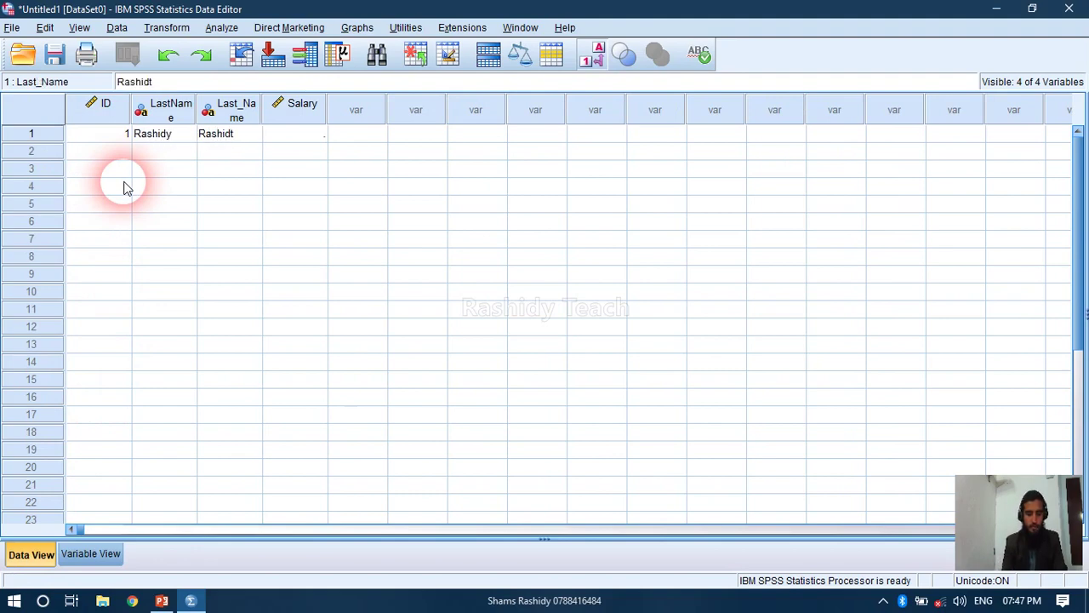
{"action": "type", "text": "y"}
{"action": "key", "text": "Tab"}
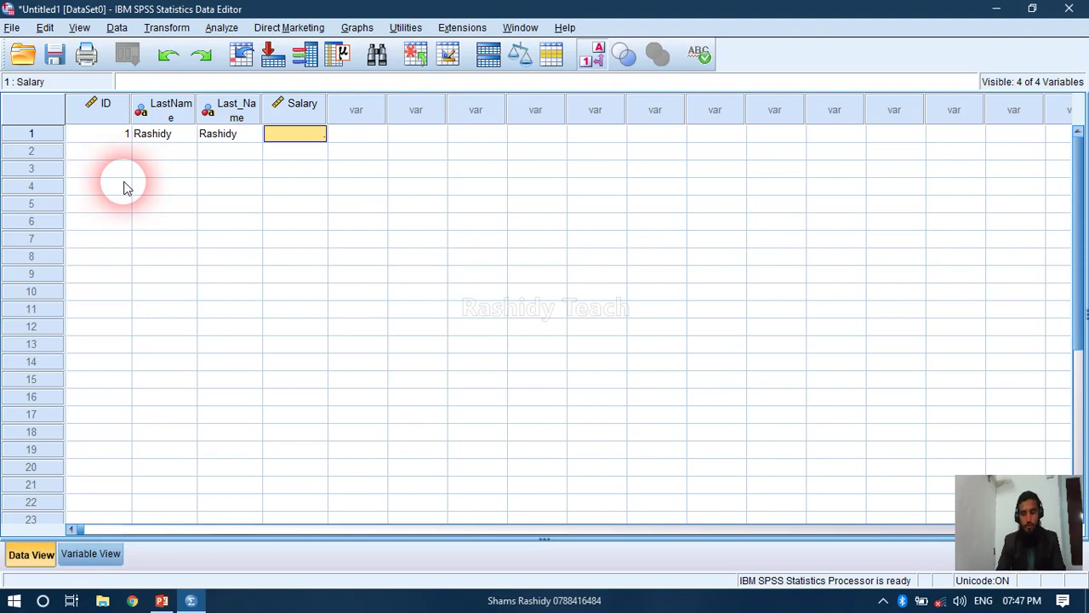
Enter 2500.335 as the Salary of the first case
{"action": "type", "text": "25"}
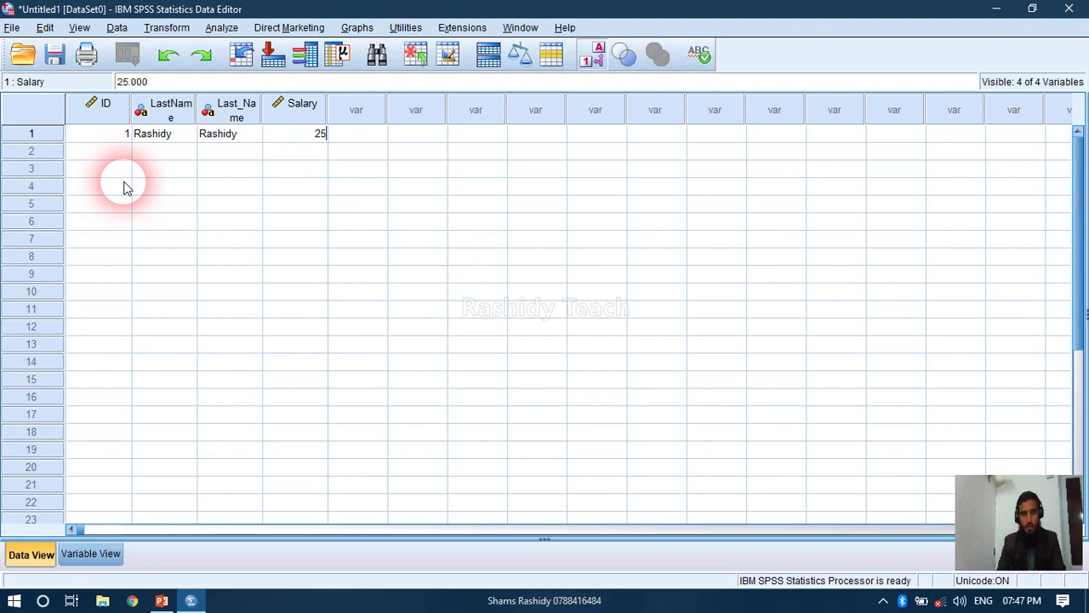
{"action": "type", "text": "00.335"}
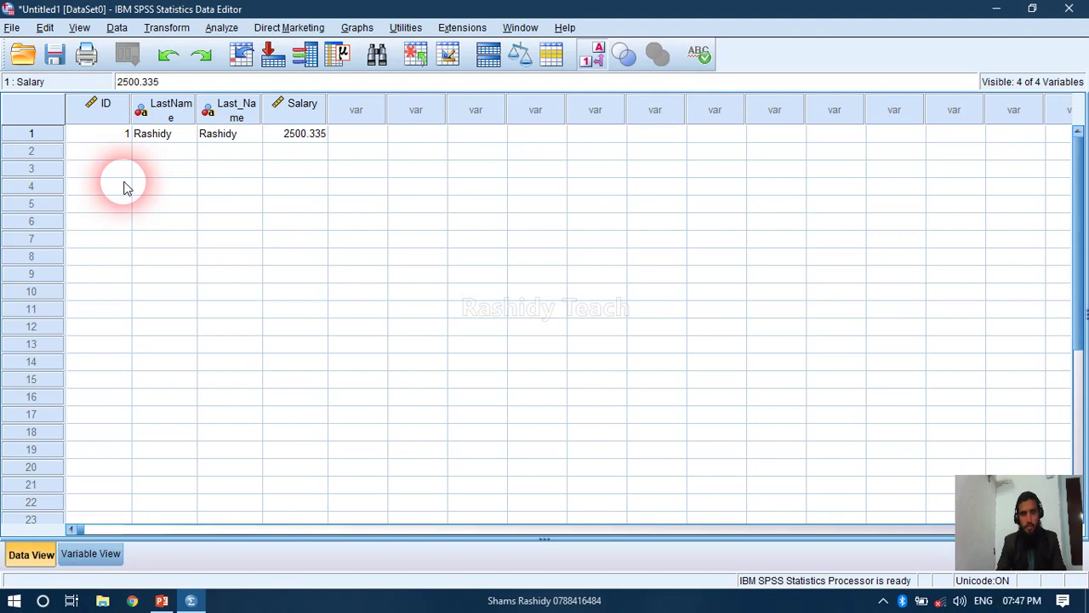
{"action": "key", "text": "Return"}
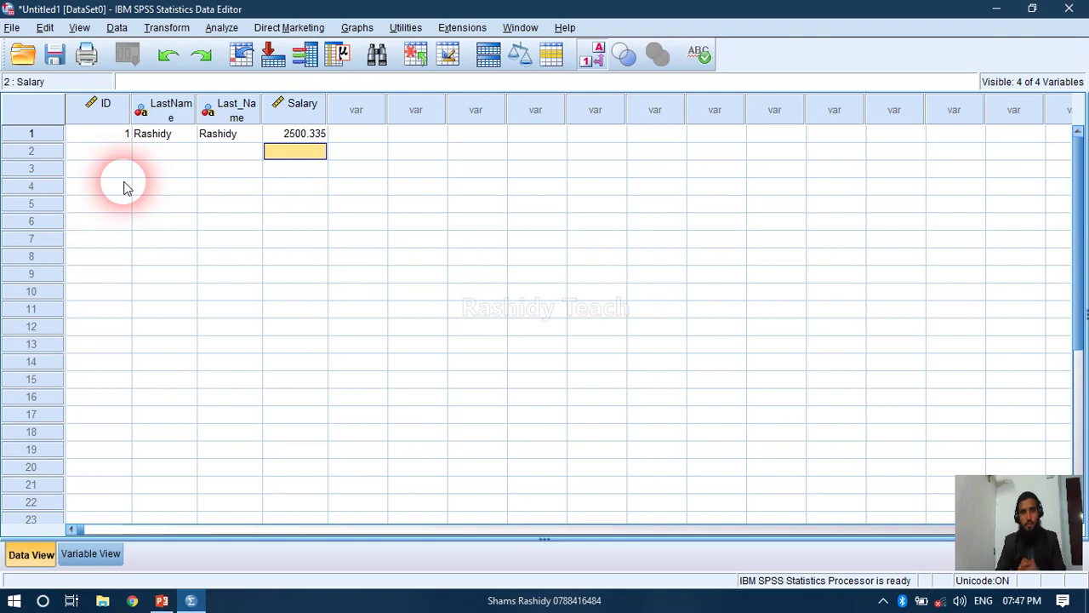
{"action": "key", "text": "Up"}
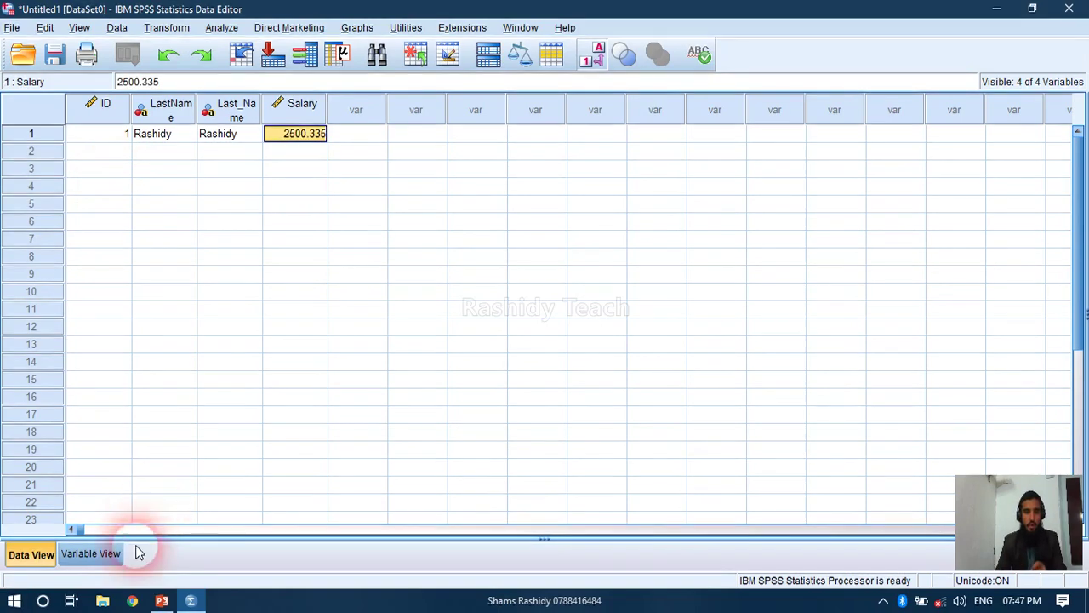
Return to the Variable View and set the Salary variable's decimals to 2
{"action": "left_click", "coordinate": [111, 554]}
{"action": "left_click", "coordinate": [374, 154]}
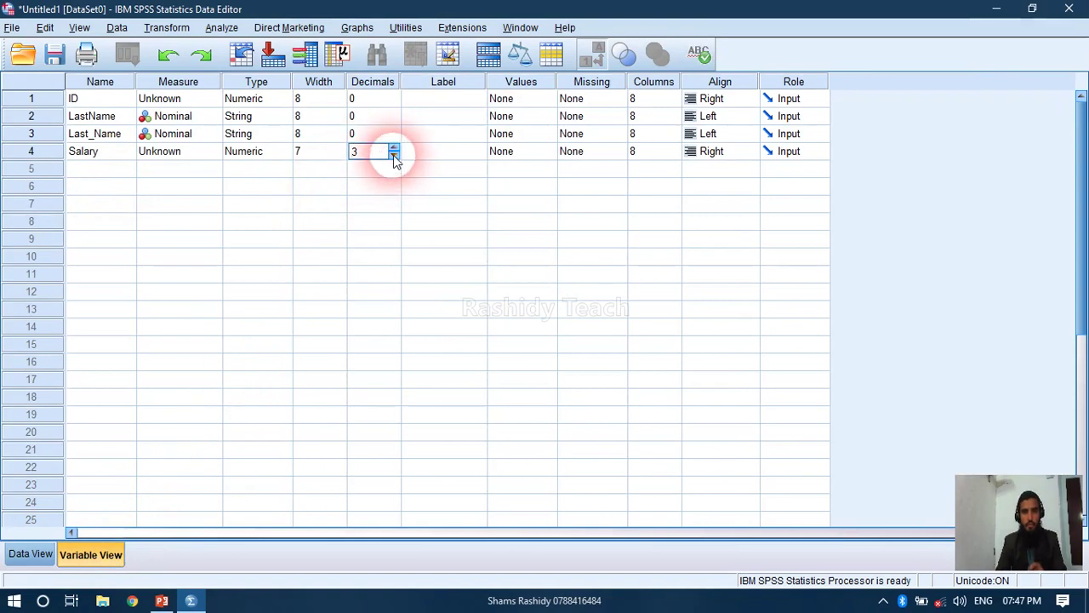
{"action": "left_click", "coordinate": [394, 159]}
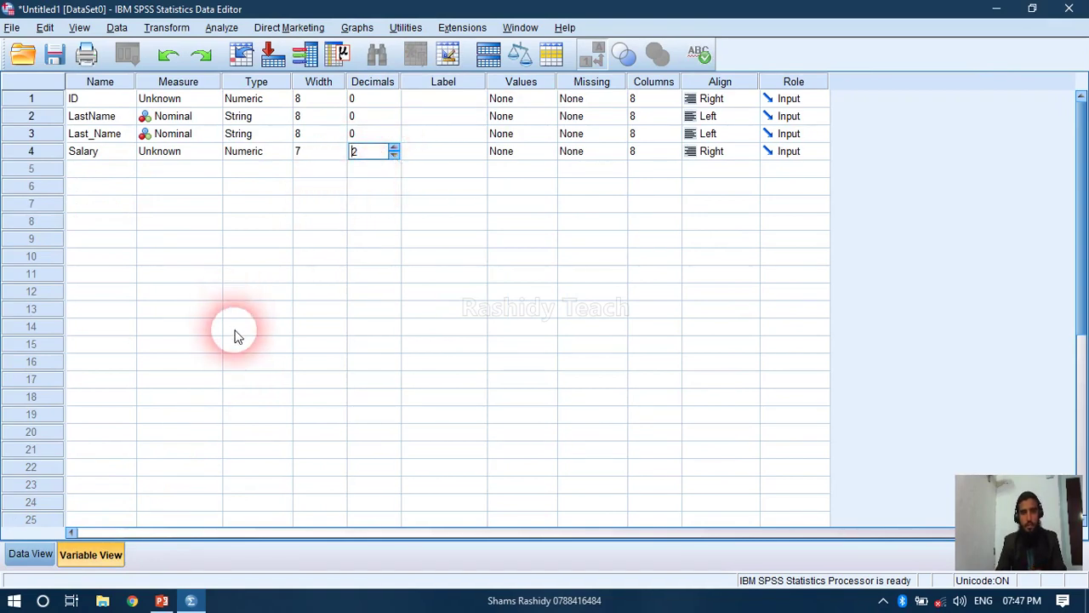
Check the first case's Salary in the Data View with the new decimals setting, and return to the Variable View
{"action": "key", "text": "Tab"}
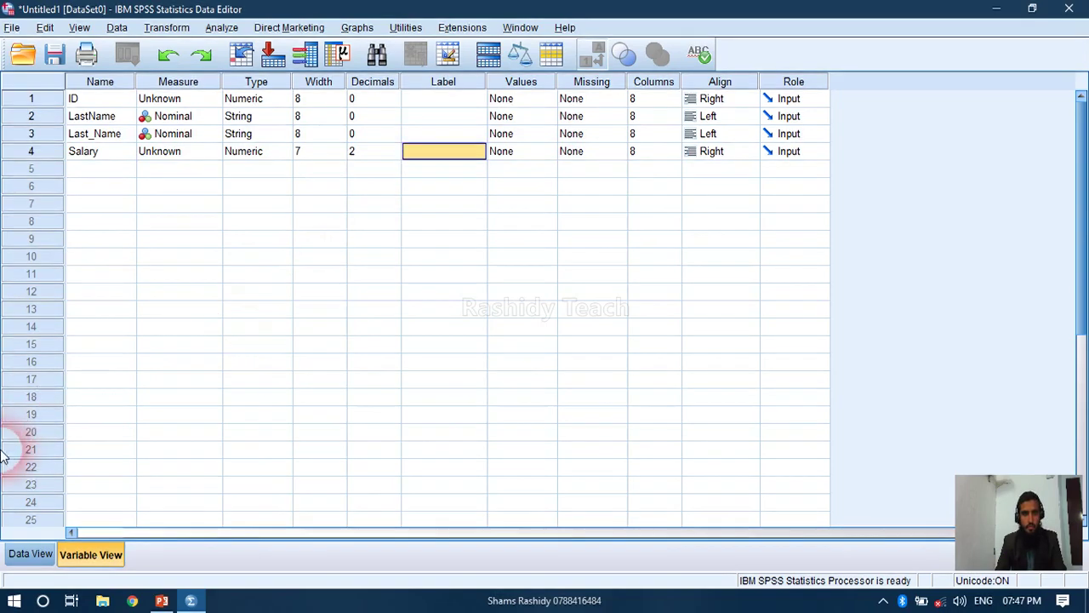
{"action": "left_click", "coordinate": [26, 553]}
{"action": "left_click", "coordinate": [320, 136]}
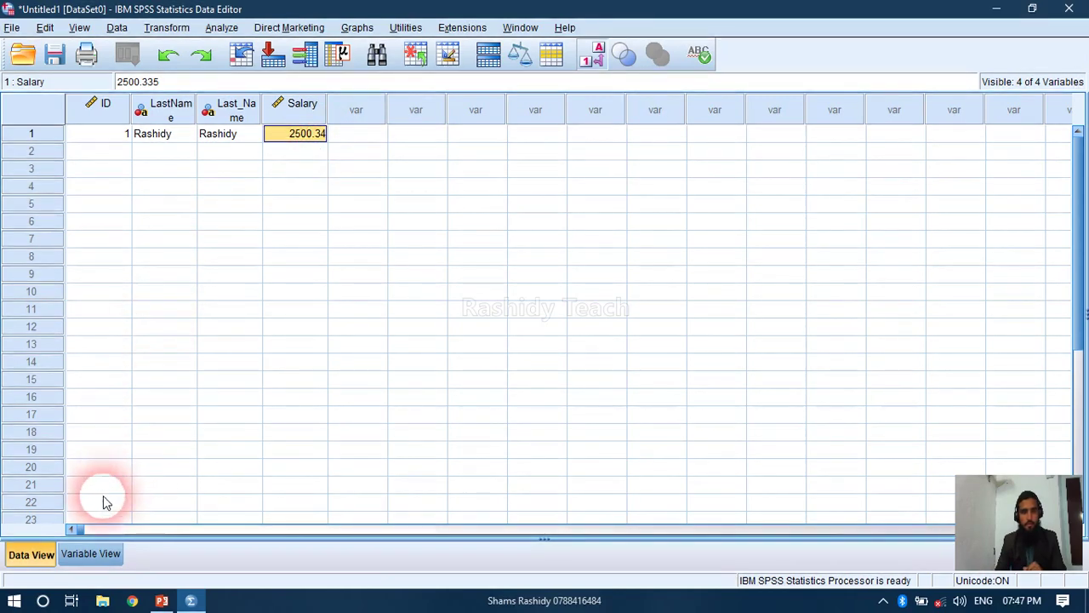
{"action": "left_click", "coordinate": [90, 553]}
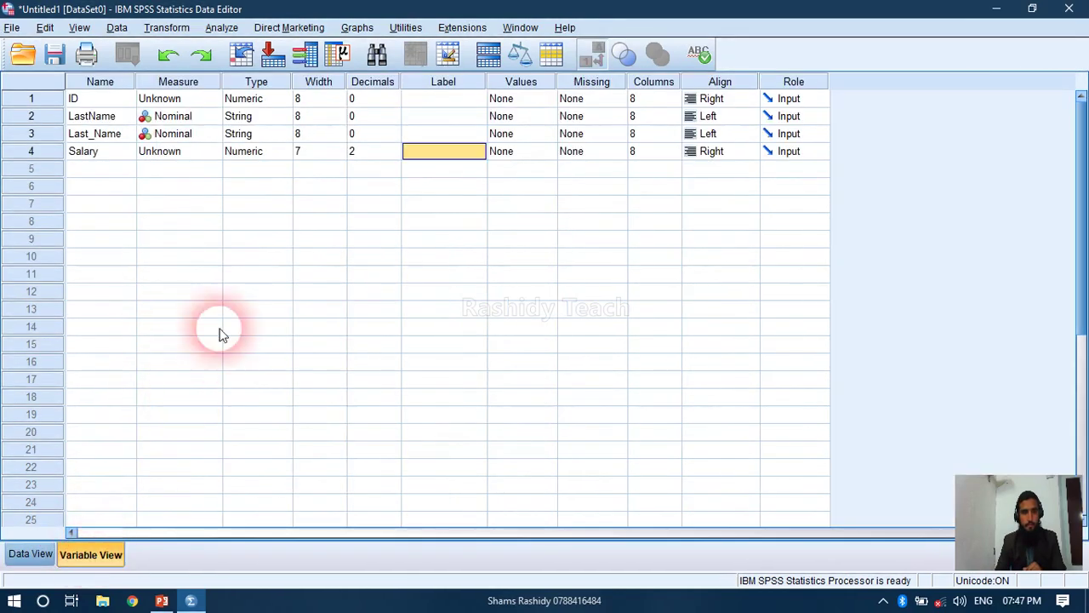
Enter "Id od std" as the label of the ID variable
{"action": "left_click", "coordinate": [433, 102]}
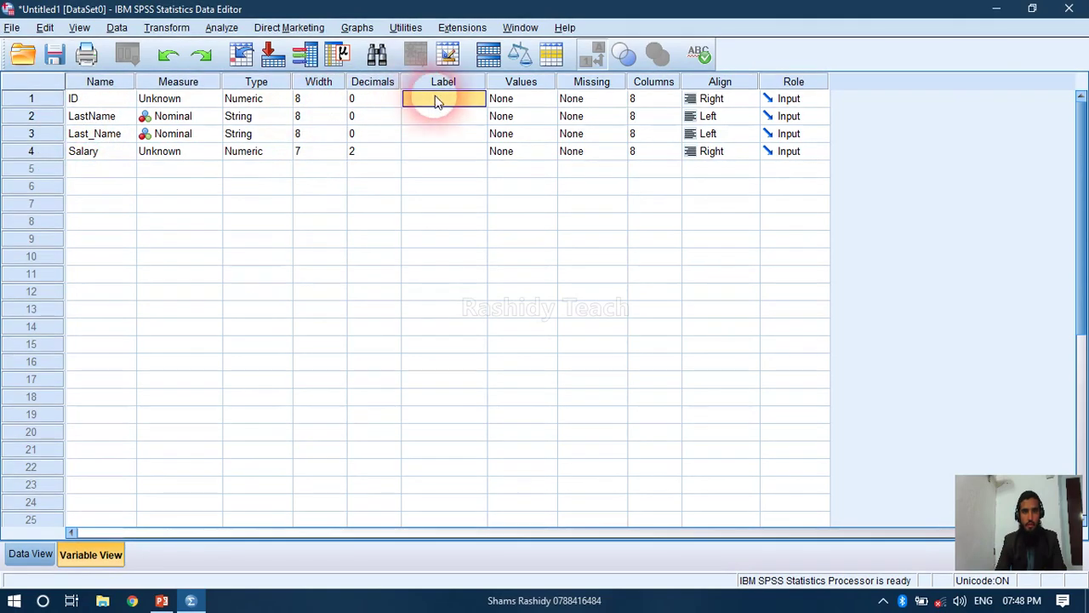
{"action": "type", "text": "Id"}
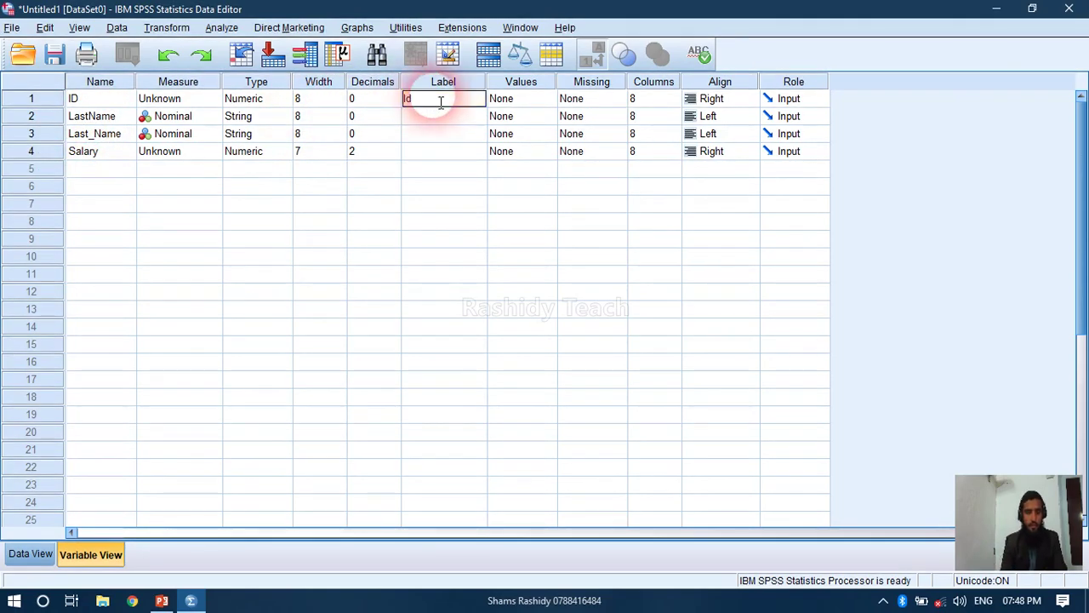
{"action": "type", "text": " od stu"}
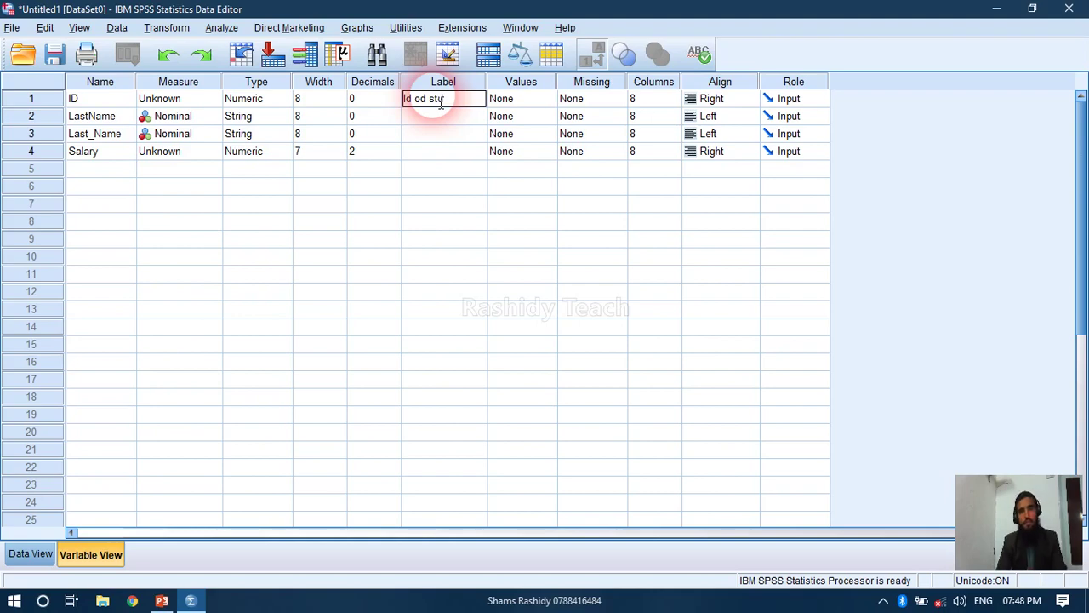
{"action": "key", "text": "BackSpace"}
{"action": "type", "text": "d"}
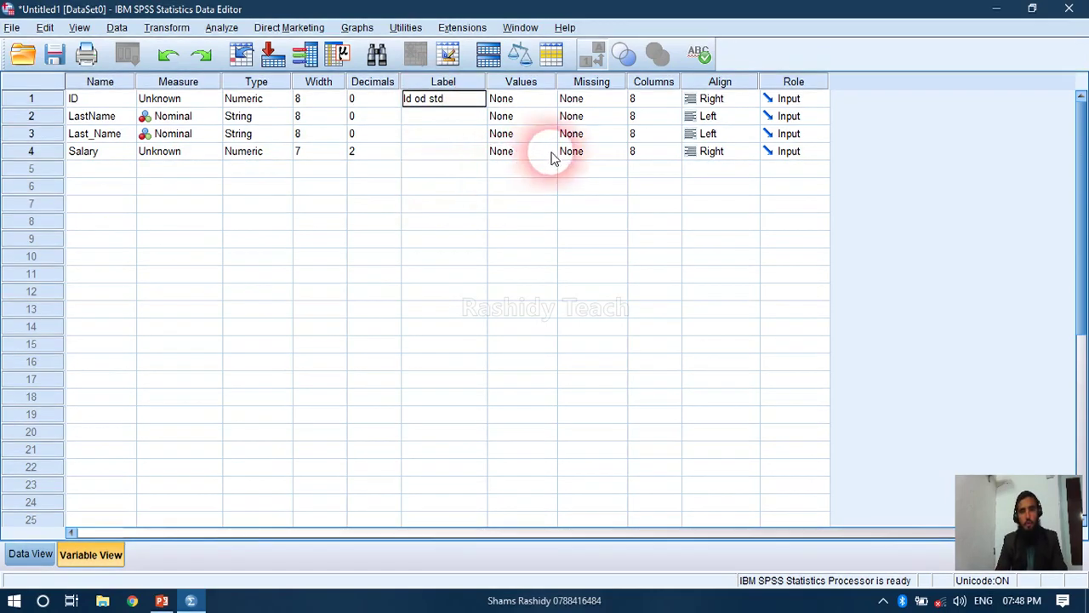
{"action": "left_click", "coordinate": [520, 87]}
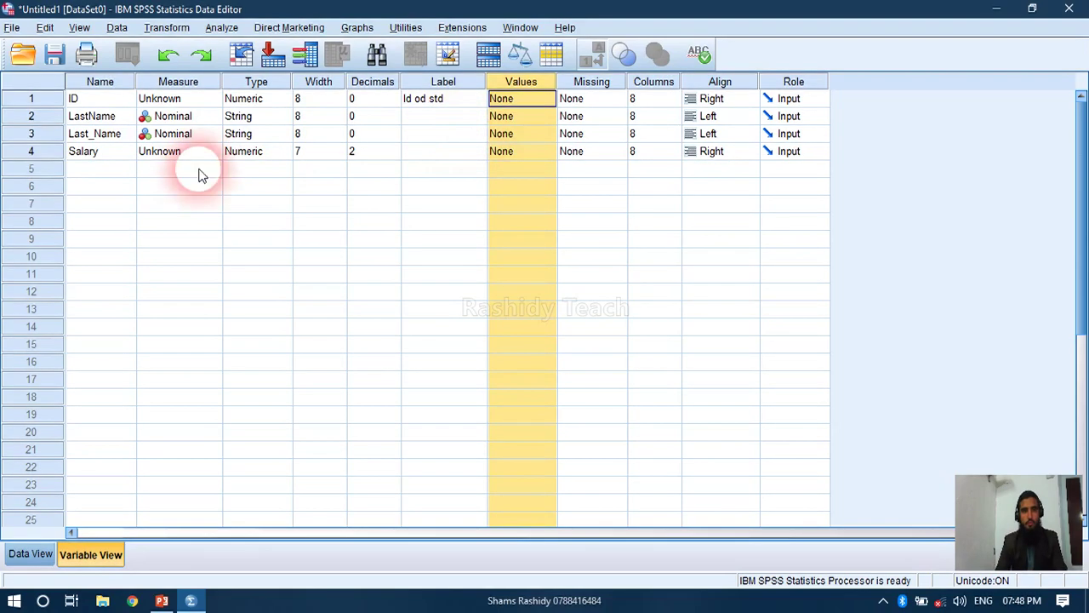
Add a fifth variable named Edu below Salary, and dismiss the virus protection notification
{"action": "left_click", "coordinate": [103, 168]}
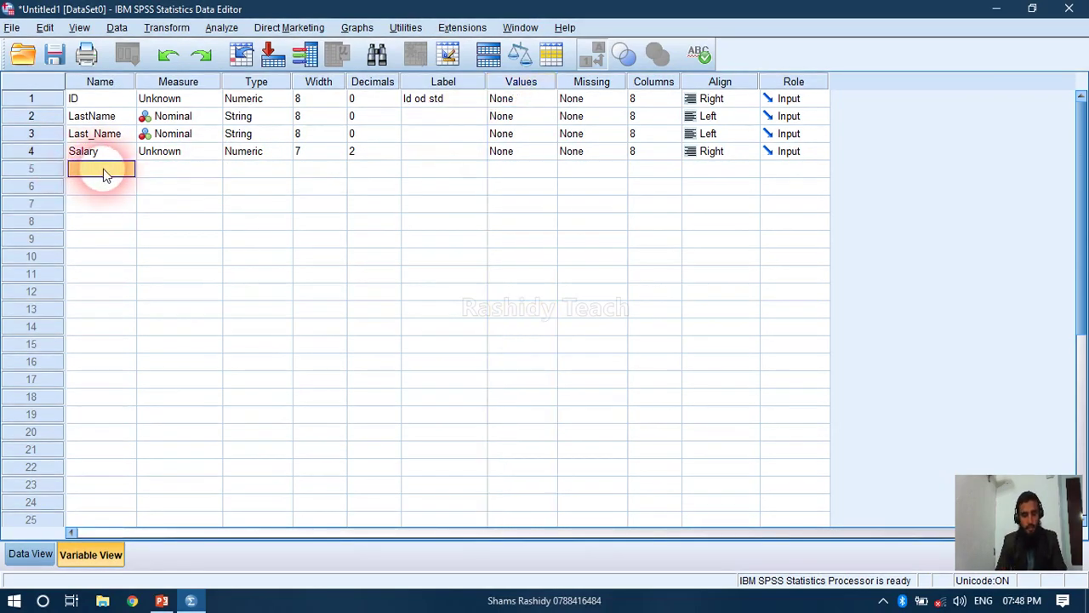
{"action": "type", "text": "D"}
{"action": "key", "text": "BackSpace"}
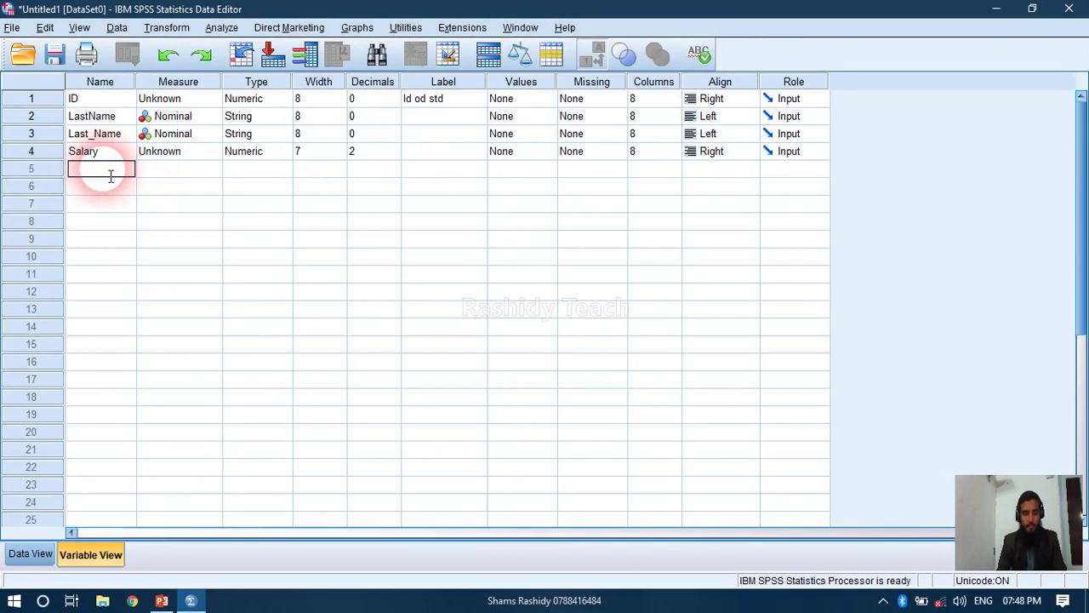
{"action": "type", "text": "Wd"}
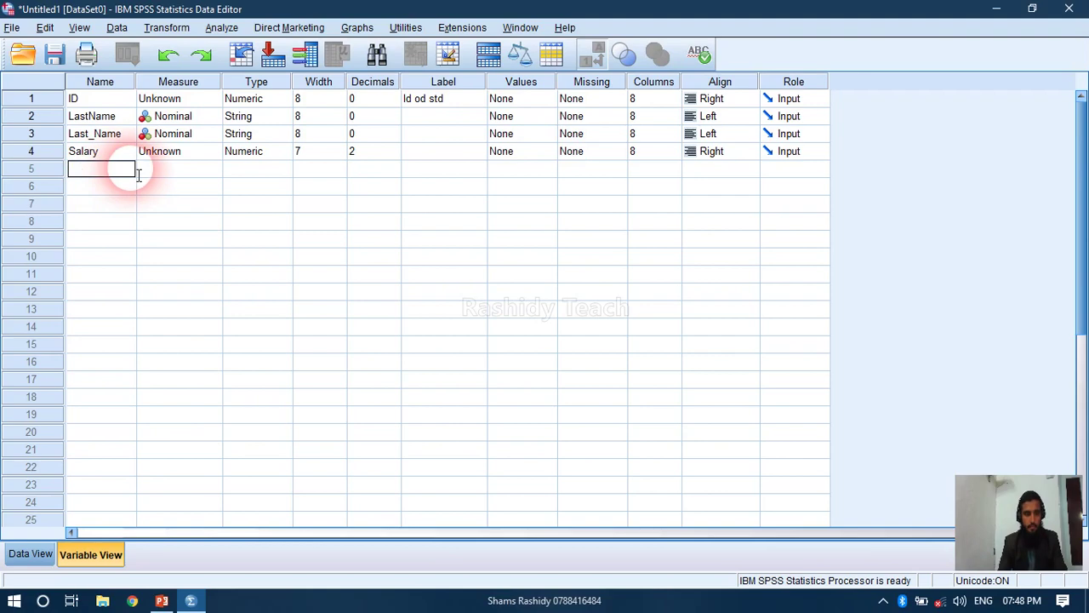
{"action": "type", "text": "du"}
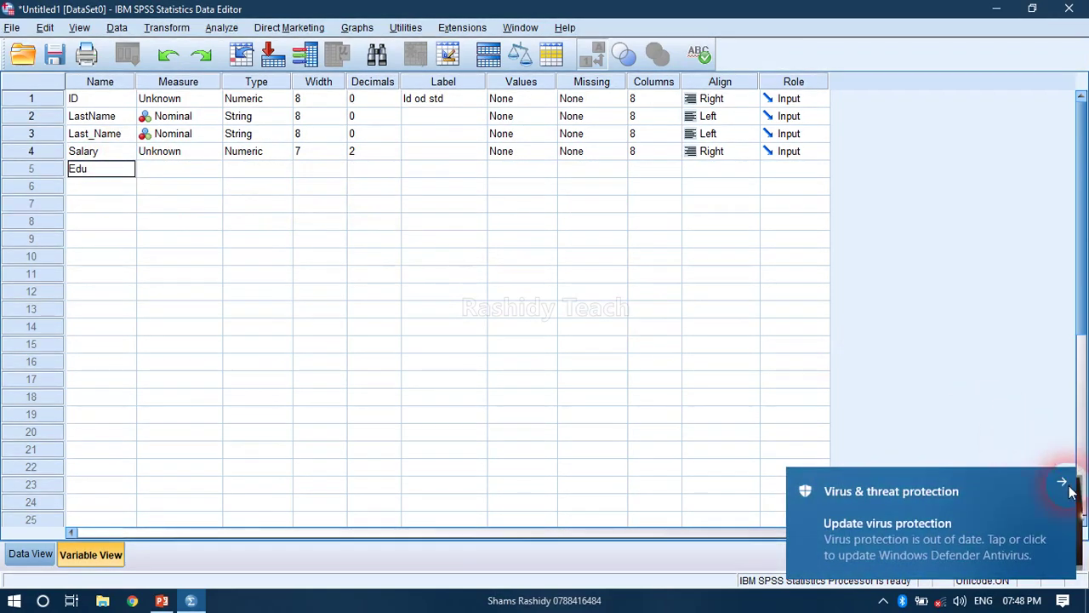
{"action": "left_click", "coordinate": [1072, 484]}
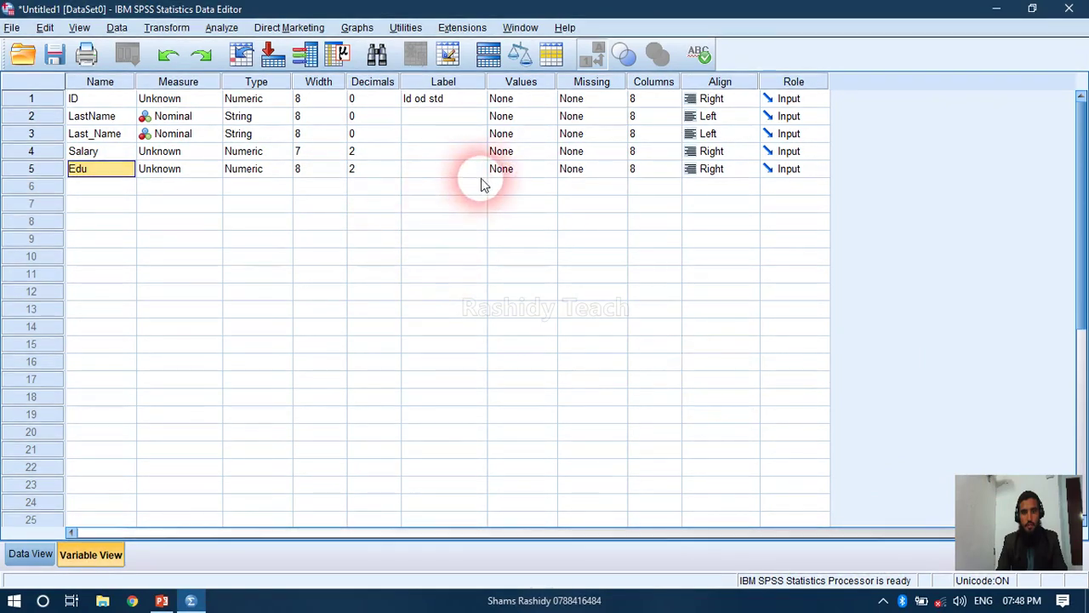
Open the value labels of the Edu variable and add the label High for value 1
{"action": "left_click", "coordinate": [502, 170]}
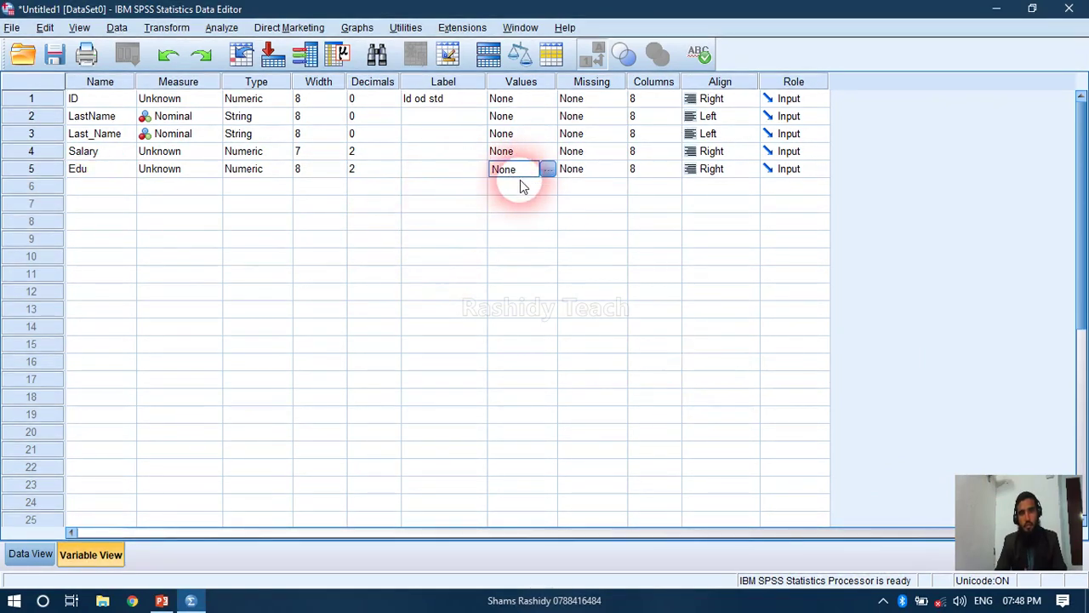
{"action": "left_click", "coordinate": [549, 172]}
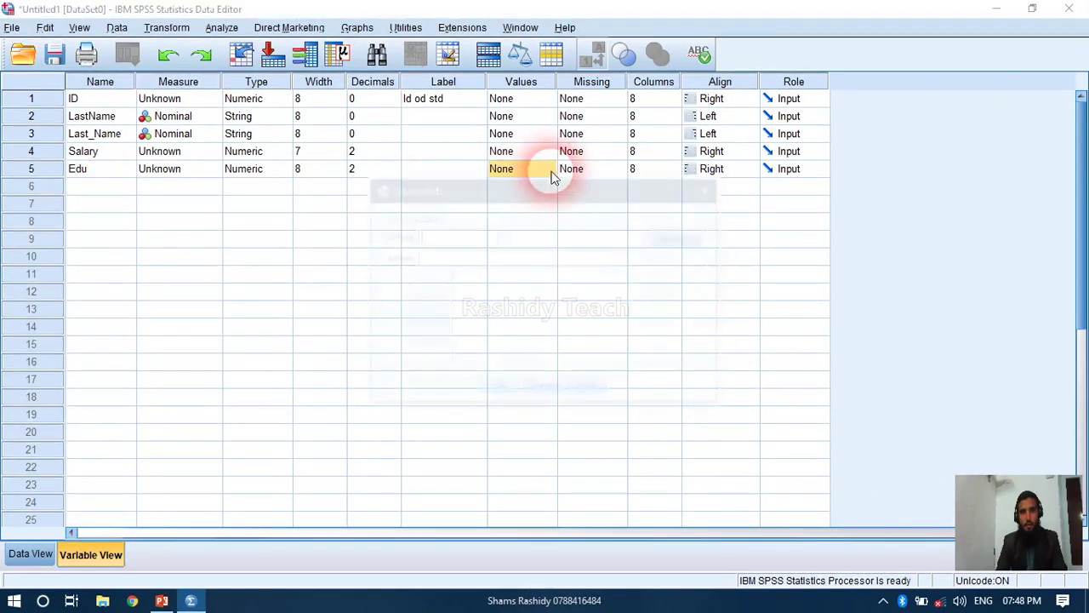
{"action": "left_click", "coordinate": [448, 236]}
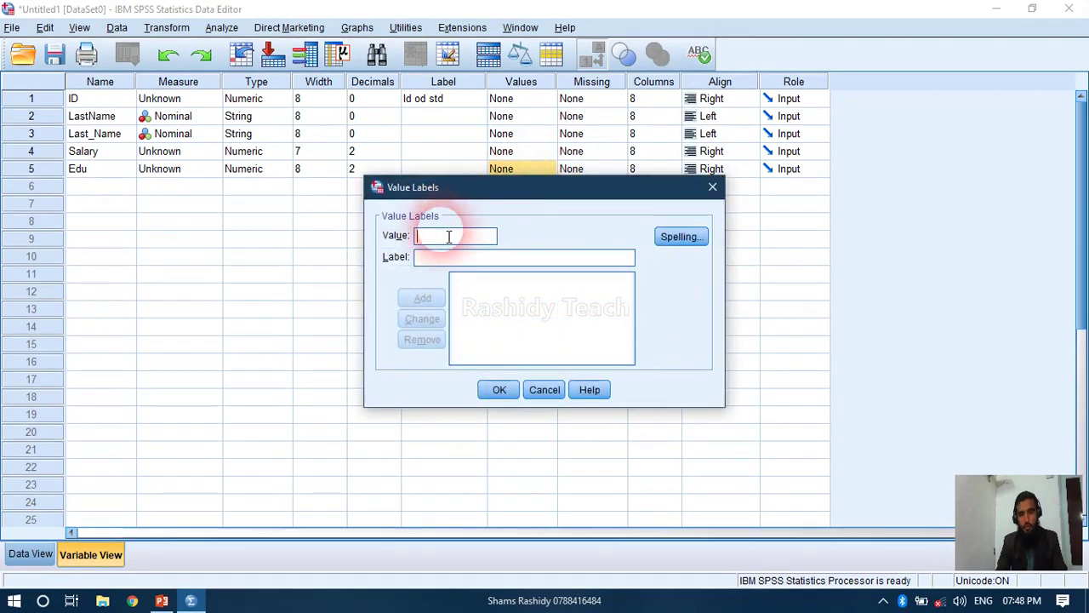
{"action": "type", "text": "1"}
{"action": "left_click", "coordinate": [426, 258]}
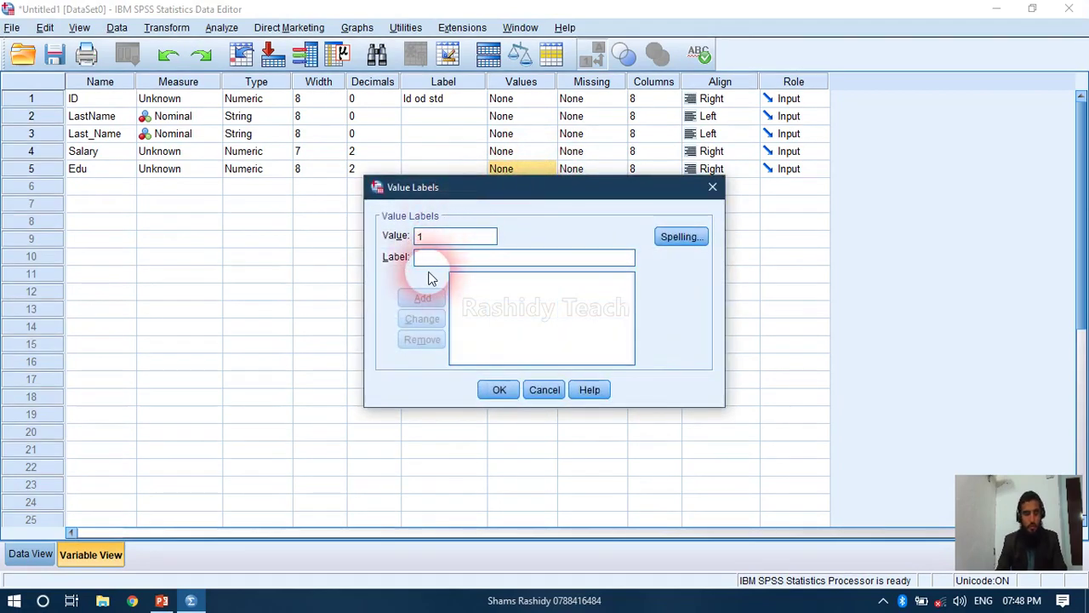
{"action": "type", "text": "d"}
{"action": "key", "text": "BackSpace"}
{"action": "type", "text": "H"}
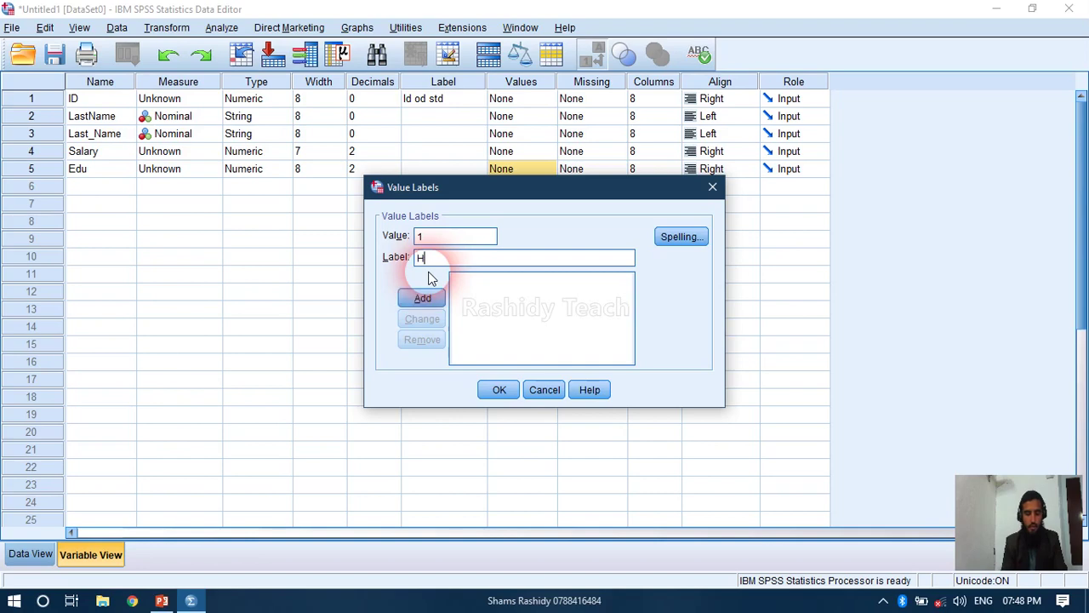
{"action": "type", "text": "ifg"}
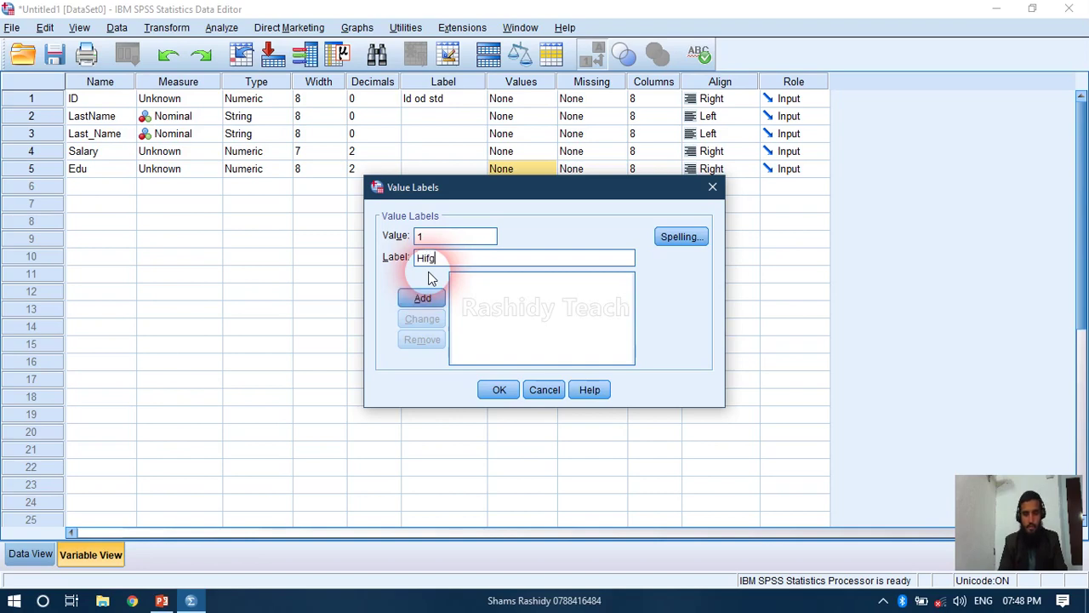
{"action": "key", "text": "BackSpace"}
{"action": "key", "text": "BackSpace"}
{"action": "type", "text": "gh"}
{"action": "key", "text": "Return"}
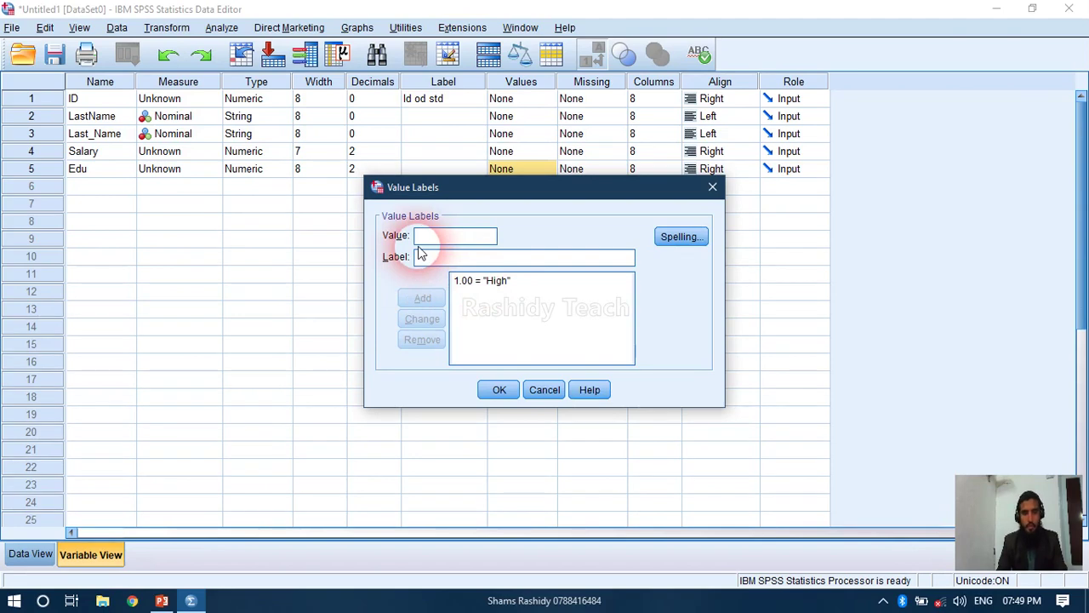
Add the label Coll for value 2 and apply the value labels to Edu
{"action": "type", "text": "2"}
{"action": "type", "text": "C"}
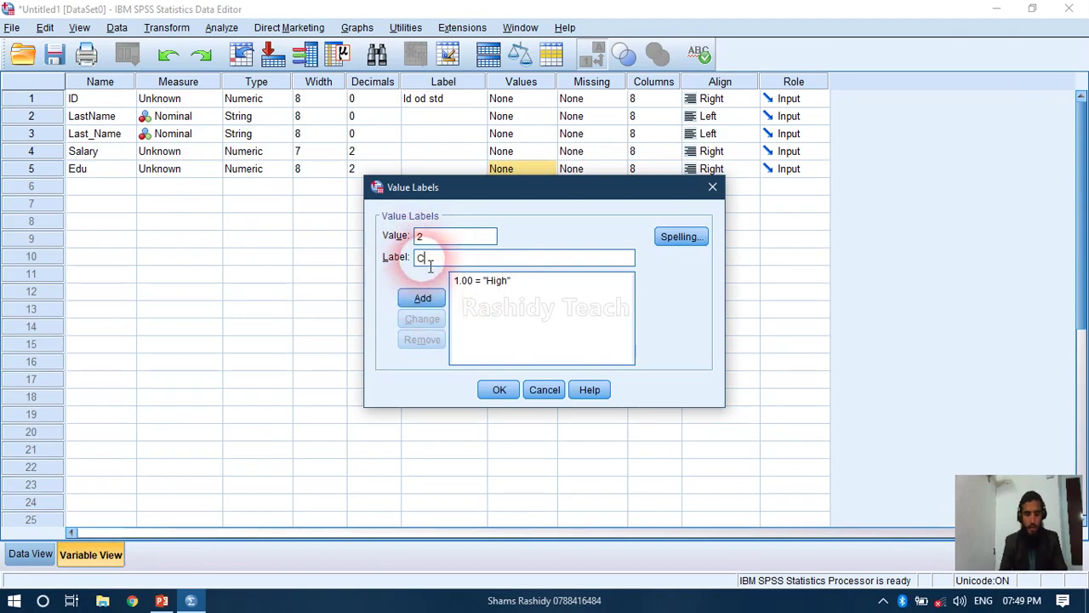
{"action": "type", "text": "oll"}
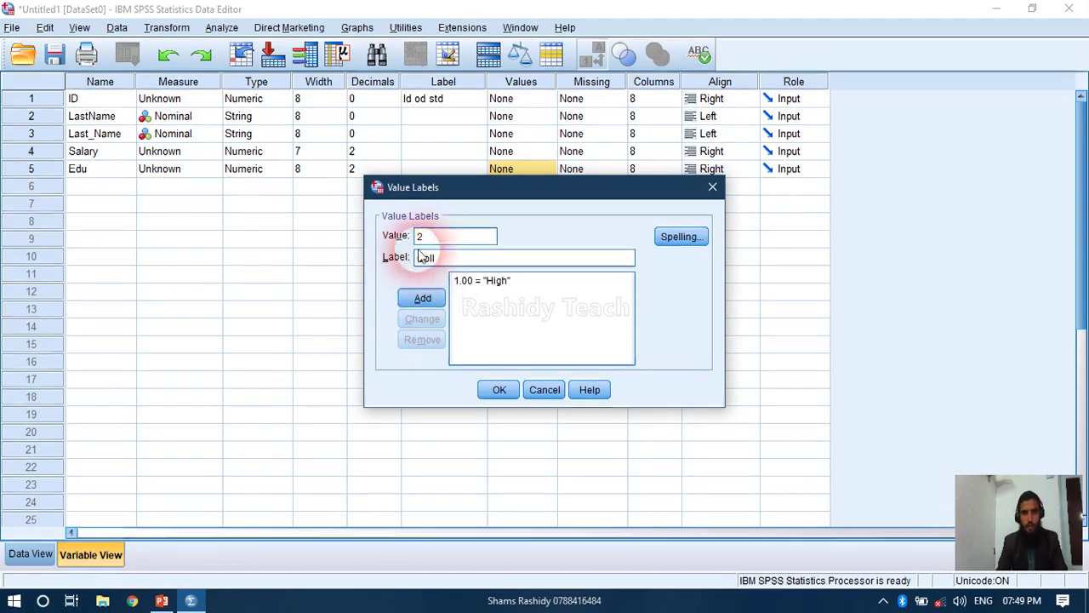
{"action": "left_click", "coordinate": [423, 298]}
{"action": "left_click", "coordinate": [500, 389]}
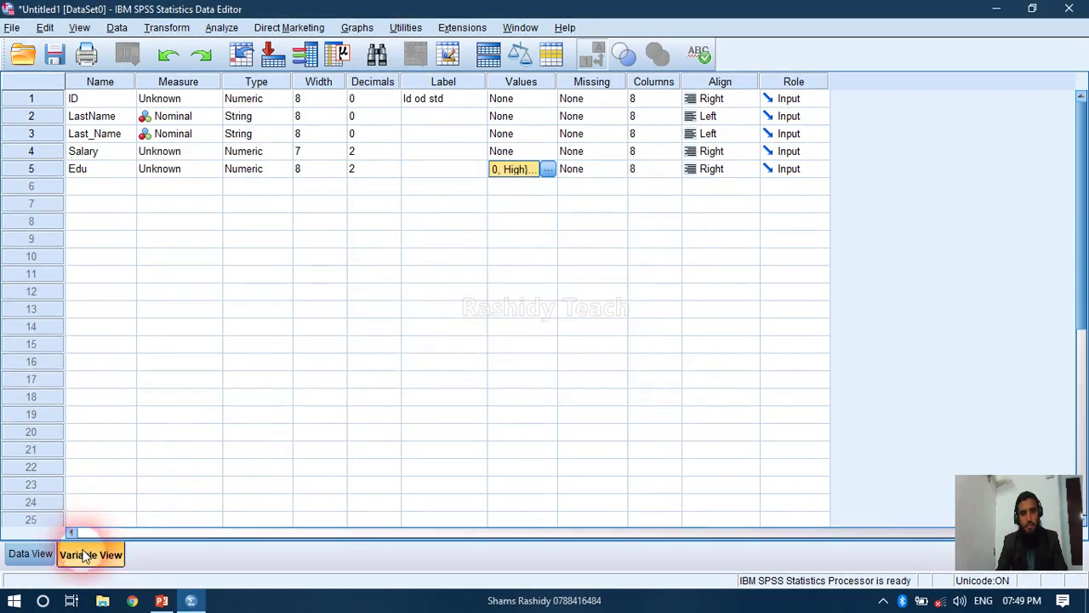
In the Data View, choose Coll as the Edu value of the first case
{"action": "left_click", "coordinate": [25, 555]}
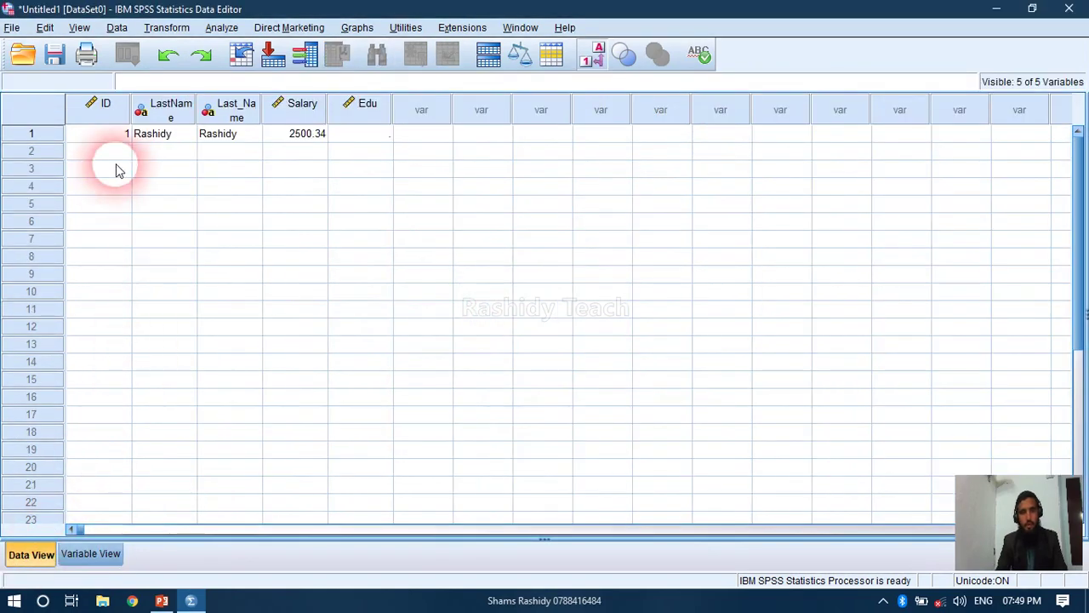
{"action": "double_click", "coordinate": [379, 140]}
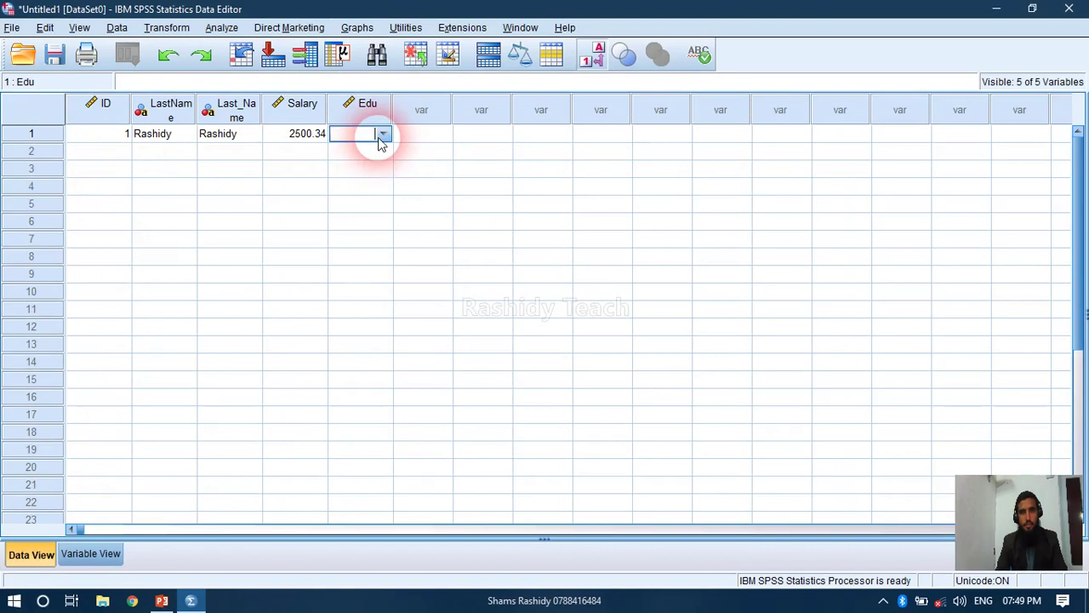
{"action": "left_click", "coordinate": [383, 136]}
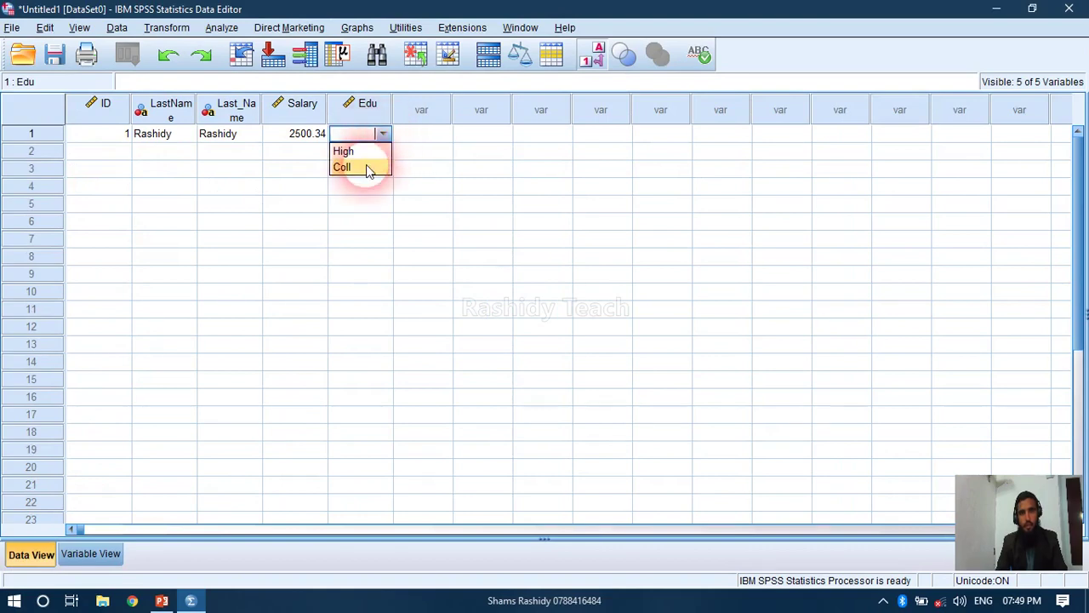
{"action": "left_click", "coordinate": [364, 166]}
{"action": "left_click", "coordinate": [383, 134]}
{"action": "left_click", "coordinate": [383, 134]}
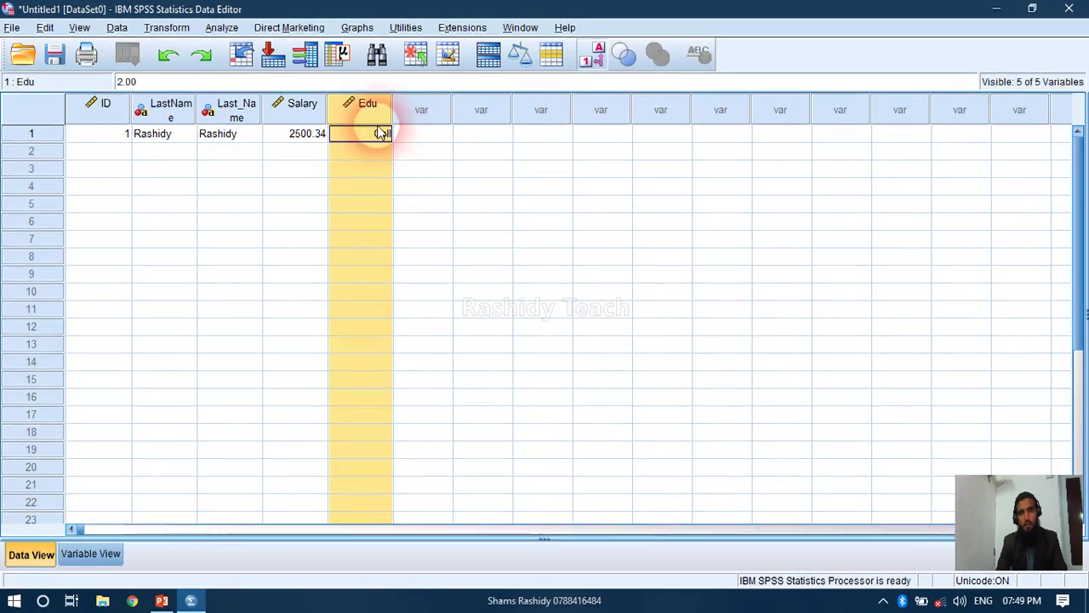
{"action": "double_click", "coordinate": [378, 136]}
{"action": "left_click", "coordinate": [383, 135]}
{"action": "left_click", "coordinate": [366, 163]}
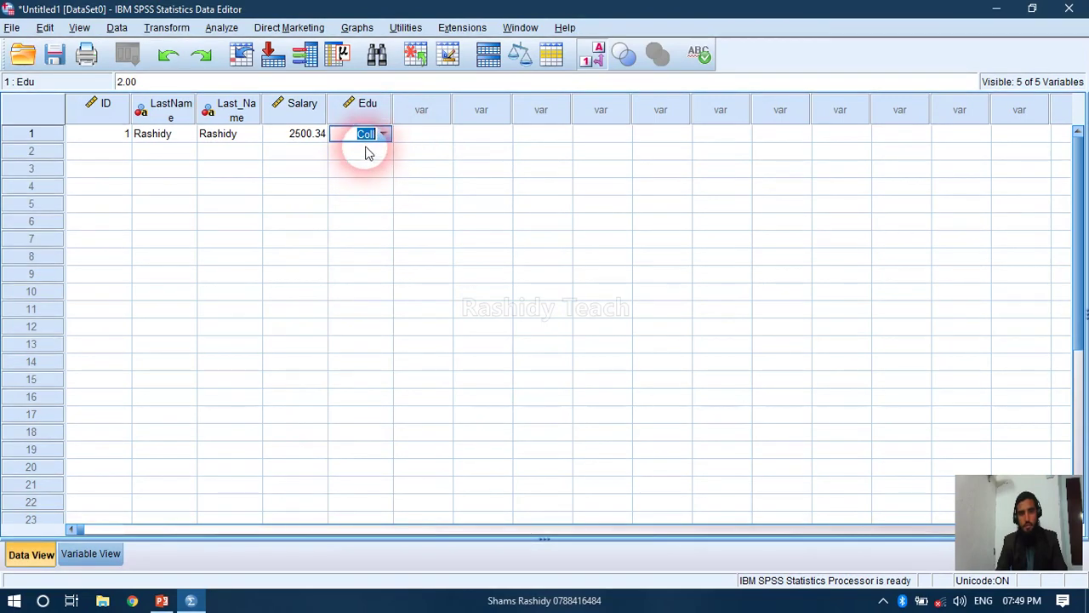
Switch the Data View from value labels to actual values and select the Edu cell of the first case
{"action": "left_click_drag", "start_coordinate": [100, 136], "coordinate": [361, 168]}
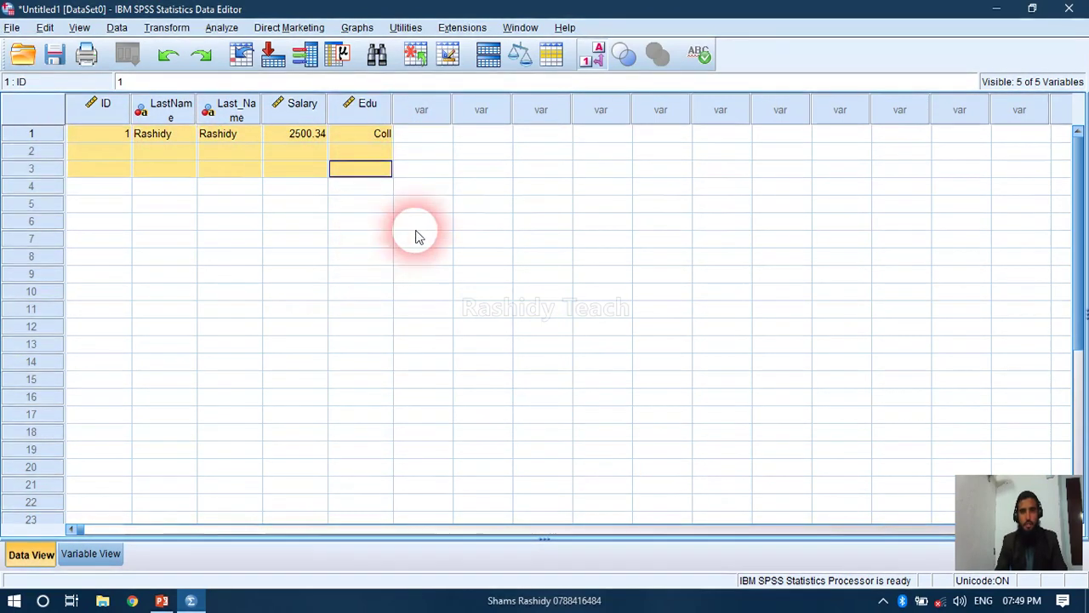
{"action": "left_click", "coordinate": [598, 56]}
{"action": "left_click", "coordinate": [481, 136]}
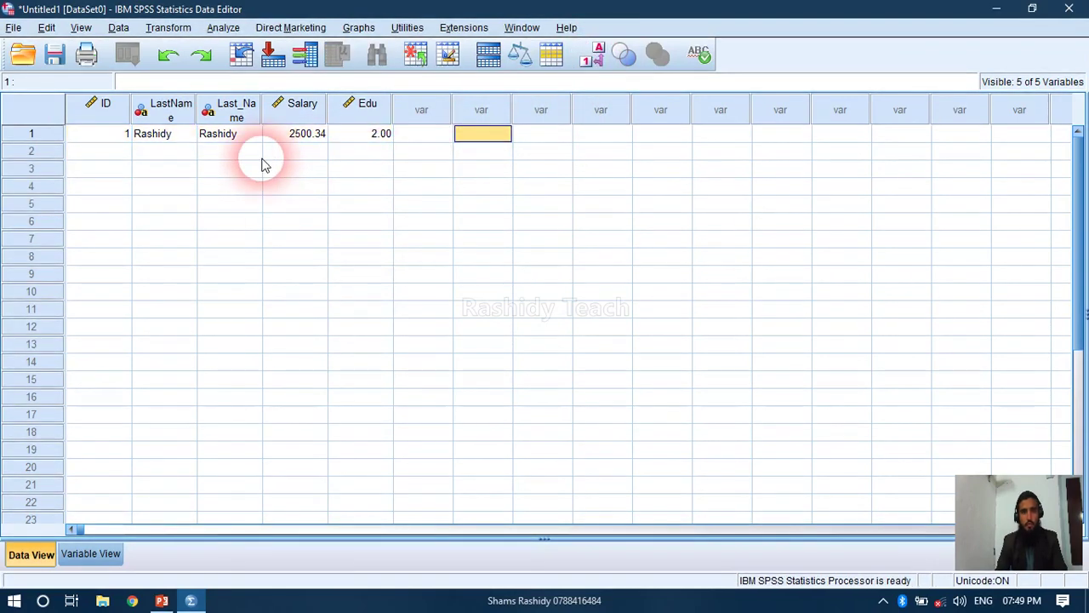
{"action": "left_click", "coordinate": [369, 134]}
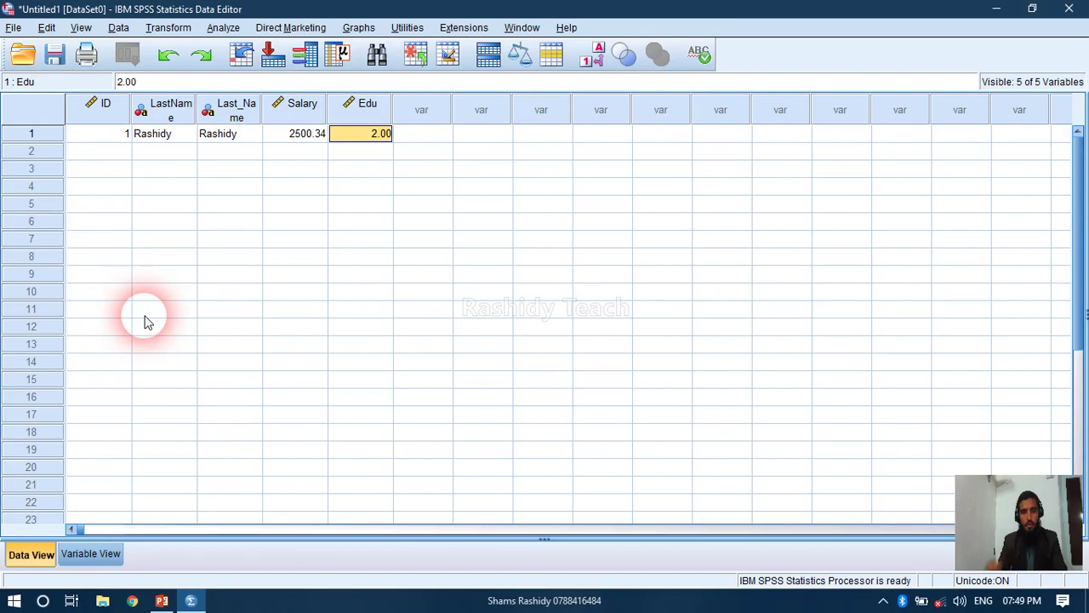
Switch to File Explorer and open the IBM folder under Program Files on Local Disk (C:)
{"action": "key", "text": "super+d"}
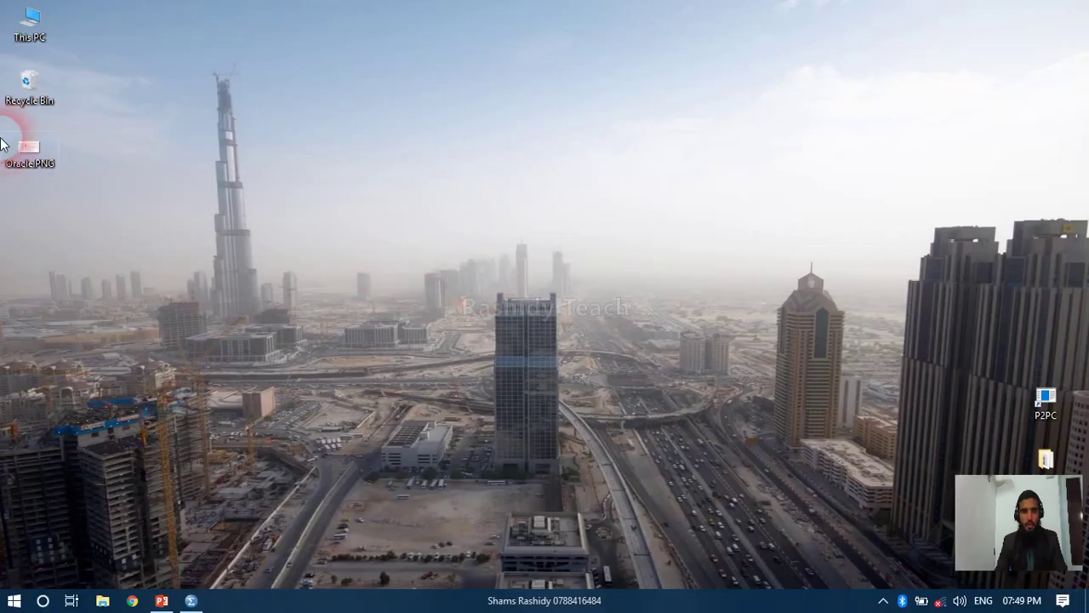
{"action": "left_click", "coordinate": [12, 23]}
{"action": "double_click", "coordinate": [12, 23]}
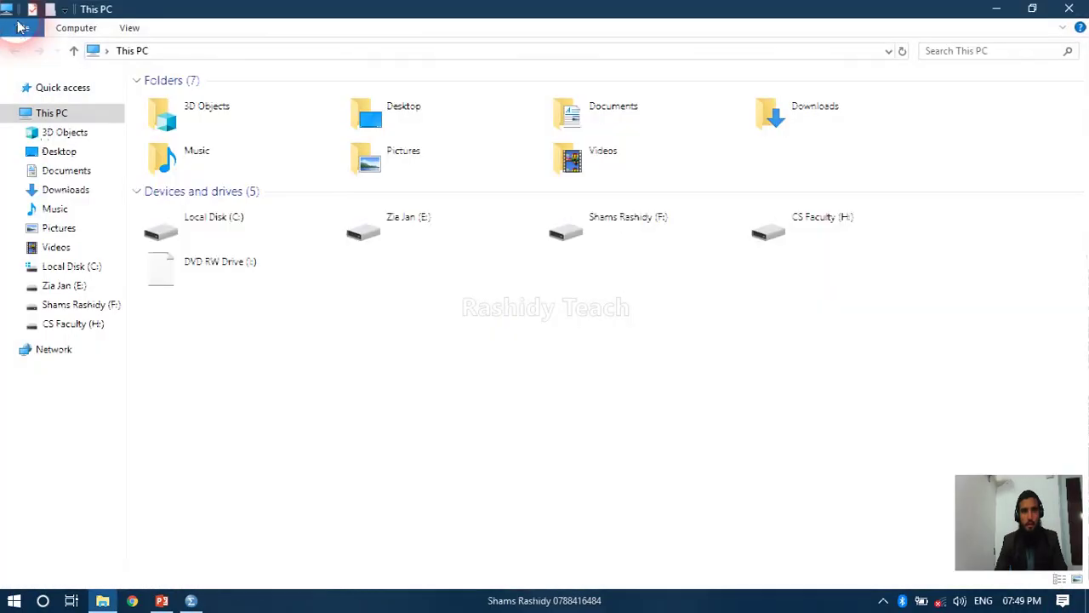
{"action": "double_click", "coordinate": [292, 225]}
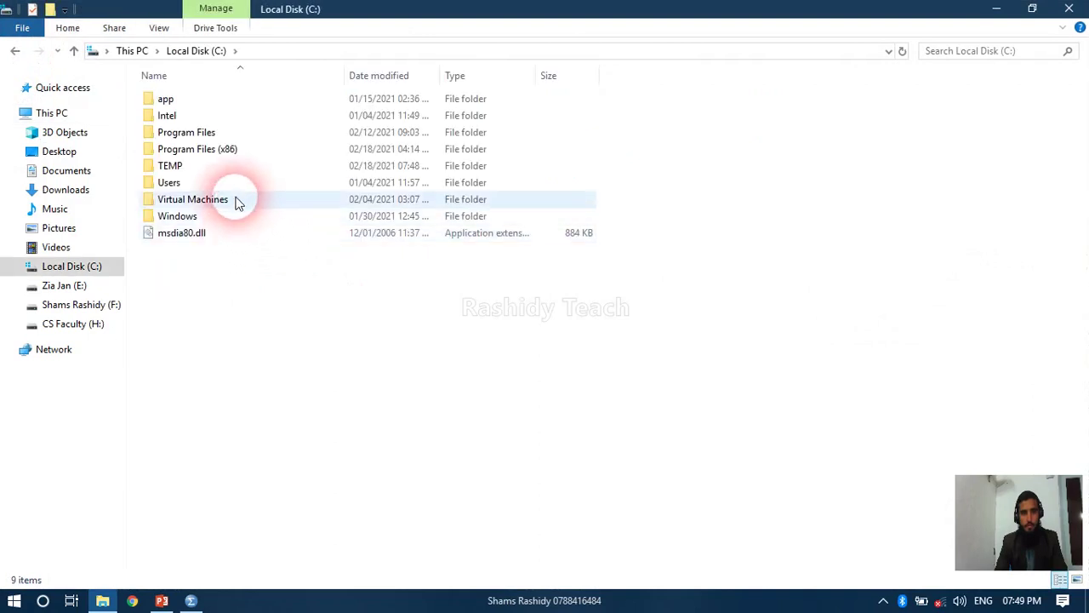
{"action": "double_click", "coordinate": [226, 133]}
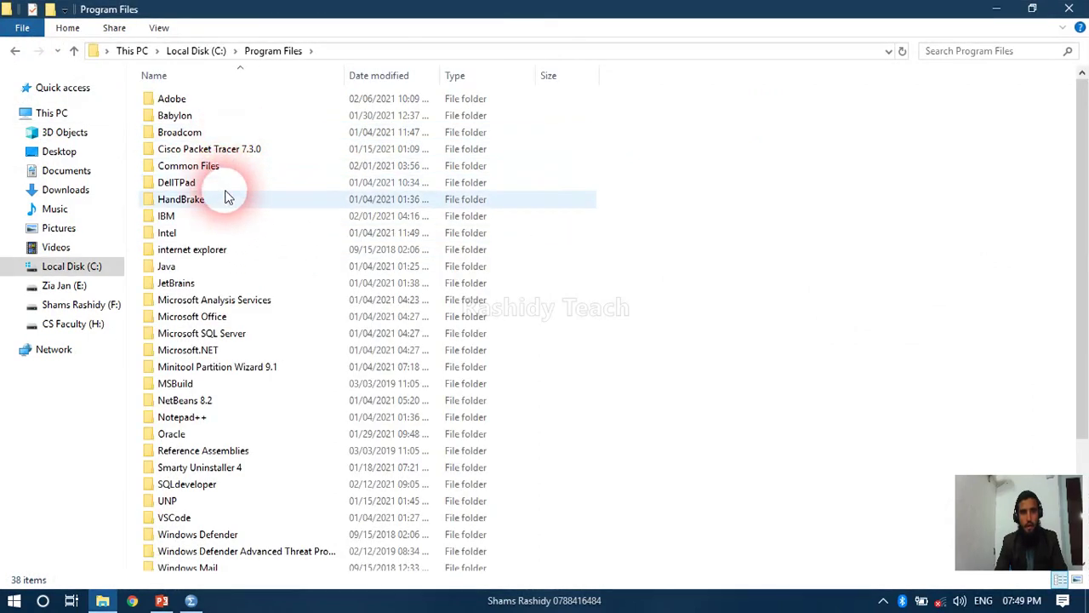
{"action": "double_click", "coordinate": [223, 220]}
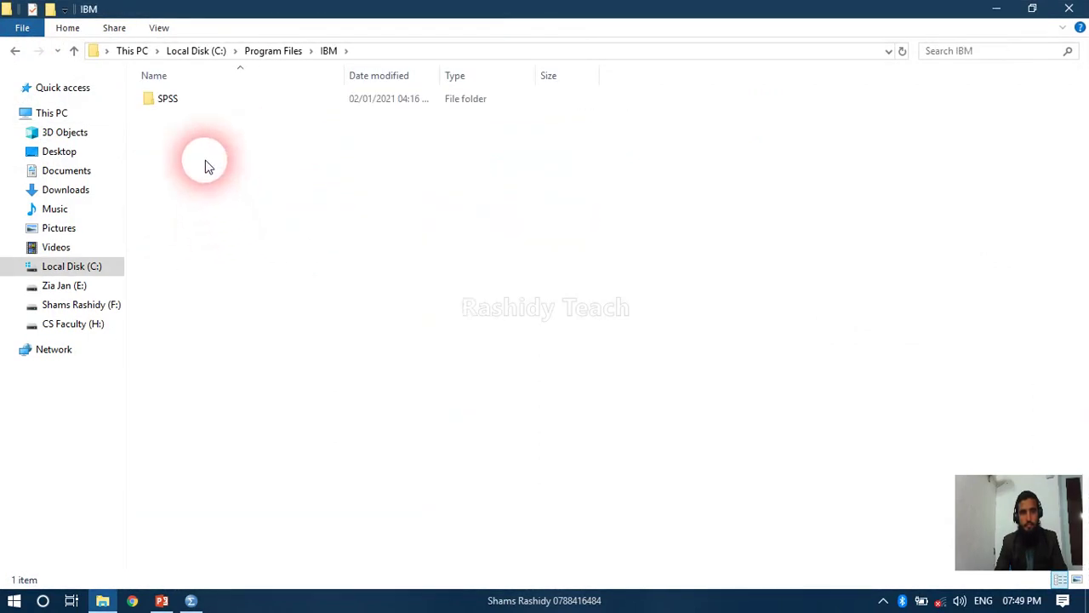
Open the Samples folder of SPSS Statistics version 24 inside the IBM folder
{"action": "double_click", "coordinate": [207, 97]}
{"action": "double_click", "coordinate": [213, 100]}
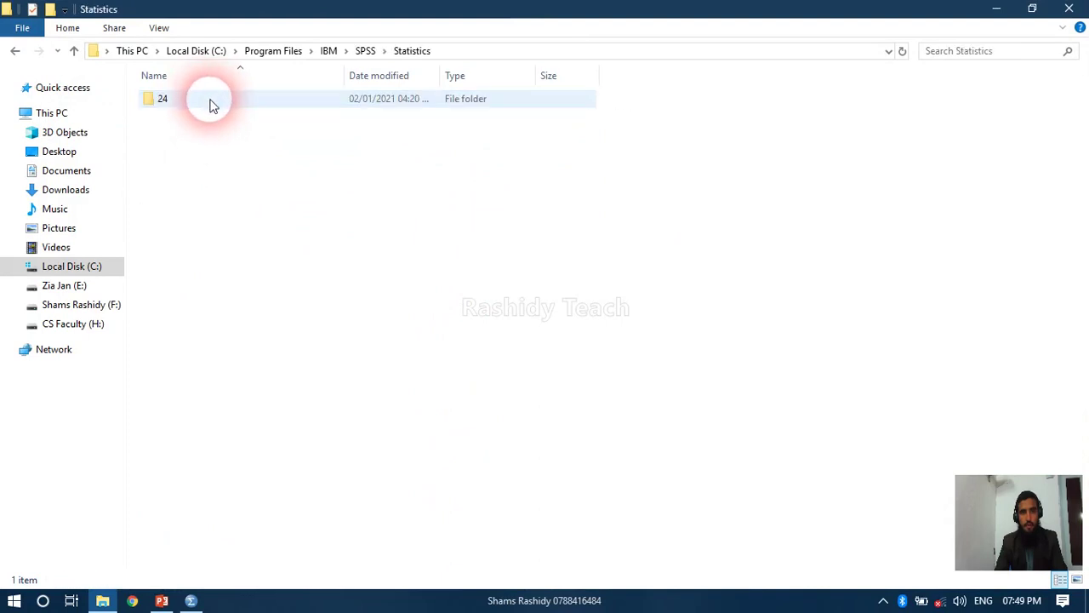
{"action": "double_click", "coordinate": [196, 106]}
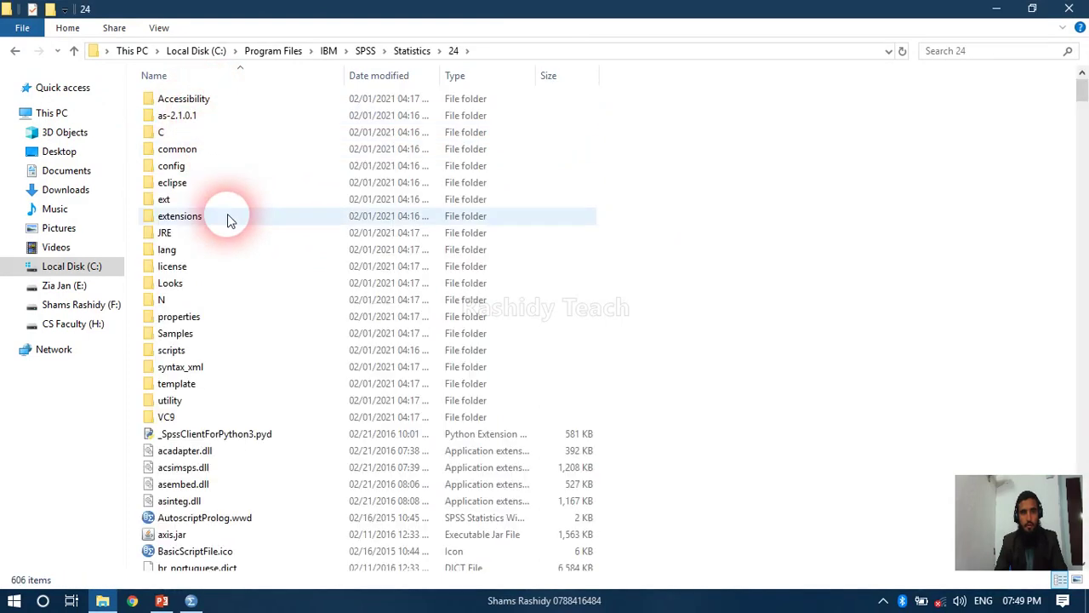
{"action": "left_click", "coordinate": [214, 336]}
{"action": "double_click", "coordinate": [215, 337]}
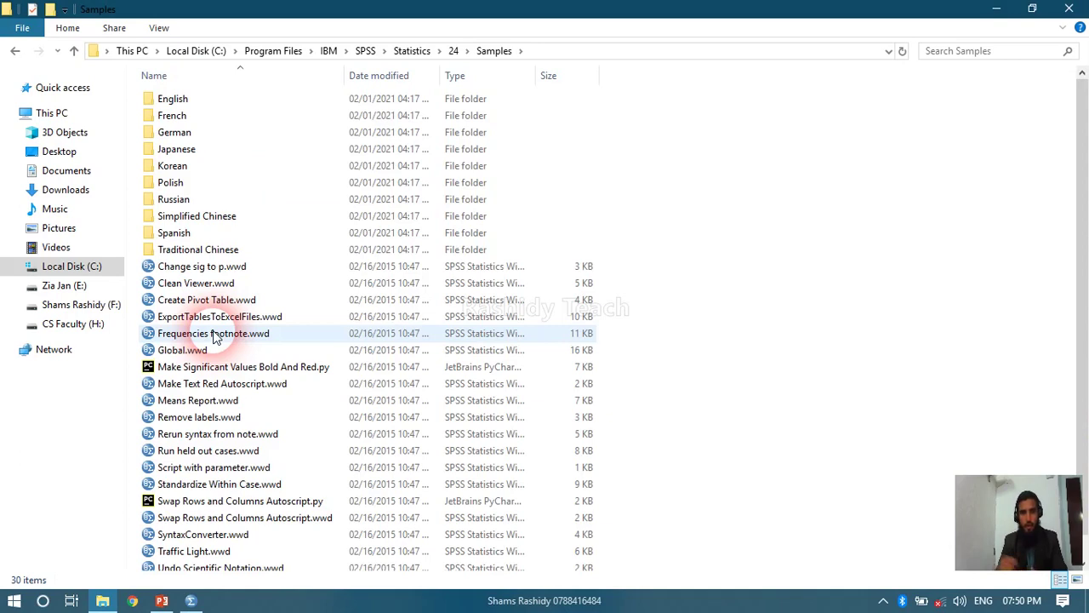
Open the English samples folder and load the data file worldsales.sav in SPSS
{"action": "double_click", "coordinate": [192, 100]}
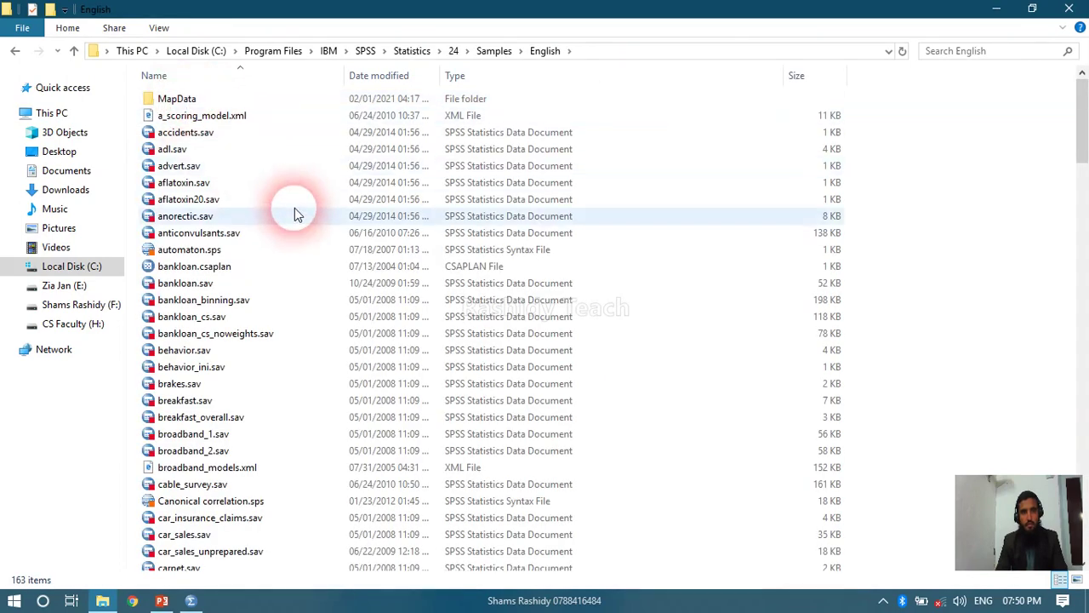
{"action": "left_click", "coordinate": [15, 50]}
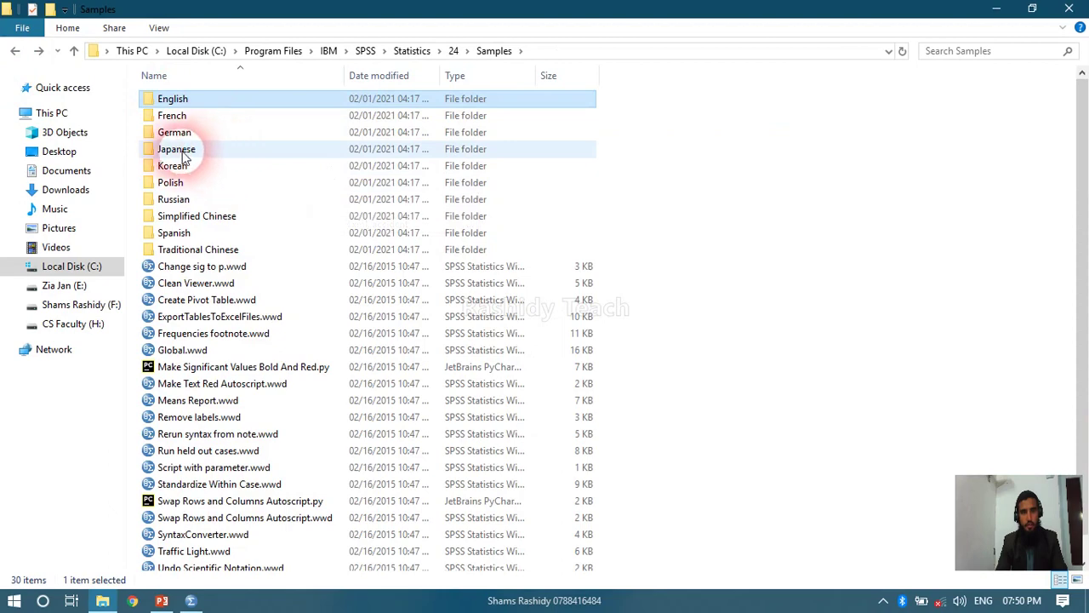
{"action": "double_click", "coordinate": [194, 100]}
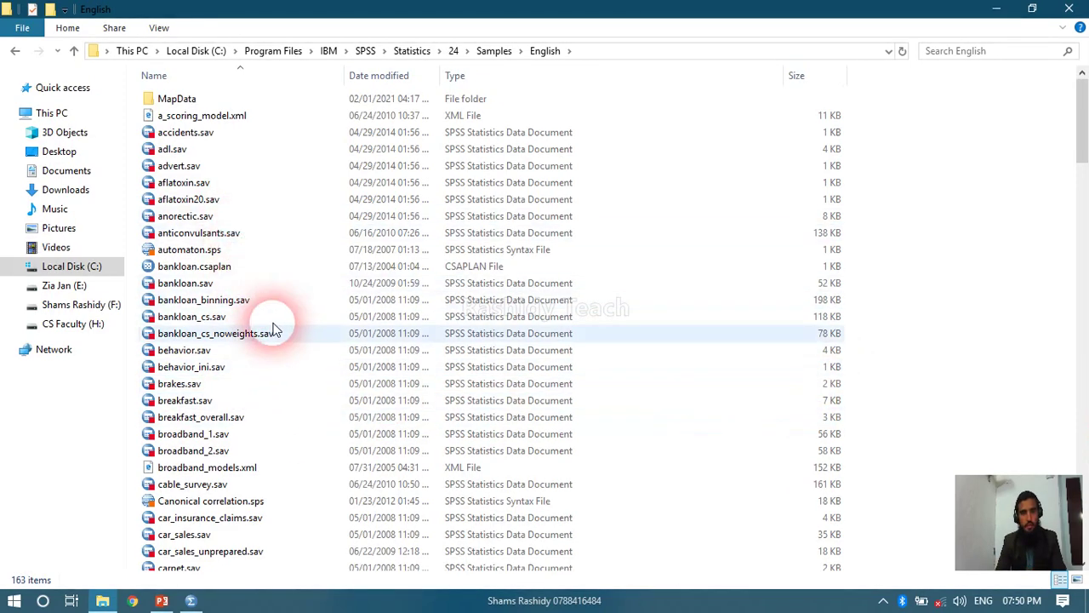
{"action": "scroll", "coordinate": [274, 330], "scroll_direction": "down", "scroll_amount": 20}
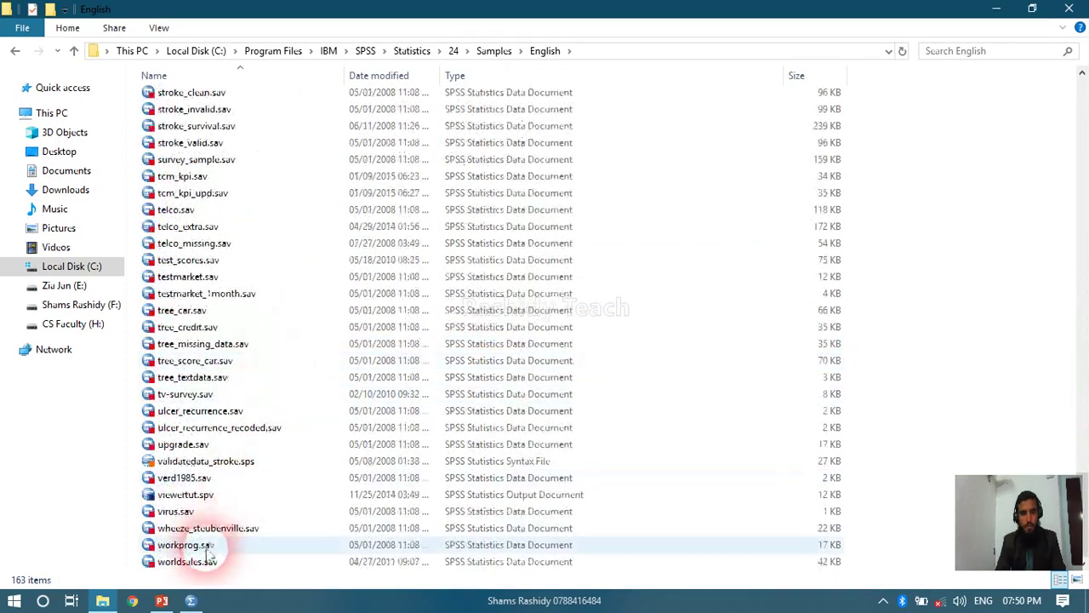
{"action": "left_click", "coordinate": [207, 563]}
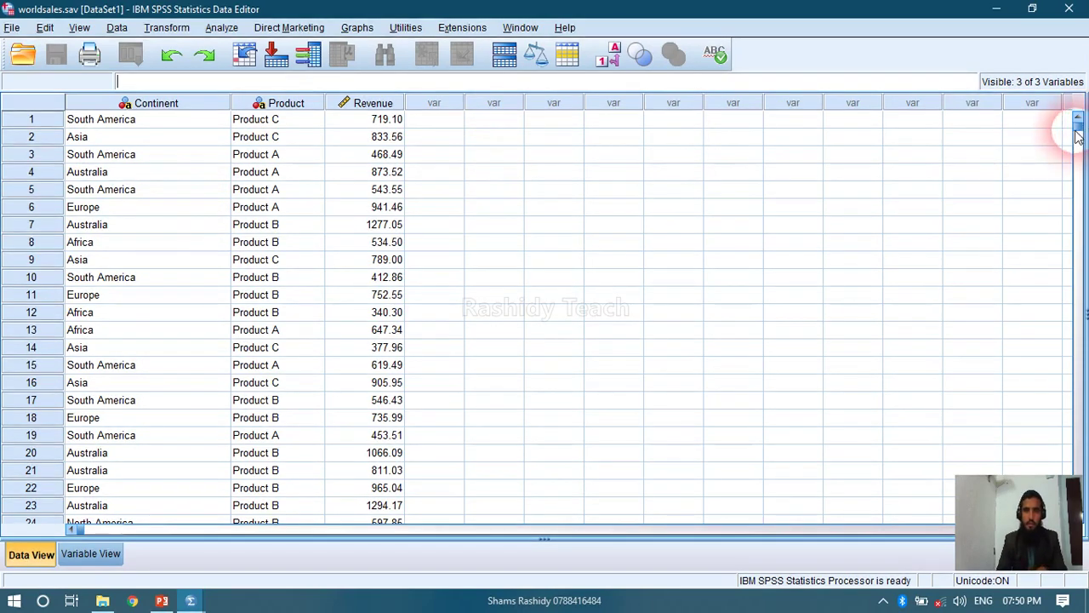
Look through the worldsales cases and inspect the Continent, Product and Revenue values around cases 866 and 916
{"action": "left_click_drag", "start_coordinate": [1077, 136], "coordinate": [1053, 502]}
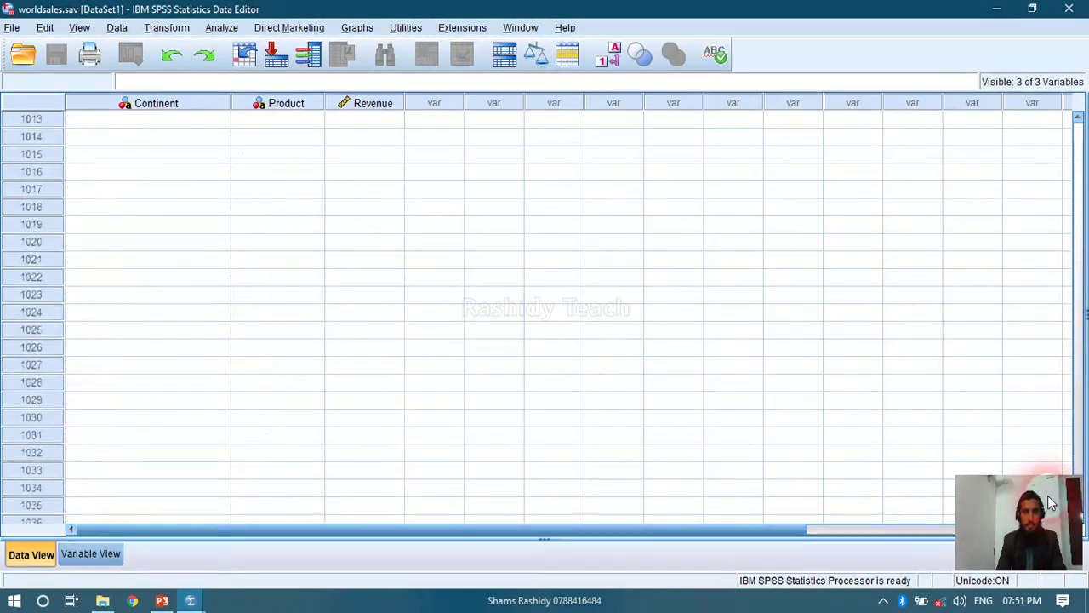
{"action": "left_click", "coordinate": [1080, 153]}
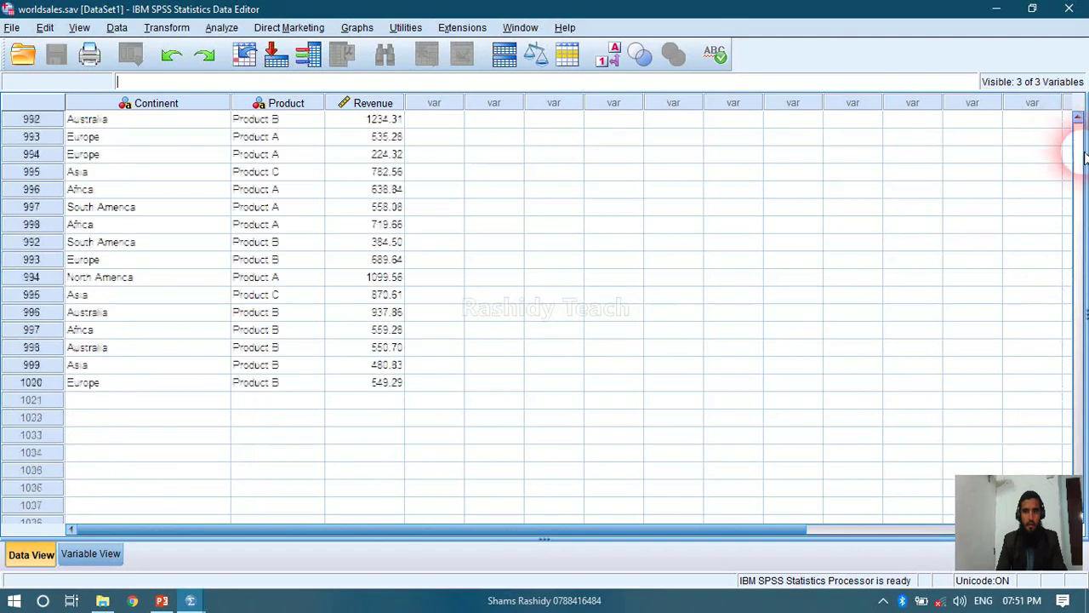
{"action": "scroll", "coordinate": [1021, 202], "scroll_direction": "up", "scroll_amount": 15}
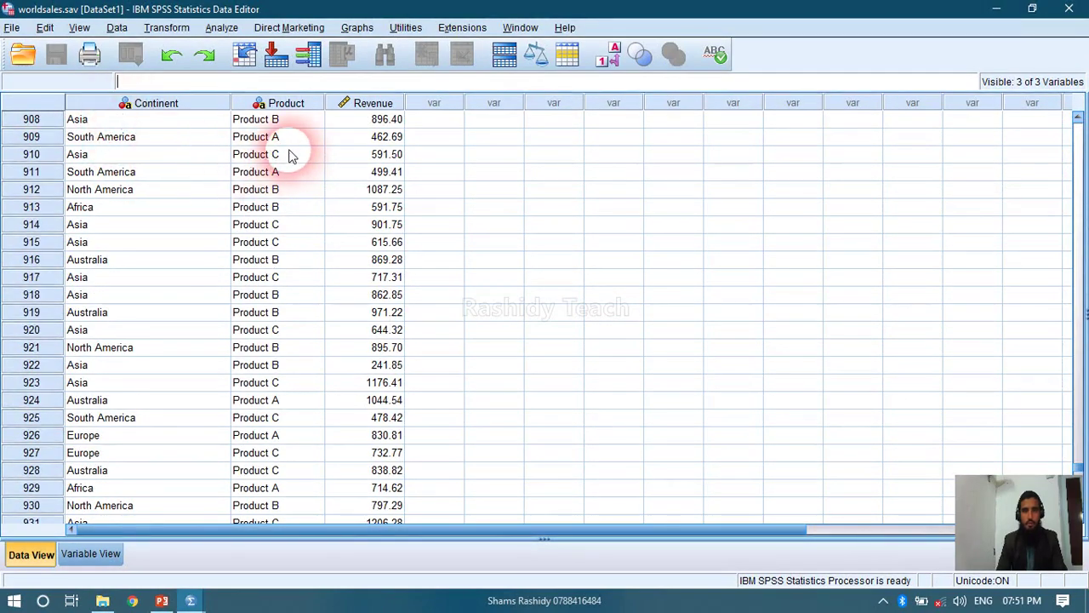
{"action": "left_click_drag", "start_coordinate": [429, 120], "coordinate": [171, 297]}
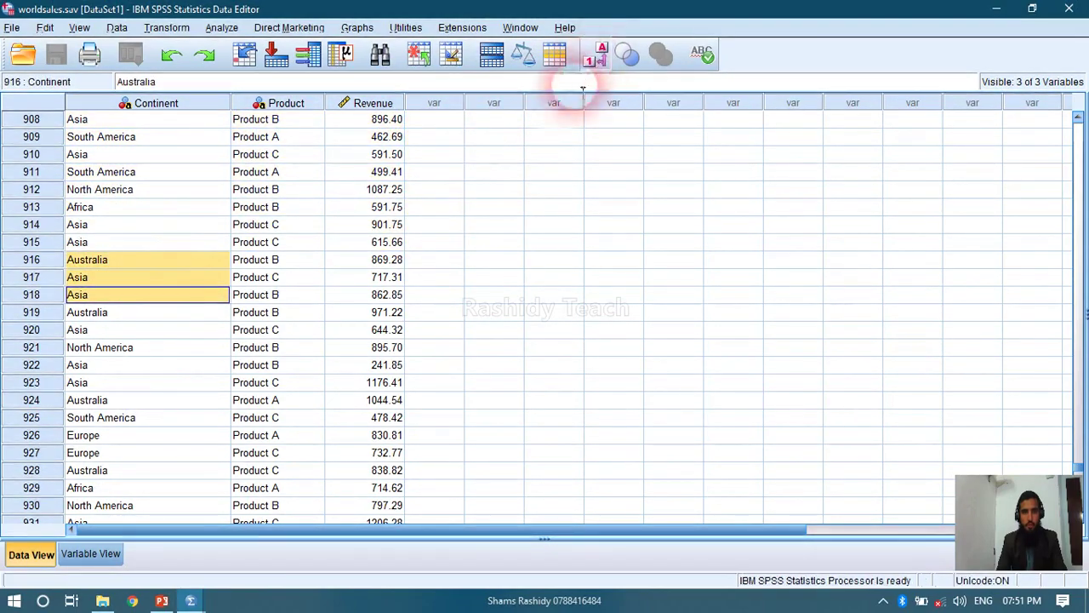
{"action": "scroll", "coordinate": [280, 174], "scroll_direction": "up", "scroll_amount": 14}
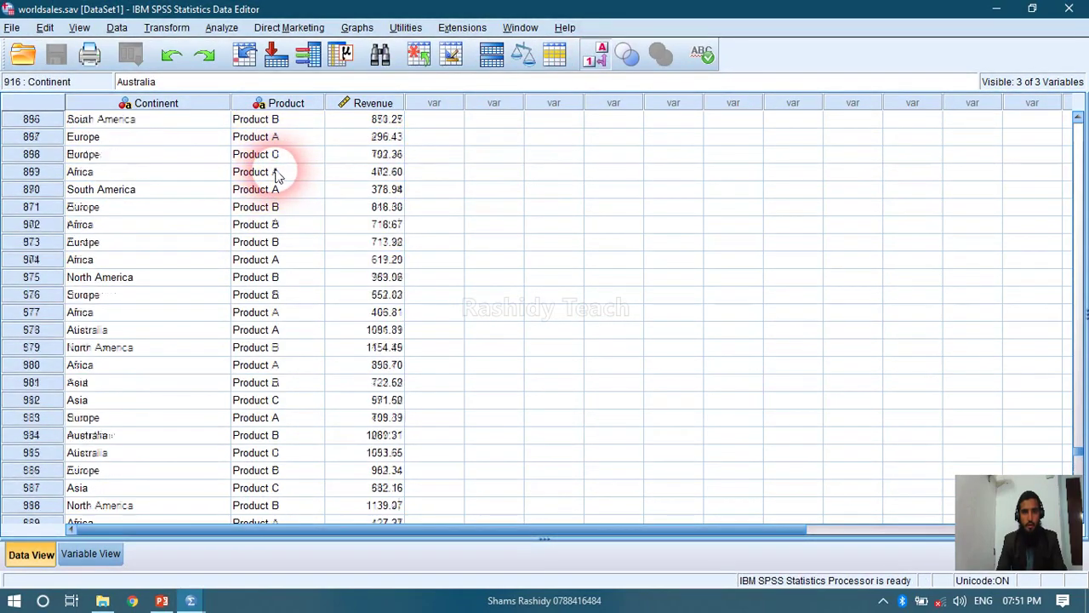
{"action": "left_click", "coordinate": [264, 122]}
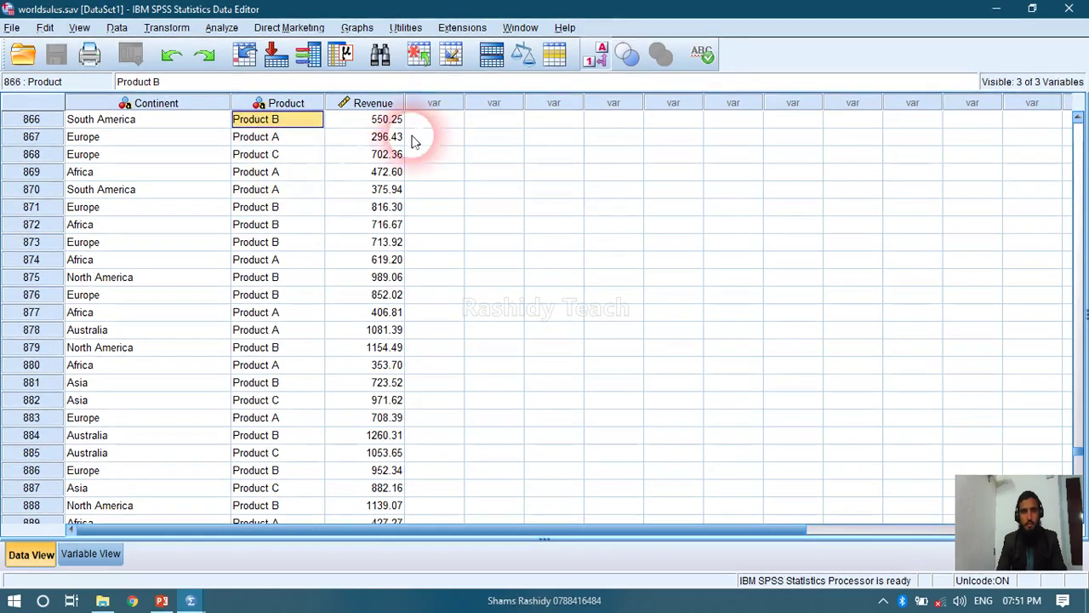
{"action": "left_click", "coordinate": [365, 123]}
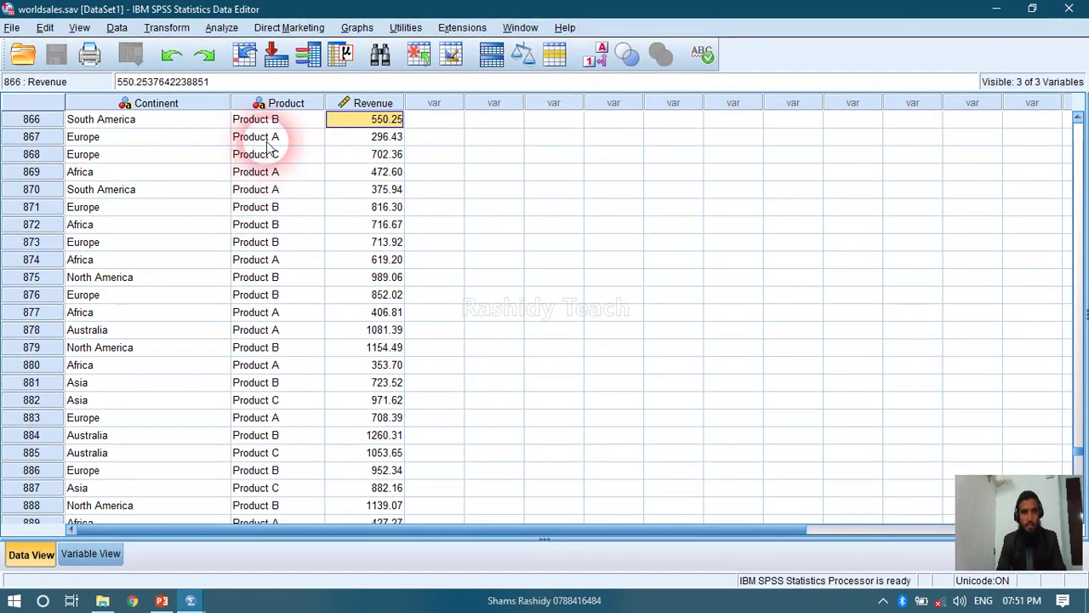
In the Variable View, examine the measurement level of Continent and the measure options available for Revenue
{"action": "left_click", "coordinate": [85, 557]}
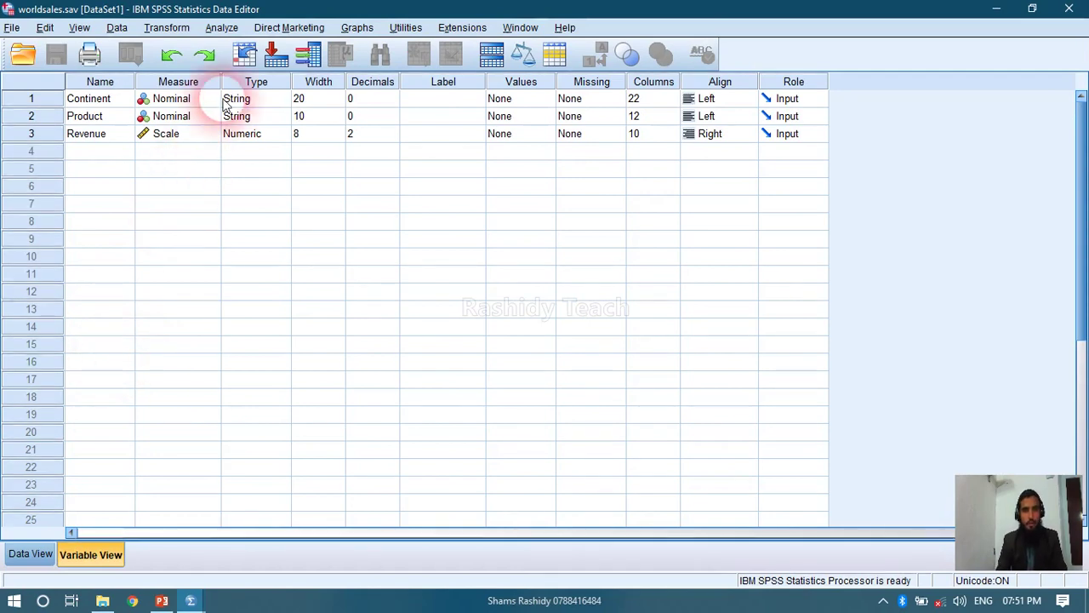
{"action": "left_click", "coordinate": [195, 104]}
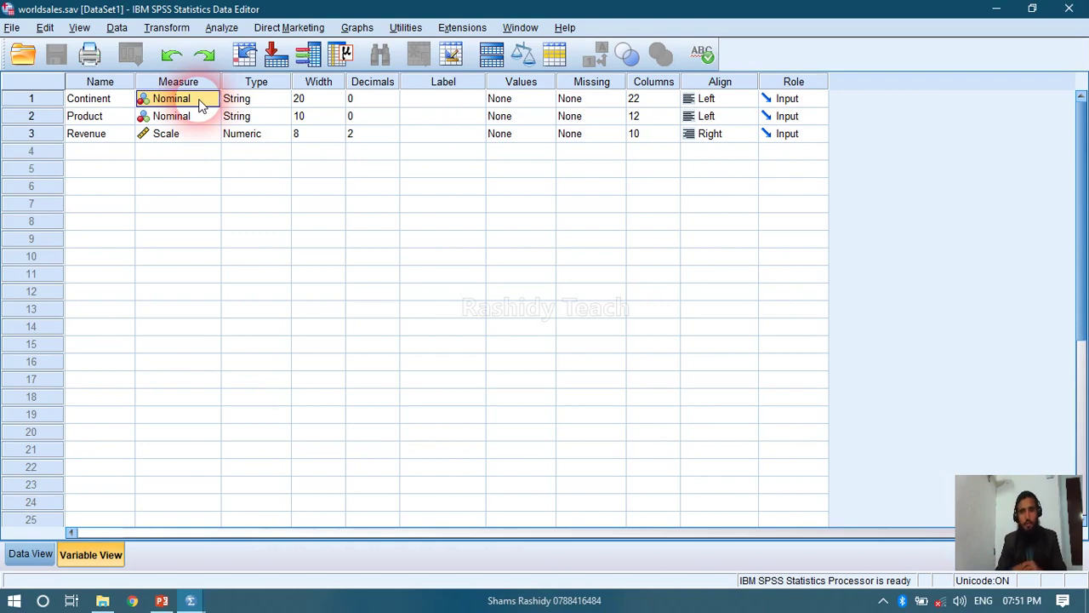
{"action": "left_click", "coordinate": [176, 136]}
{"action": "left_click", "coordinate": [209, 133]}
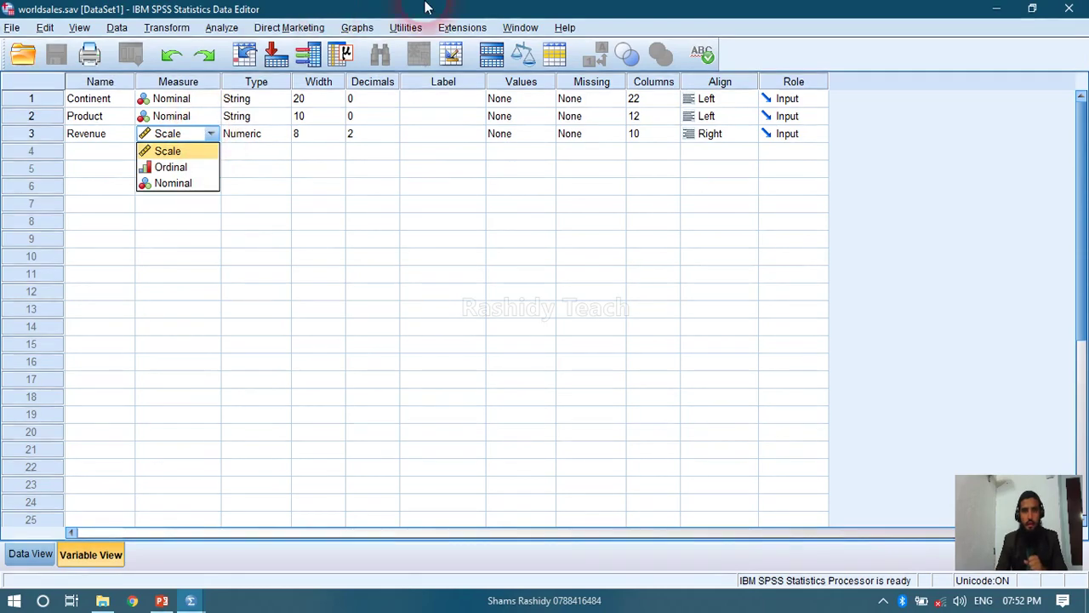
Review the missing values options of the Continent variable and close them without changes
{"action": "left_click", "coordinate": [586, 99]}
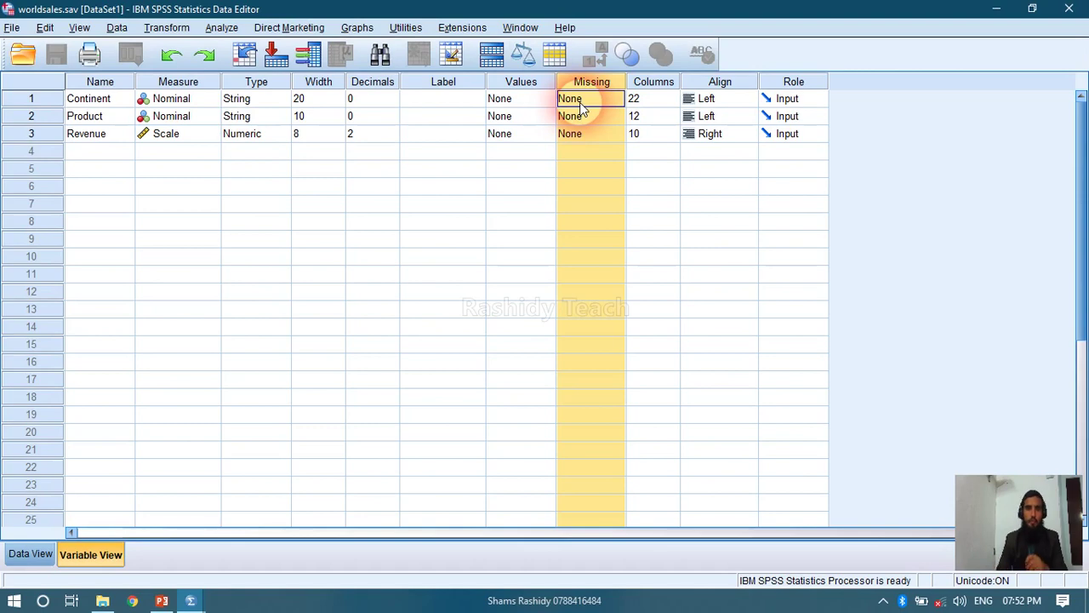
{"action": "left_click", "coordinate": [597, 102]}
{"action": "left_click", "coordinate": [616, 99]}
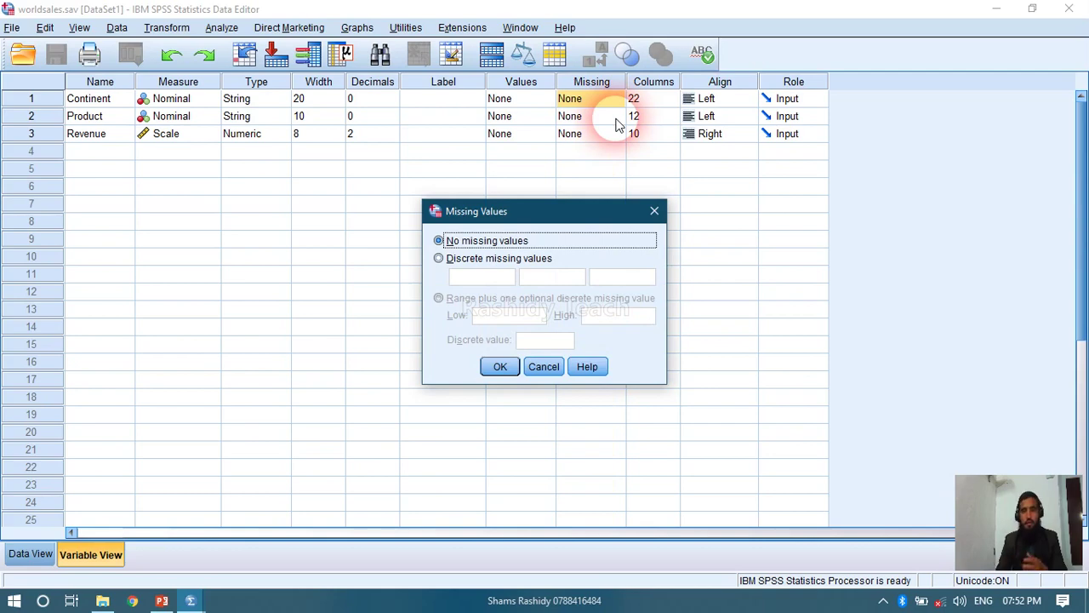
{"action": "left_click", "coordinate": [655, 211]}
Widen the Product column in the Data View to about 83 characters and check its Columns setting in the Variable View
{"action": "left_click", "coordinate": [655, 97]}
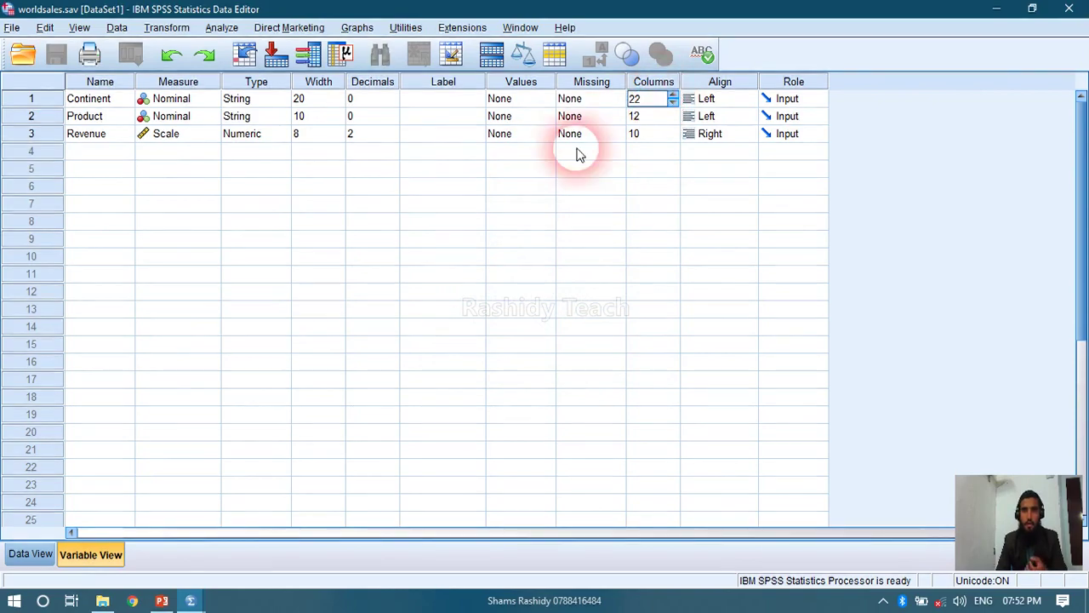
{"action": "left_click", "coordinate": [30, 553]}
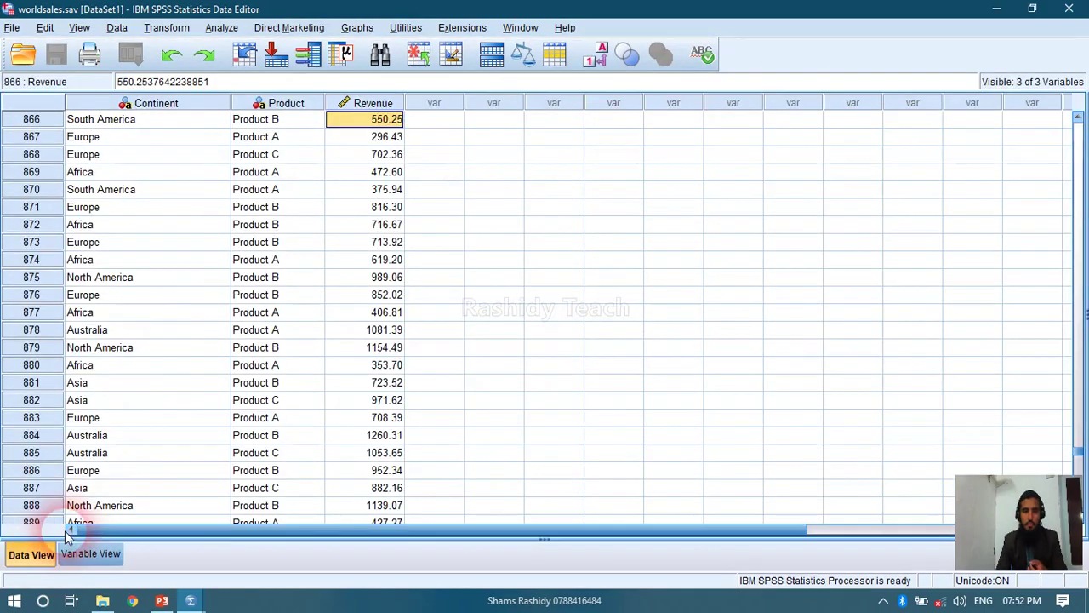
{"action": "left_click", "coordinate": [128, 103]}
{"action": "left_click", "coordinate": [255, 103]}
{"action": "left_click_drag", "start_coordinate": [322, 103], "coordinate": [770, 134]}
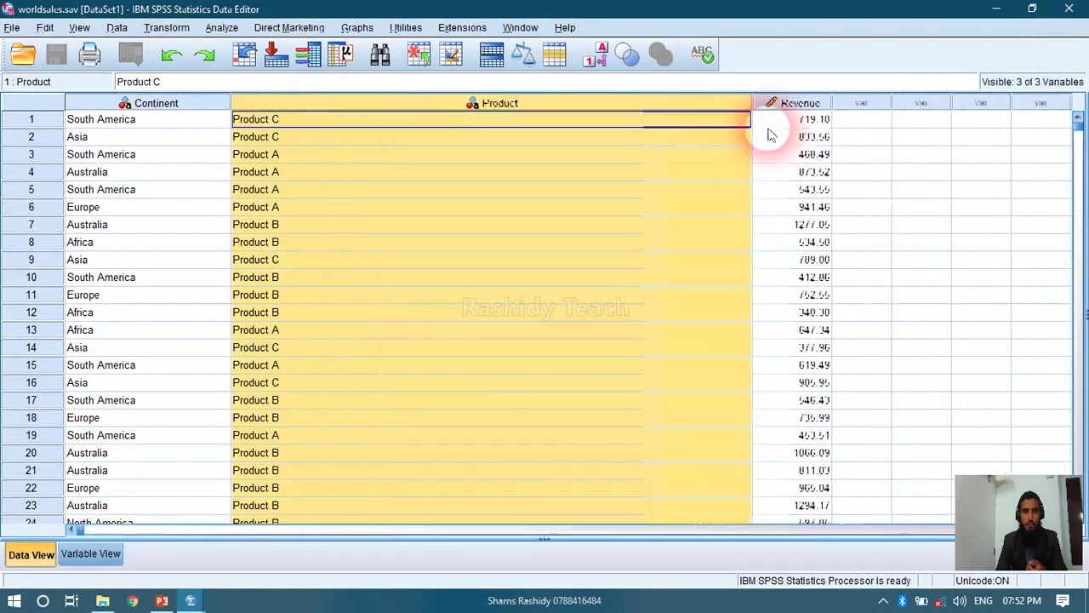
{"action": "left_click", "coordinate": [90, 553]}
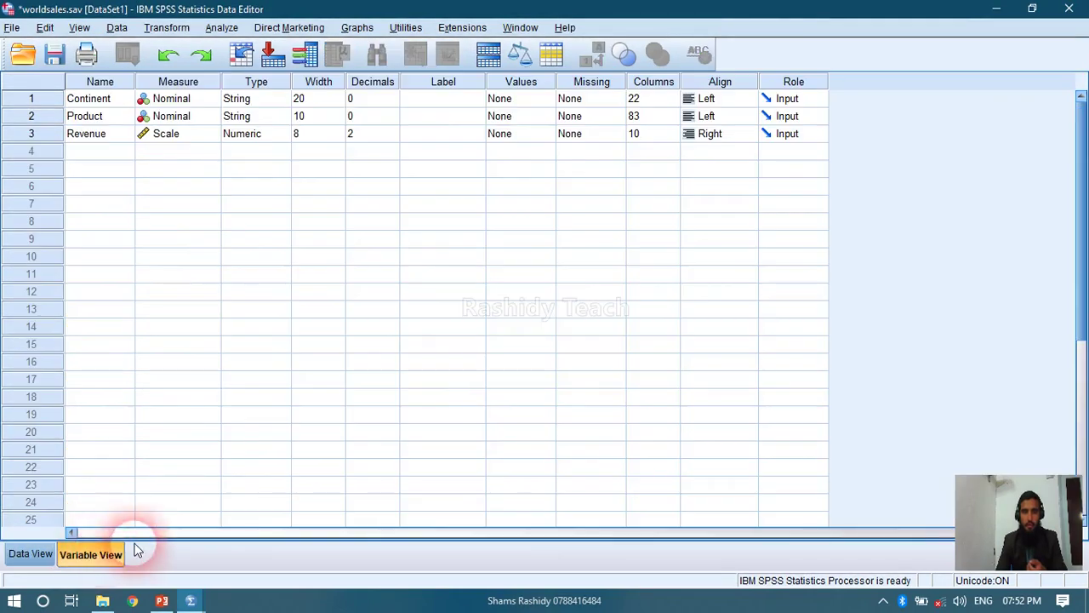
{"action": "left_click", "coordinate": [645, 119]}
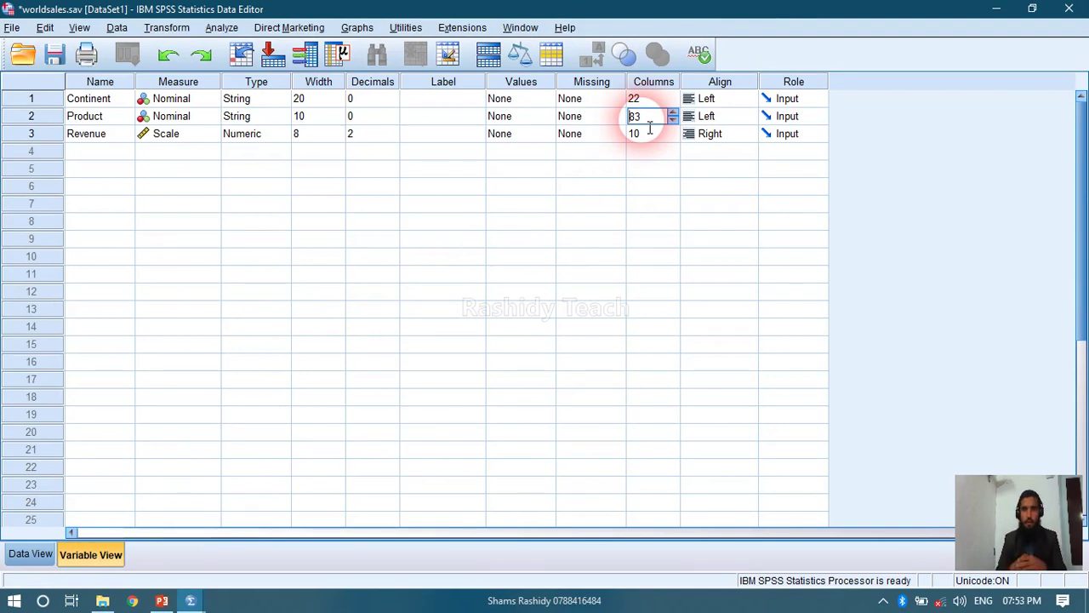
Set the alignment of the Product variable to Center and check its values in the Data View
{"action": "left_click", "coordinate": [725, 116]}
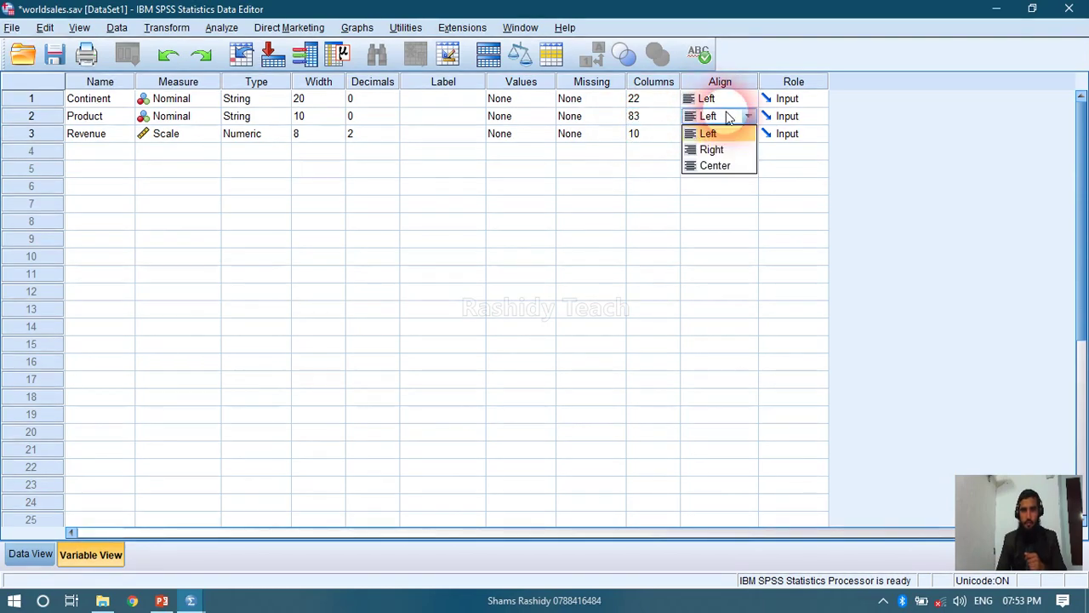
{"action": "left_click", "coordinate": [721, 169]}
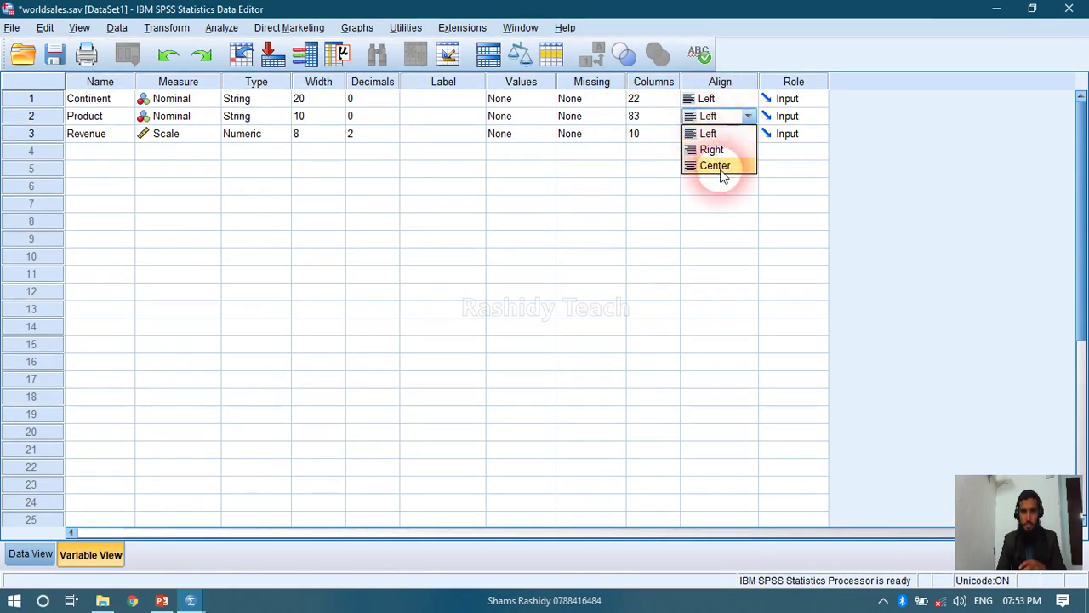
{"action": "left_click", "coordinate": [35, 551]}
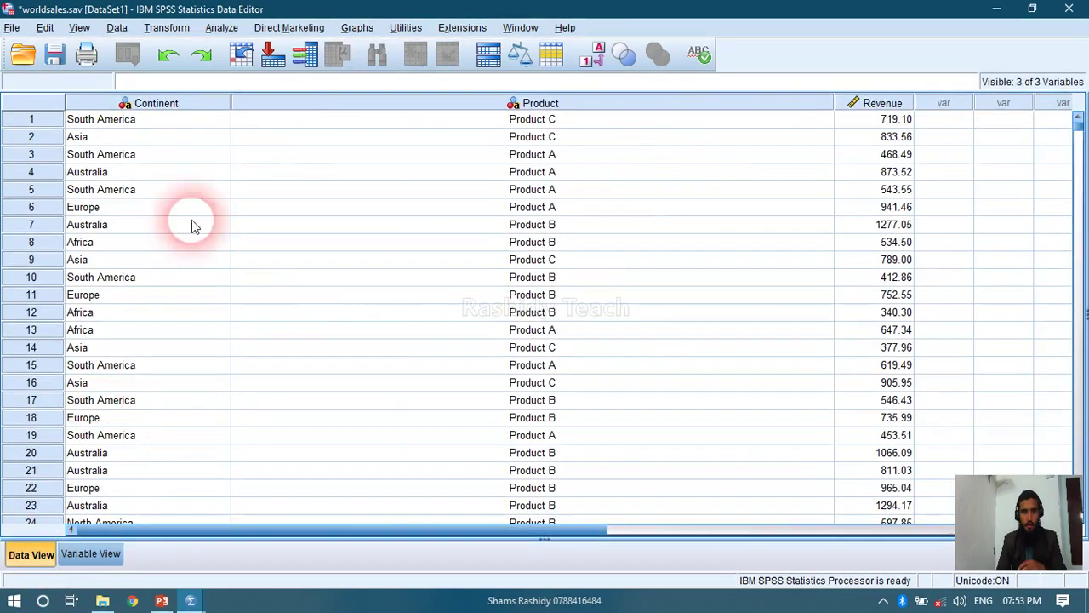
{"action": "left_click", "coordinate": [542, 126]}
In the Variable View, review the role options available for the Continent variable and leave them without changes
{"action": "left_click", "coordinate": [89, 554]}
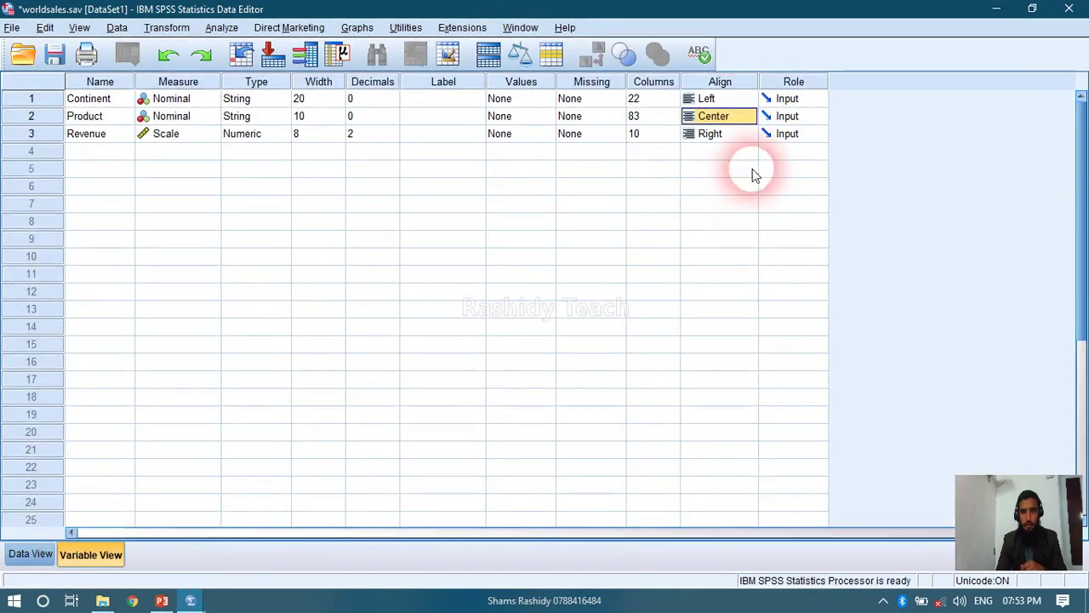
{"action": "left_click", "coordinate": [791, 98]}
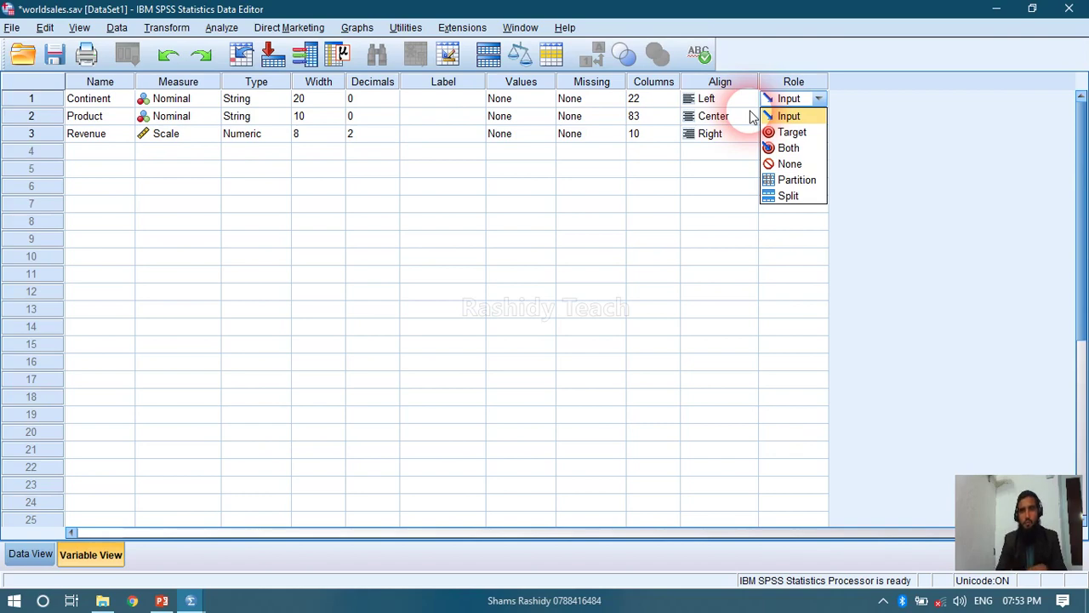
{"action": "left_click", "coordinate": [870, 116]}
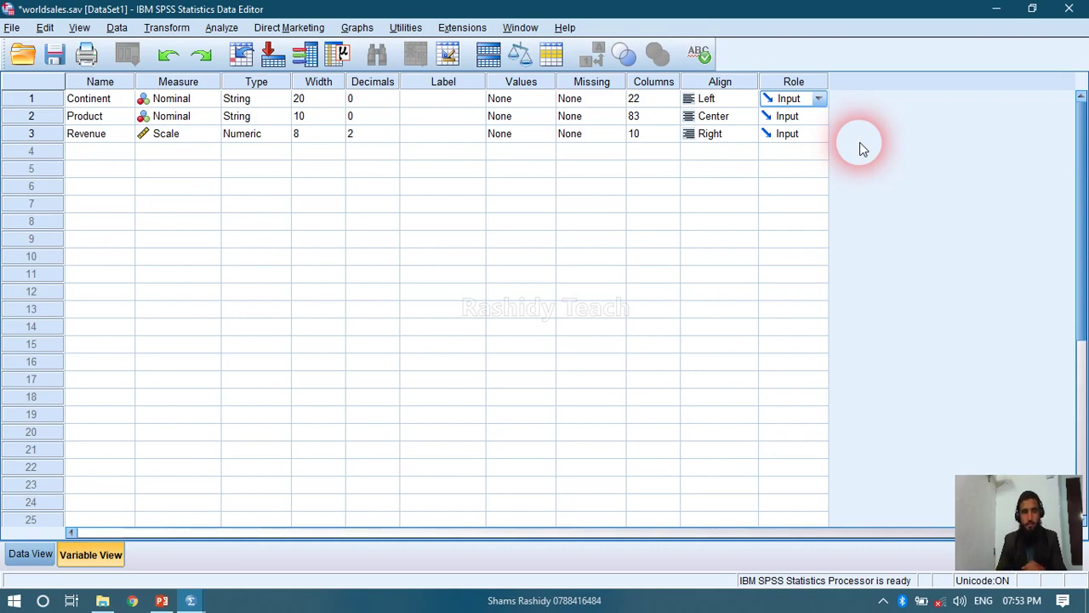
{"action": "left_click", "coordinate": [12, 28]}
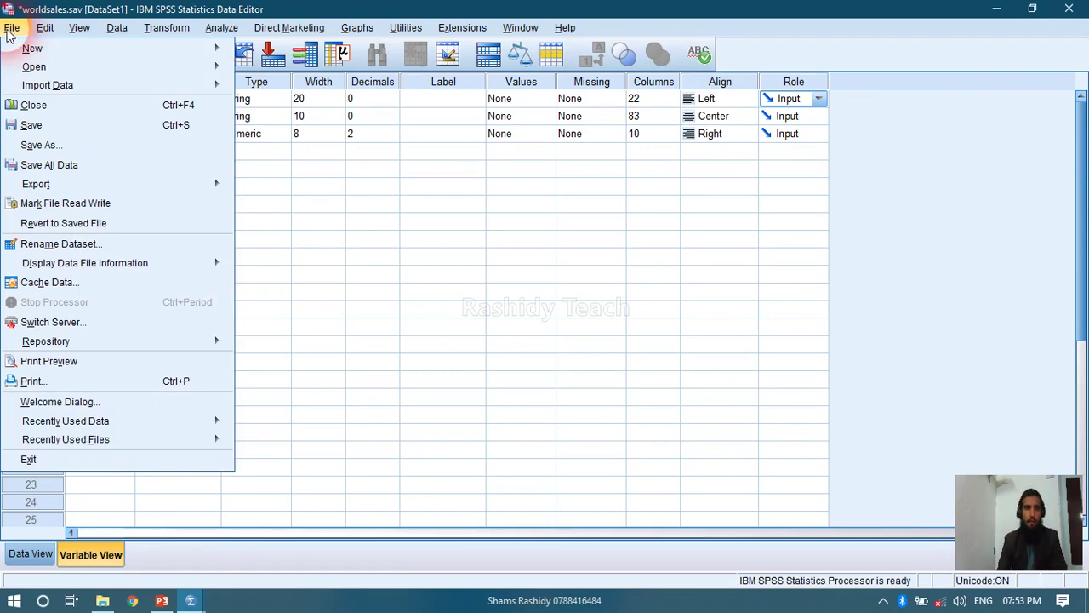
{"action": "mouse_move", "coordinate": [80, 88]}
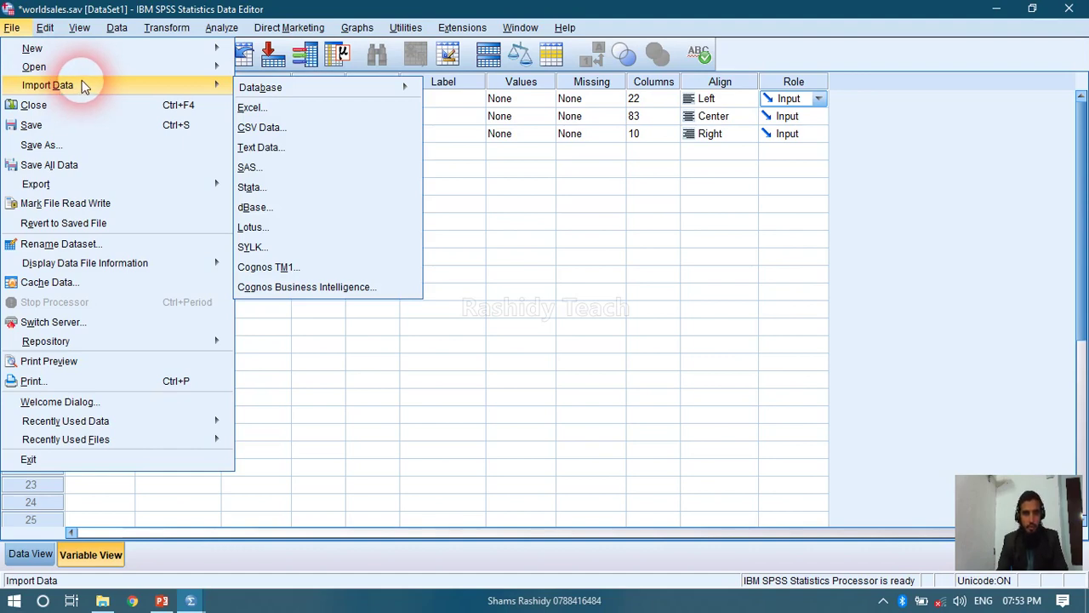
Open the program options and review the available user interface languages without changing the selection
{"action": "left_click", "coordinate": [45, 28]}
{"action": "left_click", "coordinate": [45, 27]}
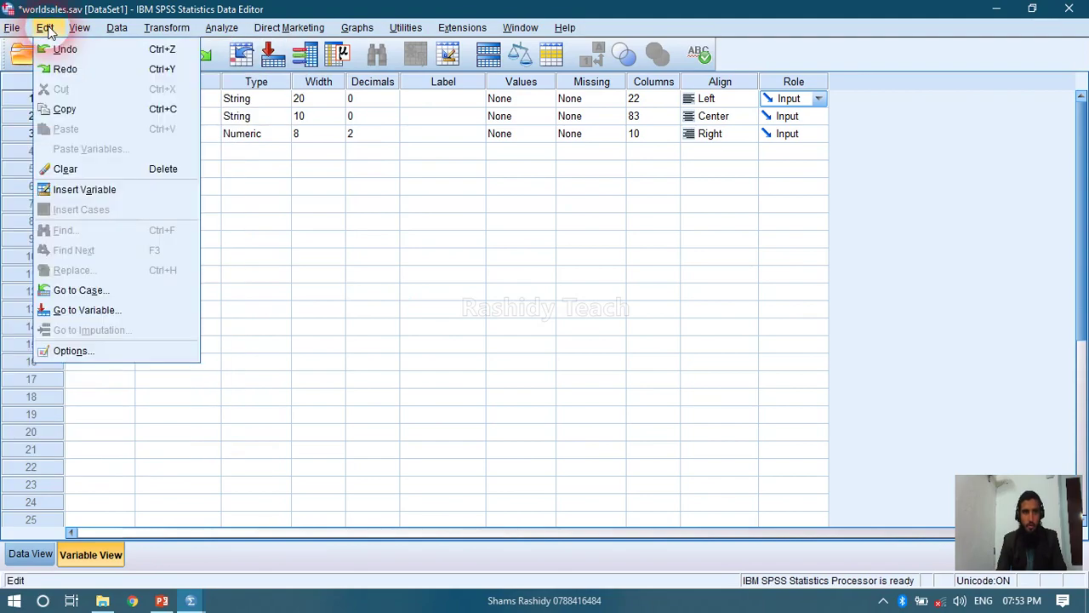
{"action": "left_click", "coordinate": [89, 356]}
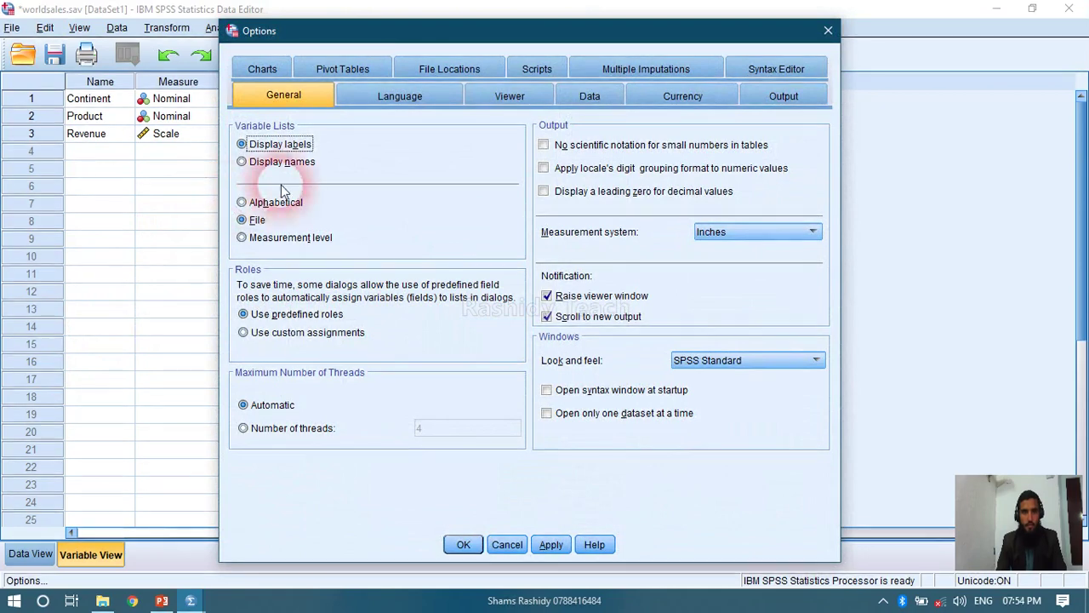
{"action": "left_click", "coordinate": [386, 98]}
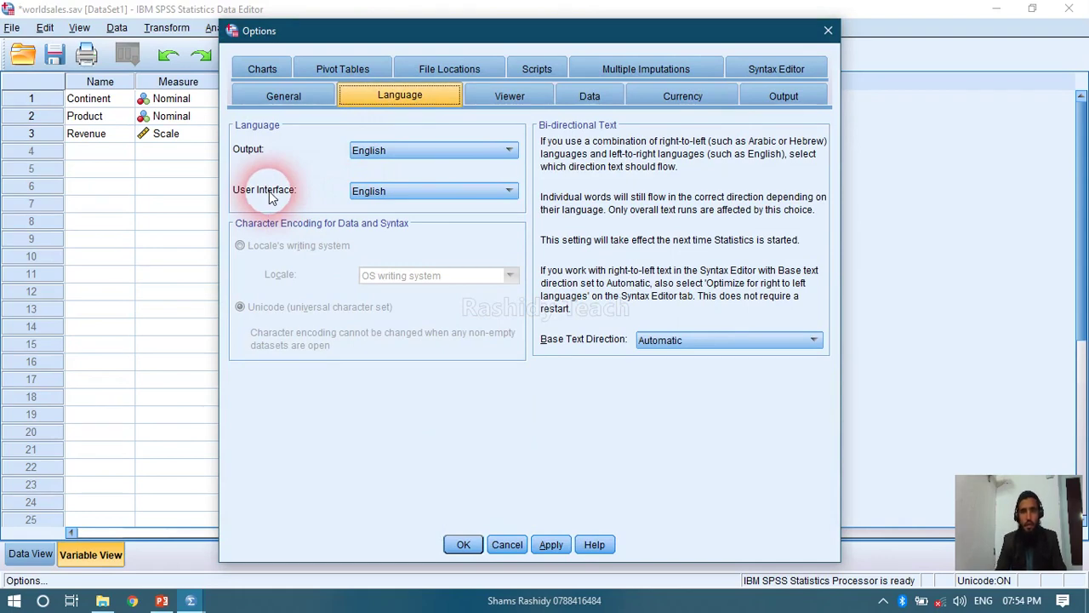
{"action": "left_click", "coordinate": [365, 202]}
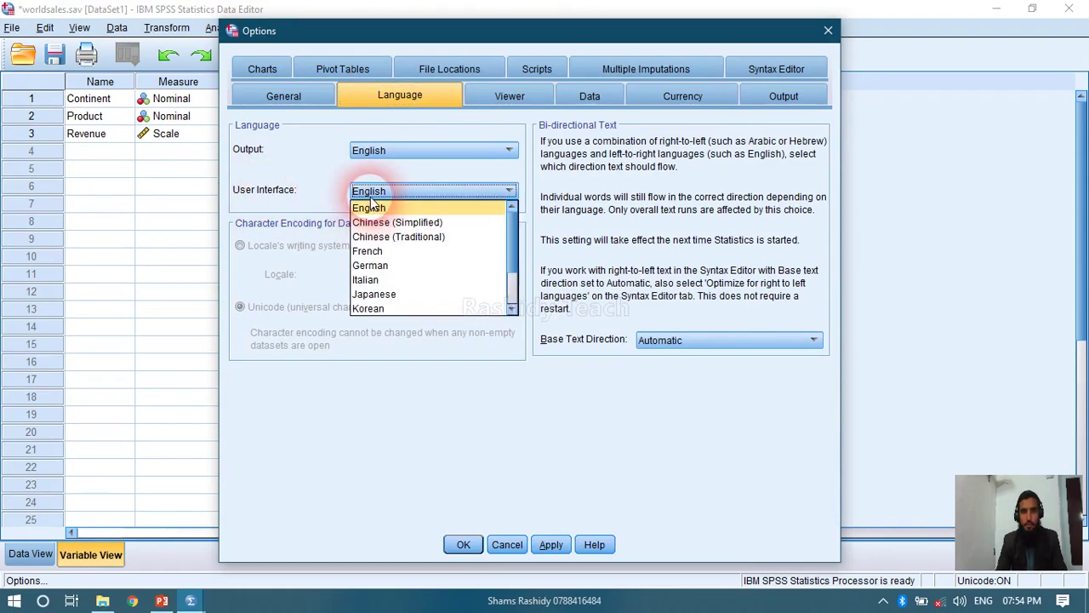
{"action": "left_click", "coordinate": [332, 186]}
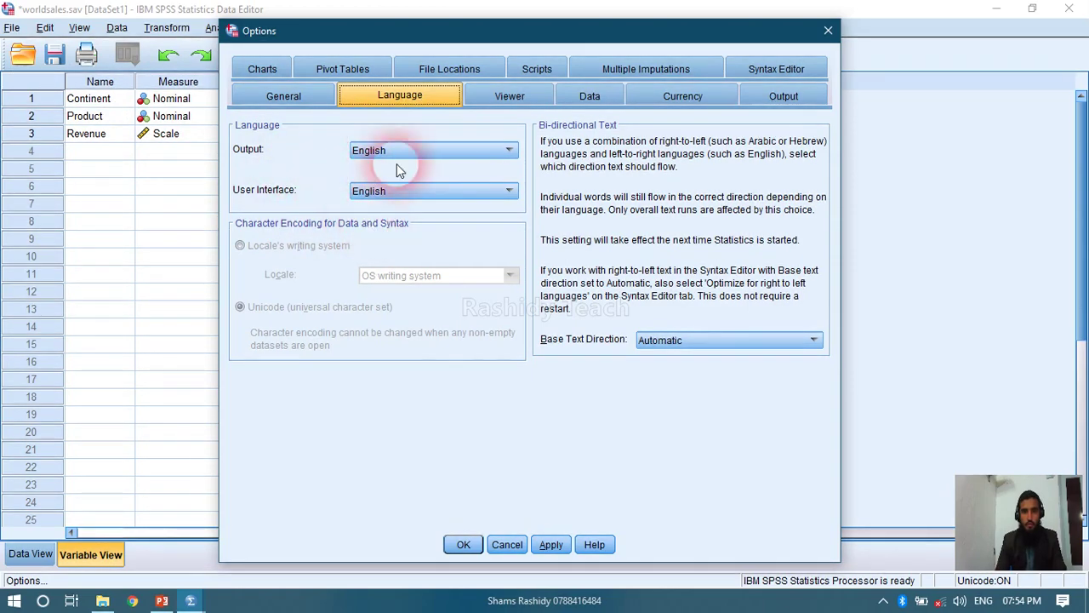
Review the General, Viewer and Data options, including the display width and decimal places for new numeric variables
{"action": "left_click", "coordinate": [281, 96]}
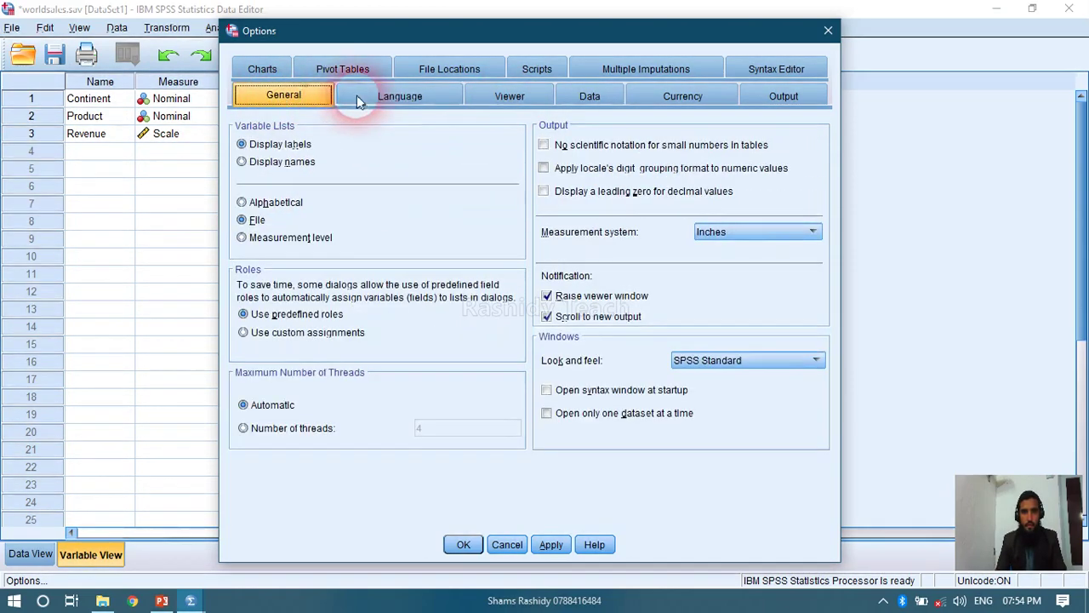
{"action": "left_click", "coordinate": [498, 97]}
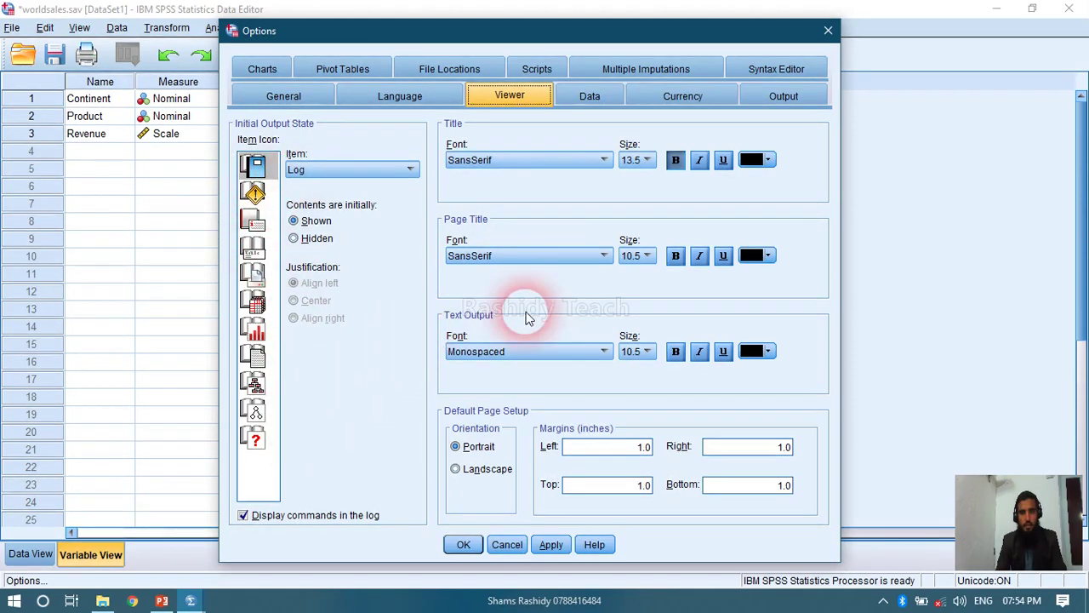
{"action": "left_click", "coordinate": [575, 96]}
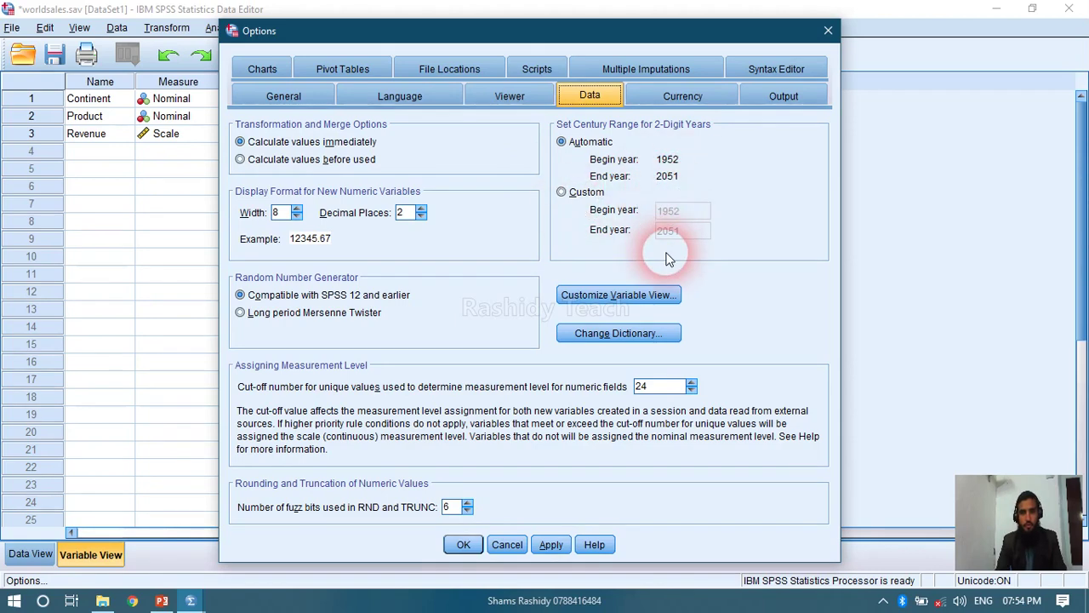
{"action": "left_click", "coordinate": [270, 214]}
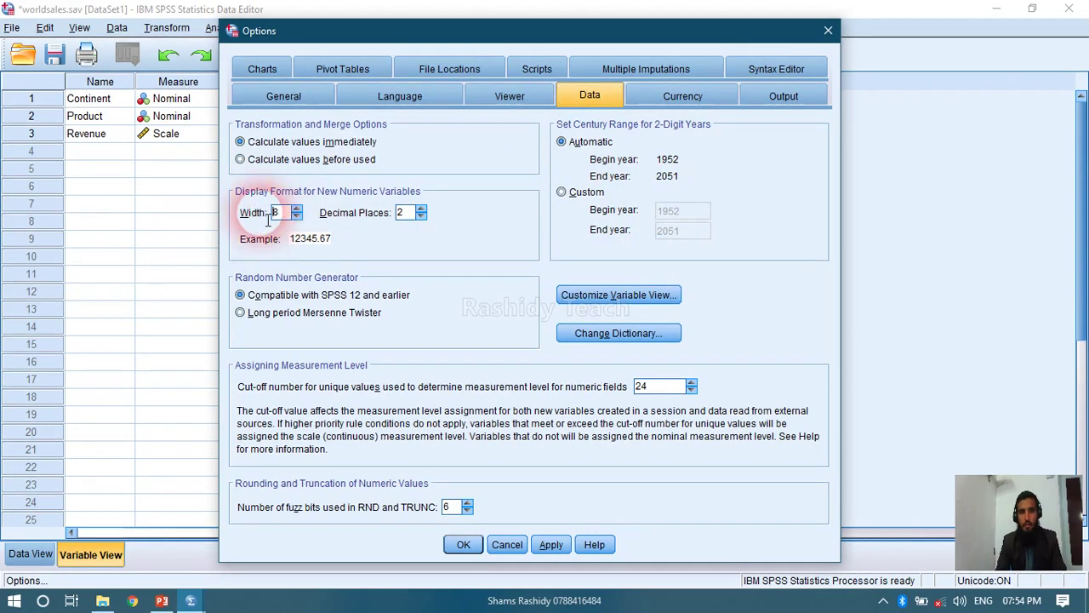
{"action": "left_click", "coordinate": [408, 215]}
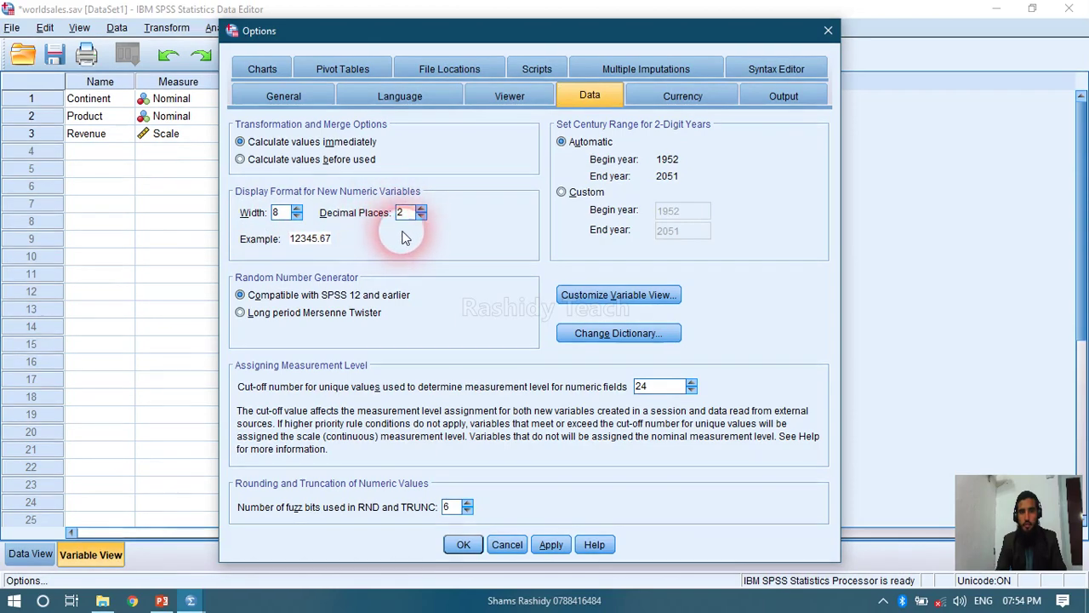
{"action": "left_click", "coordinate": [405, 238]}
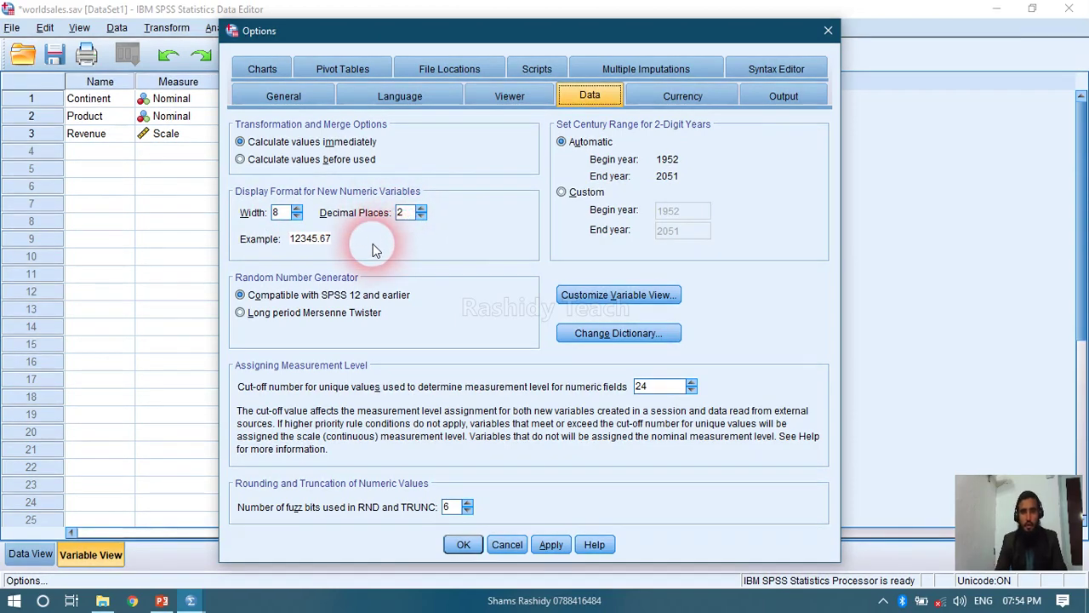
Review the list of Variable View attributes that can be customized, and close the options without changes
{"action": "left_click", "coordinate": [601, 302]}
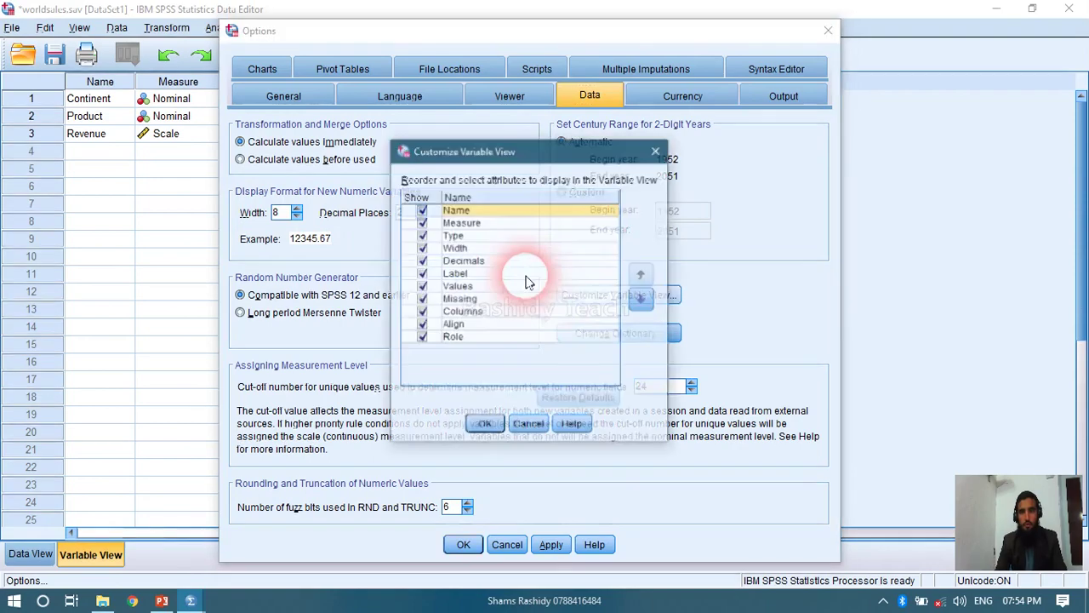
{"action": "left_click", "coordinate": [656, 152]}
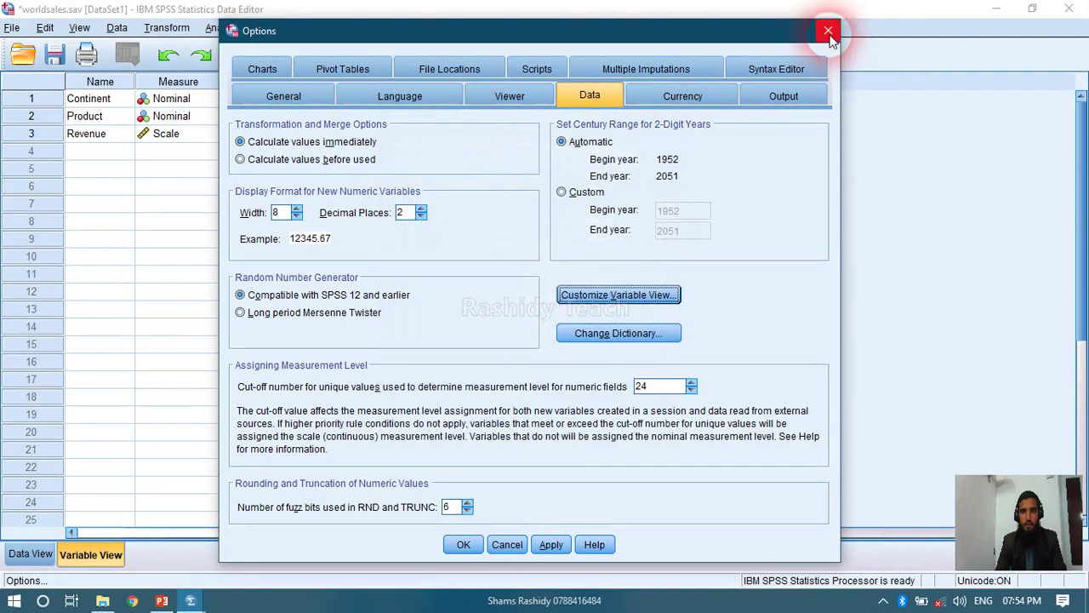
{"action": "left_click", "coordinate": [828, 30]}
Move the Type column of the Variable View in front of the Measure column
{"action": "left_click", "coordinate": [100, 81]}
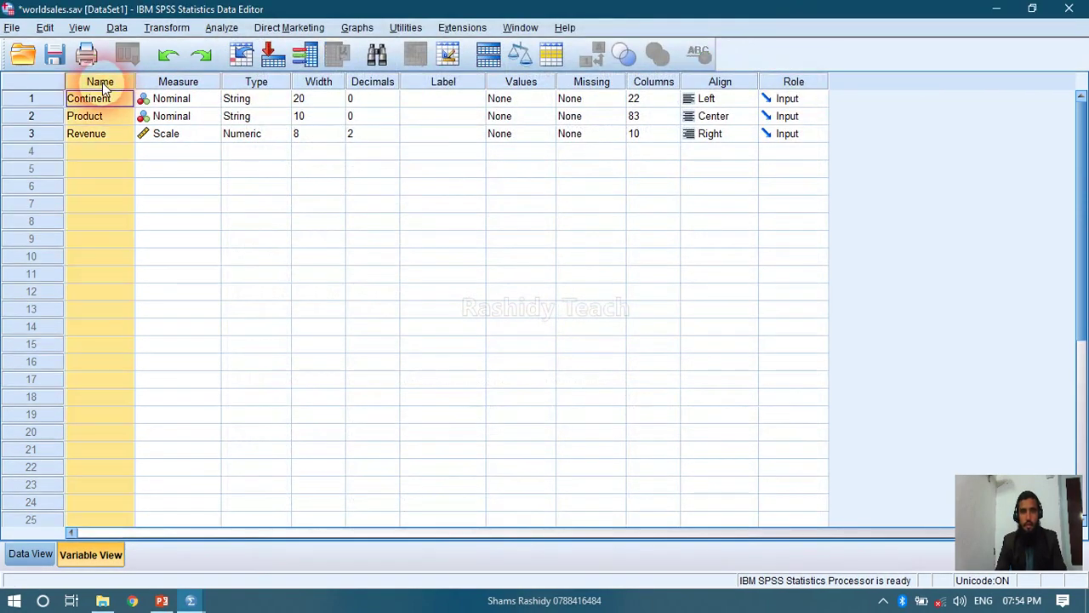
{"action": "left_click", "coordinate": [193, 82]}
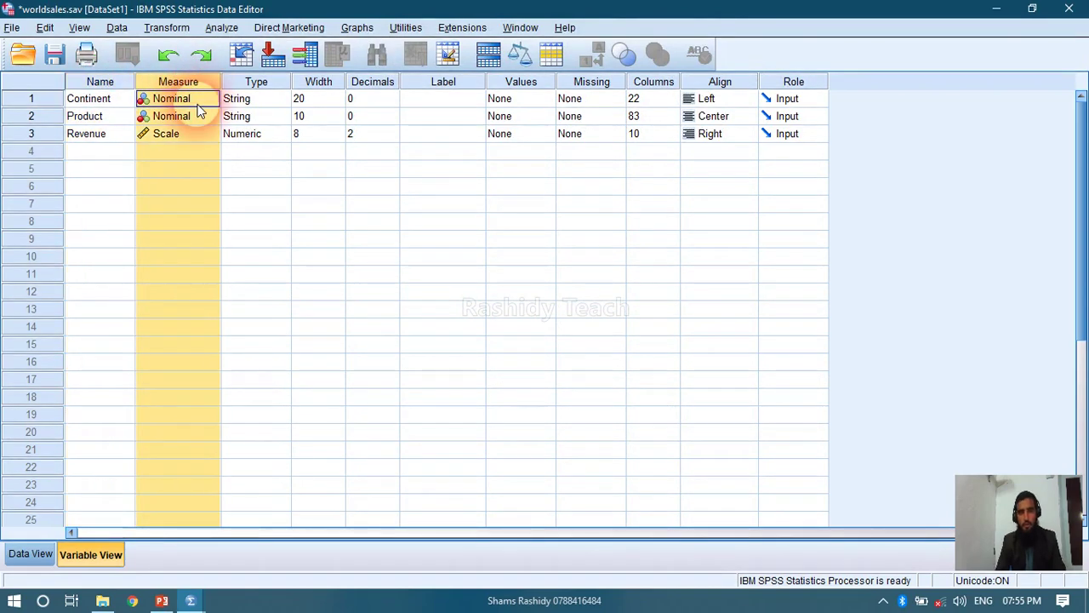
{"action": "left_click", "coordinate": [255, 86]}
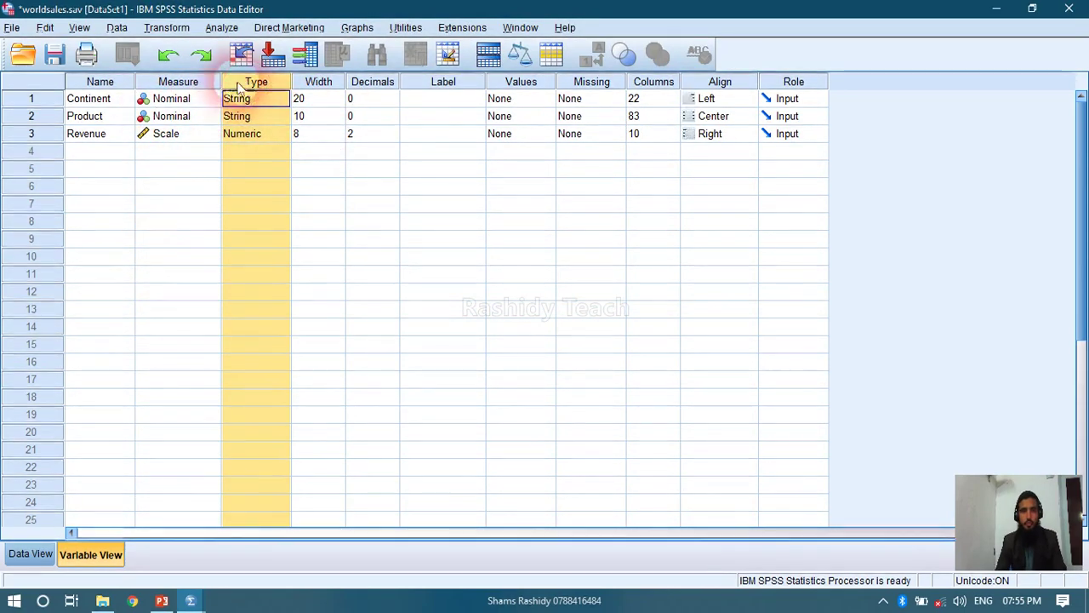
{"action": "left_click_drag", "start_coordinate": [243, 86], "coordinate": [170, 80]}
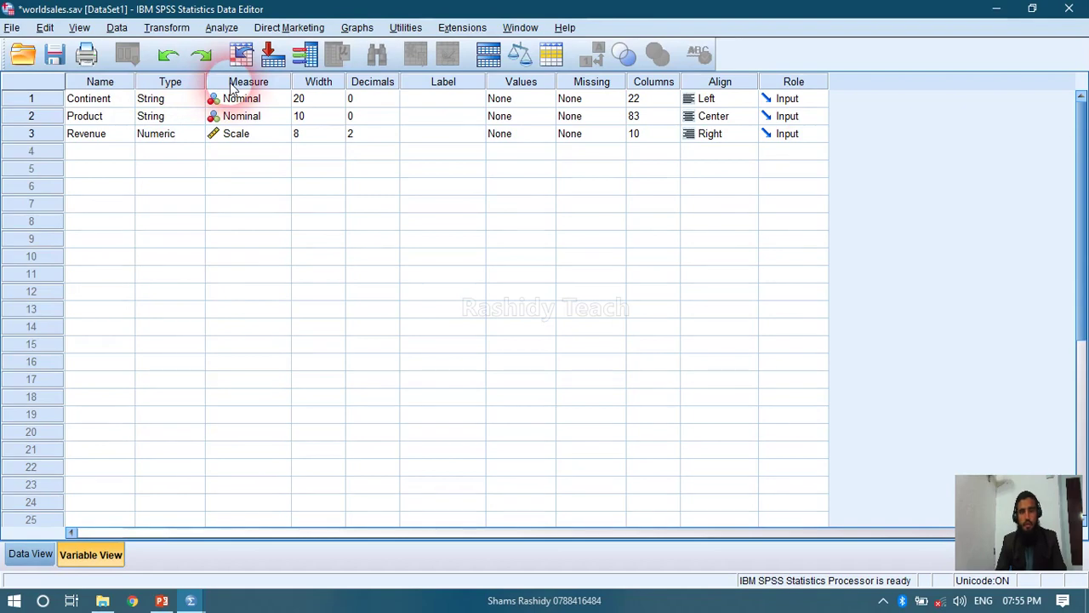
{"action": "left_click", "coordinate": [172, 84]}
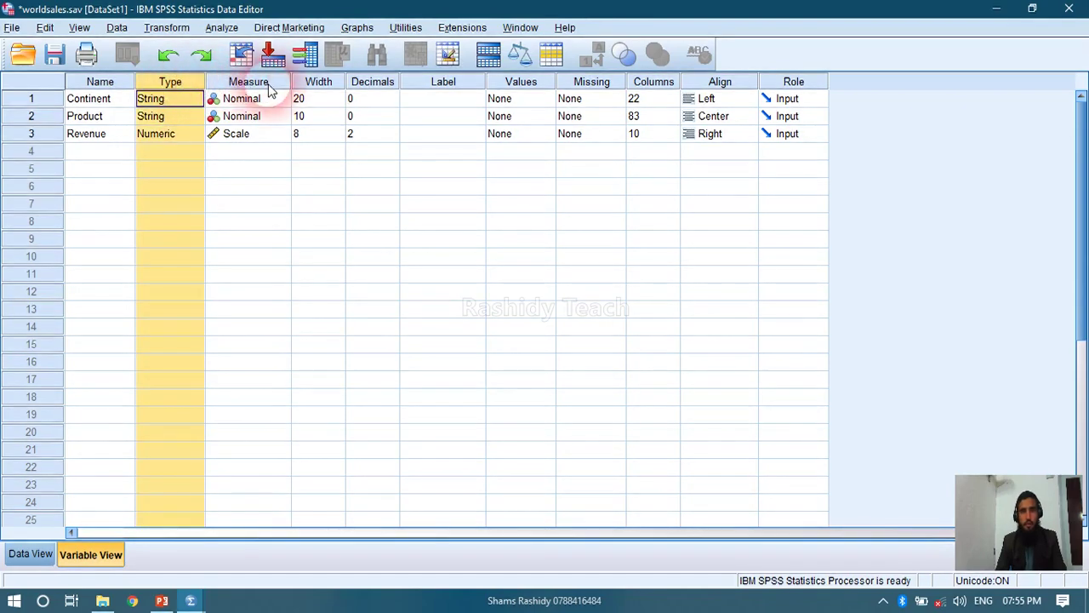
Open the Variable View customization in the Data options and move the Role attribute up to just above Missing
{"action": "left_click", "coordinate": [45, 27]}
{"action": "left_click", "coordinate": [76, 351]}
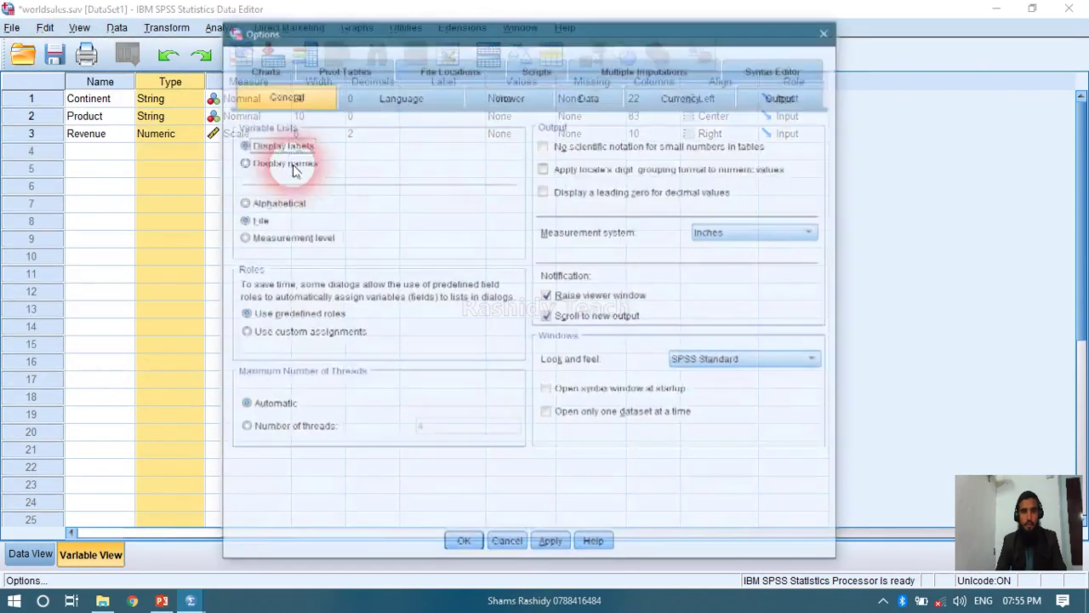
{"action": "left_click", "coordinate": [507, 97]}
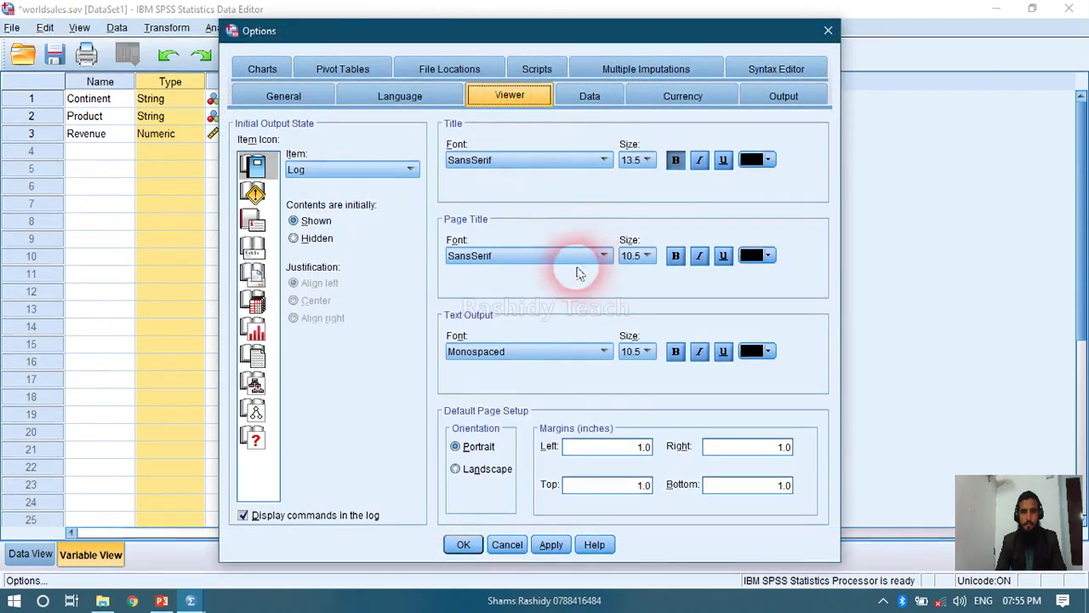
{"action": "left_click", "coordinate": [585, 99]}
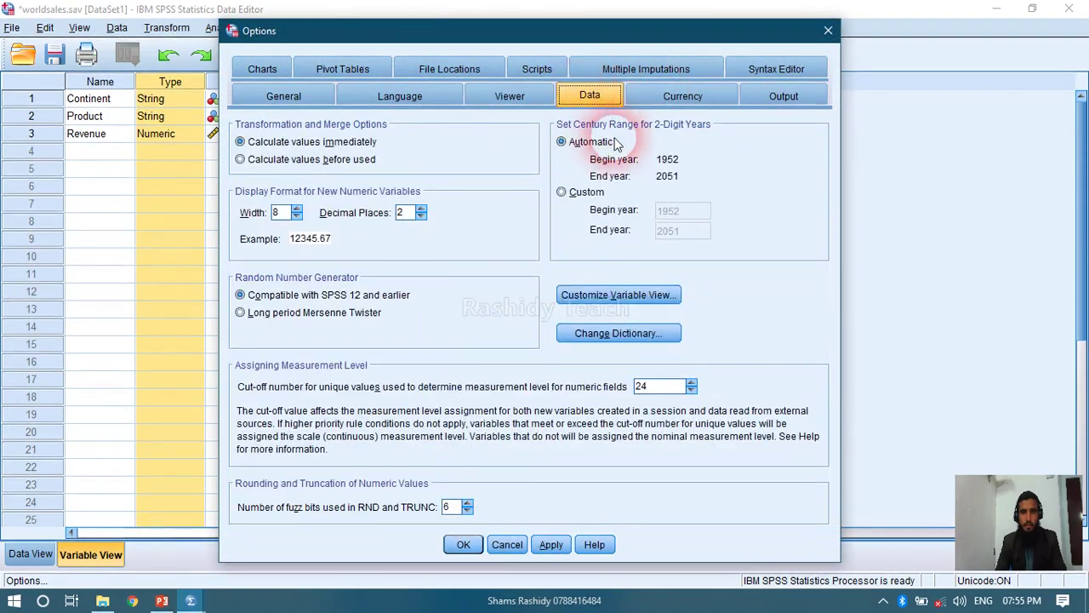
{"action": "left_click", "coordinate": [602, 296]}
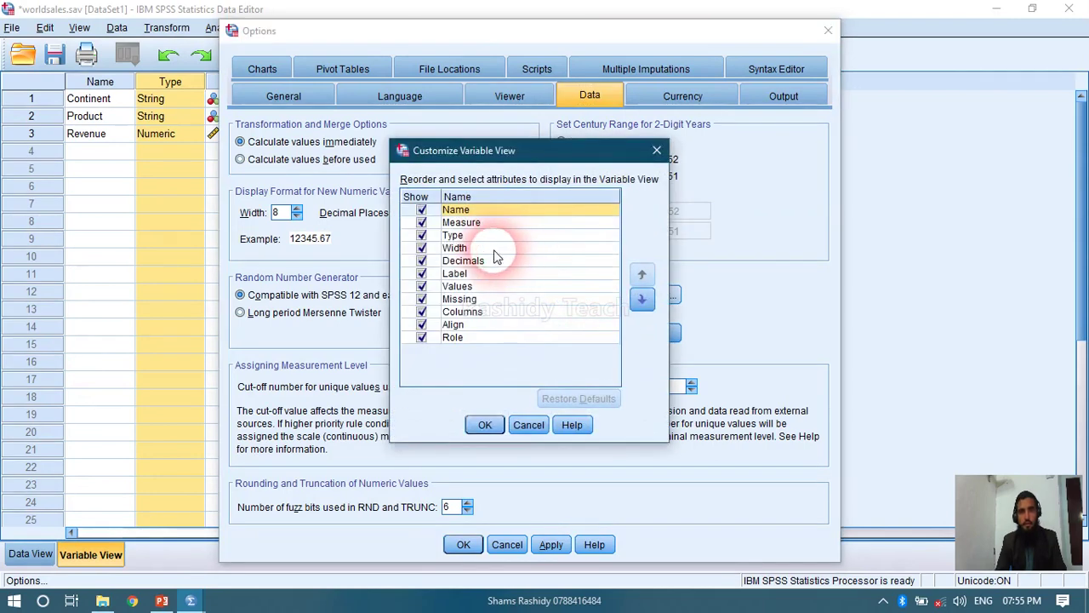
{"action": "left_click", "coordinate": [460, 337]}
{"action": "left_click", "coordinate": [644, 274]}
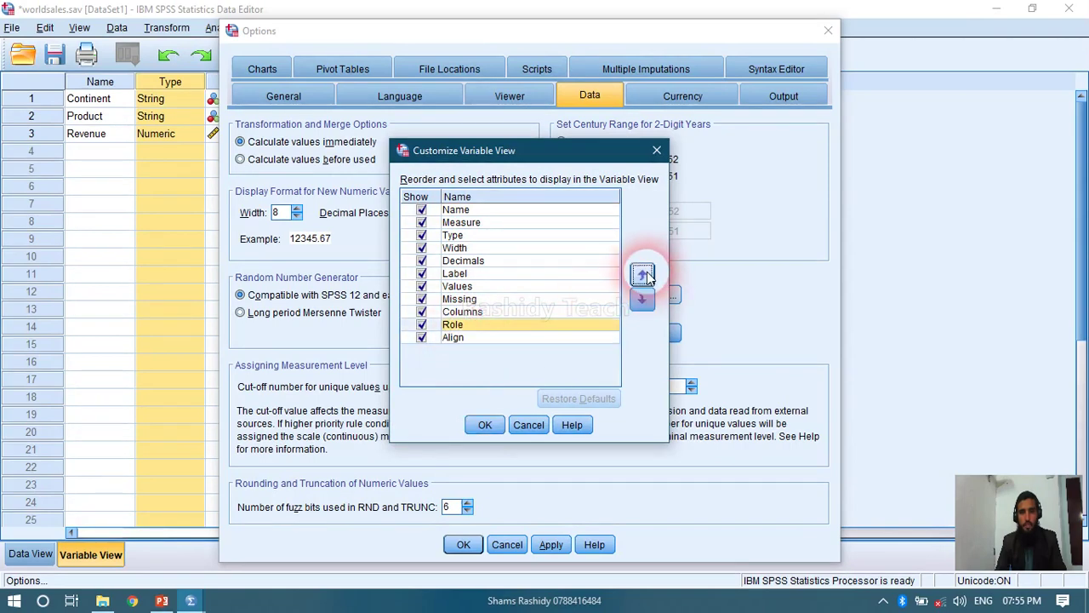
{"action": "left_click", "coordinate": [644, 274]}
{"action": "left_click", "coordinate": [644, 274]}
Move the Label attribute up to directly below Name and confirm the new attribute order and the options
{"action": "left_click", "coordinate": [502, 273]}
{"action": "left_click", "coordinate": [642, 274]}
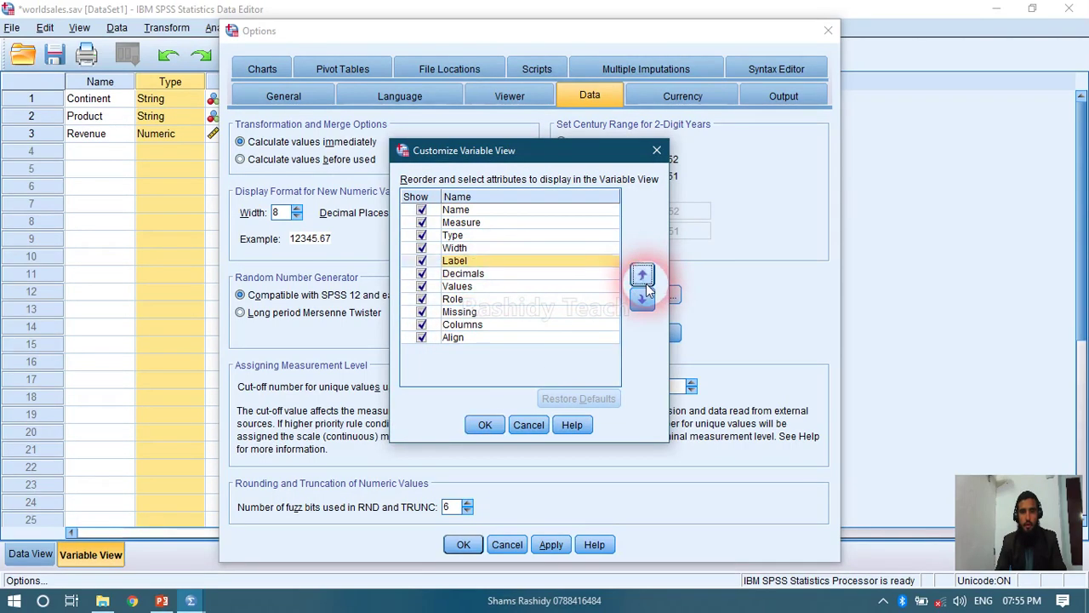
{"action": "left_click", "coordinate": [643, 276]}
{"action": "left_click", "coordinate": [643, 275]}
{"action": "left_click", "coordinate": [643, 276]}
{"action": "left_click", "coordinate": [484, 424]}
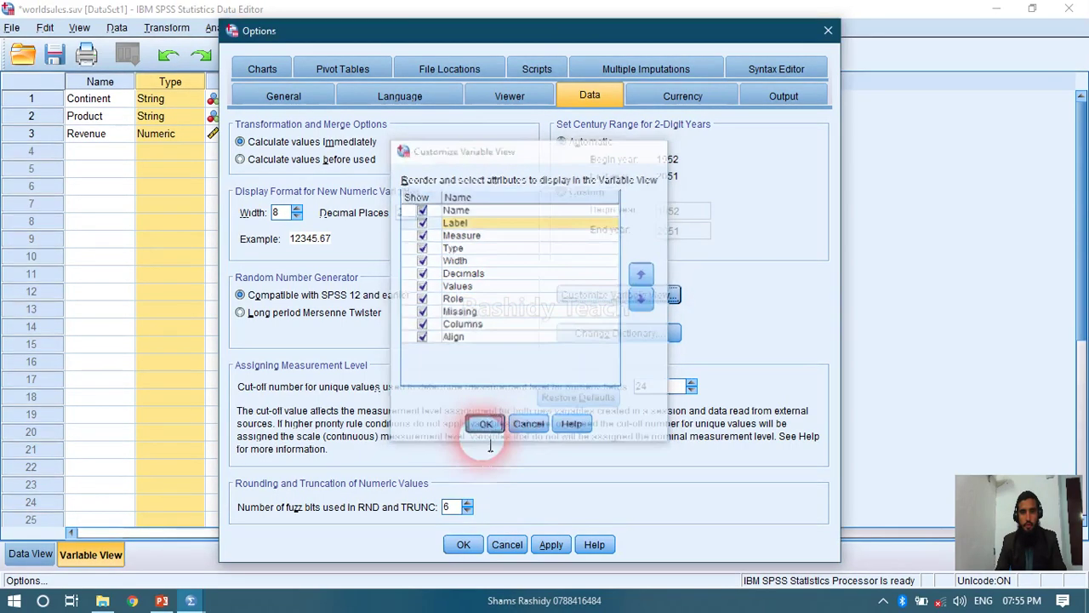
{"action": "left_click", "coordinate": [463, 544]}
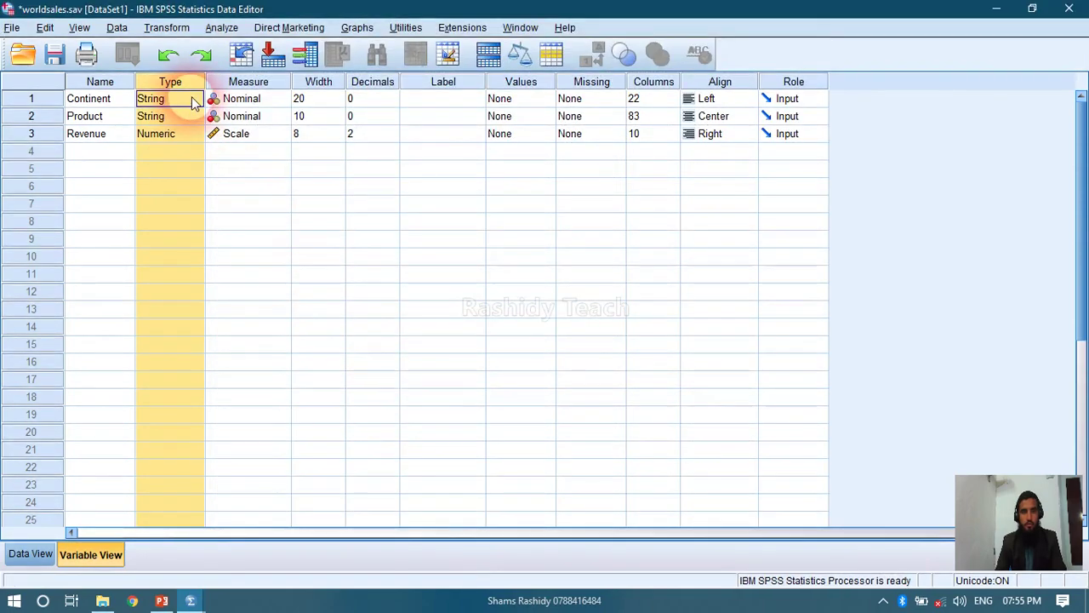
Review the attribute order in the Variable View customization of the Data options, and confirm it without changes
{"action": "left_click", "coordinate": [44, 27]}
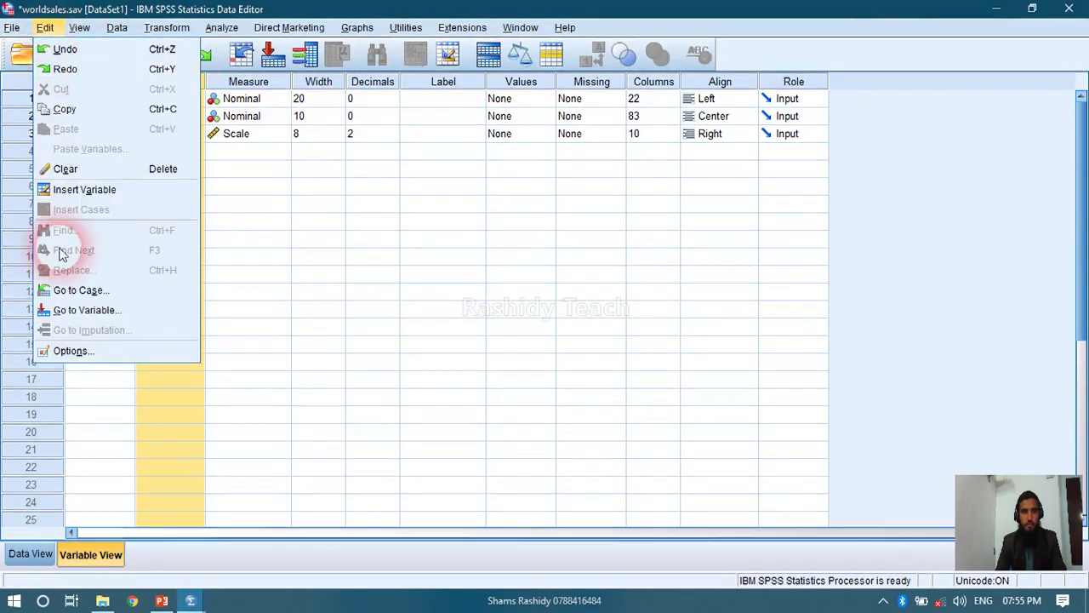
{"action": "left_click", "coordinate": [70, 351]}
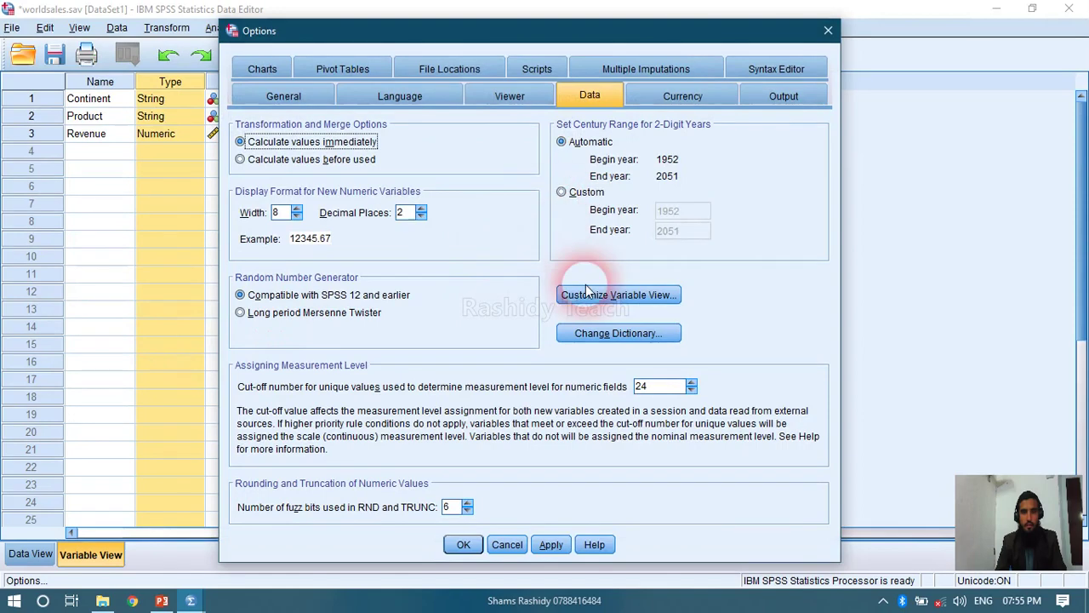
{"action": "left_click", "coordinate": [586, 291]}
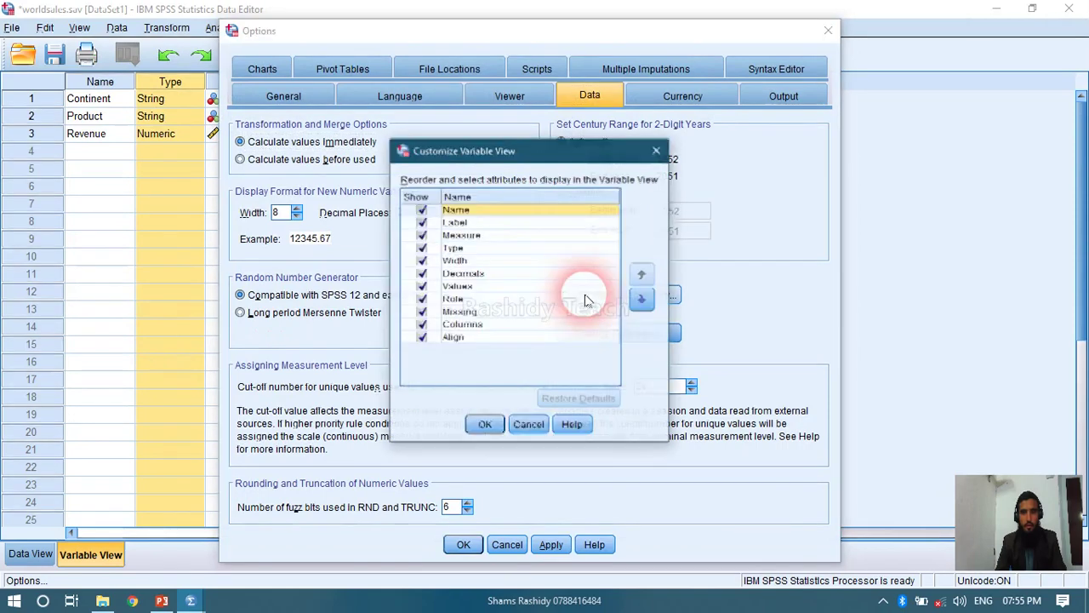
{"action": "left_click", "coordinate": [466, 222]}
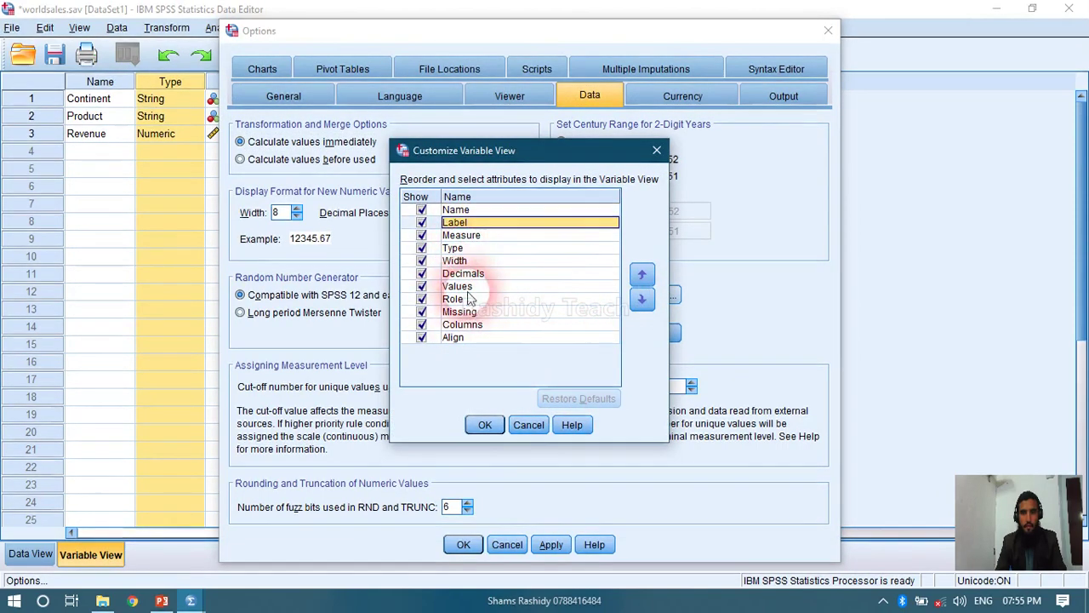
{"action": "left_click", "coordinate": [482, 424]}
{"action": "left_click", "coordinate": [464, 545]}
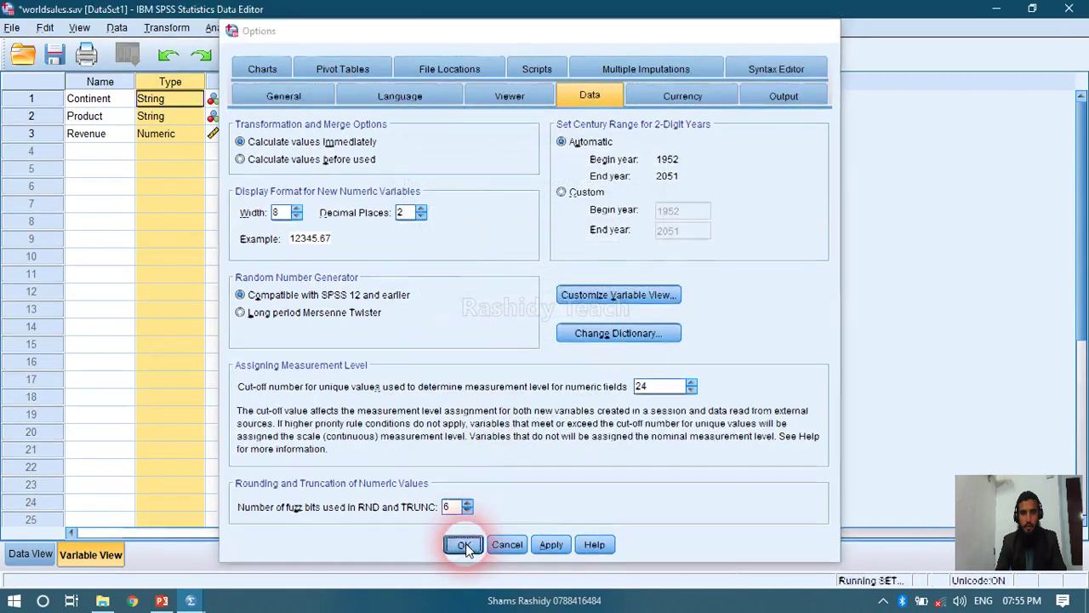
Check the column layout in the Variable View, switching briefly to the Data View and back
{"action": "left_click", "coordinate": [247, 223]}
{"action": "right_click", "coordinate": [266, 185]}
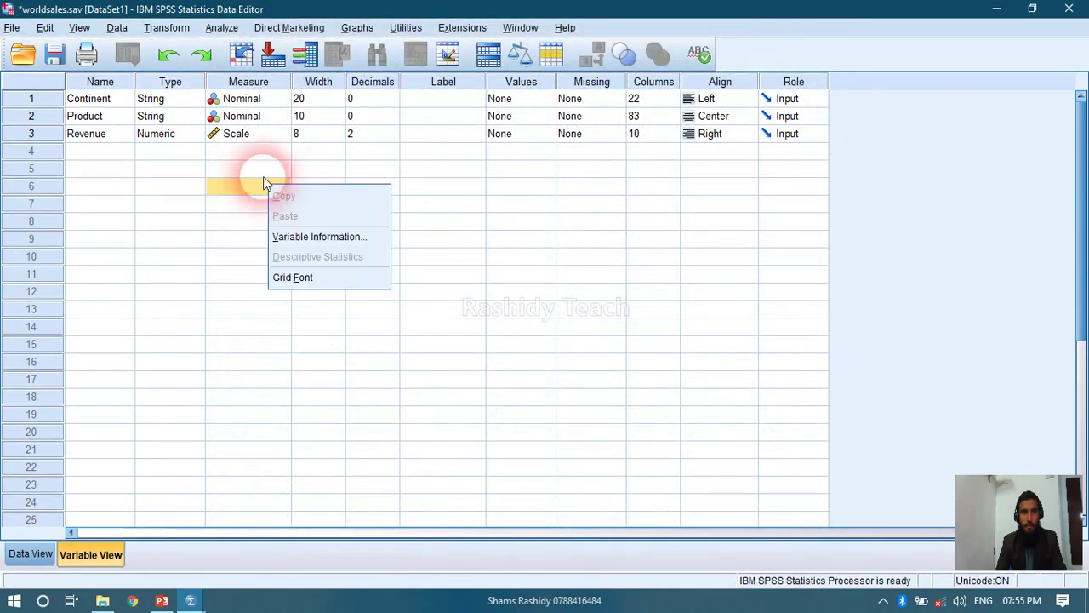
{"action": "left_click", "coordinate": [17, 554]}
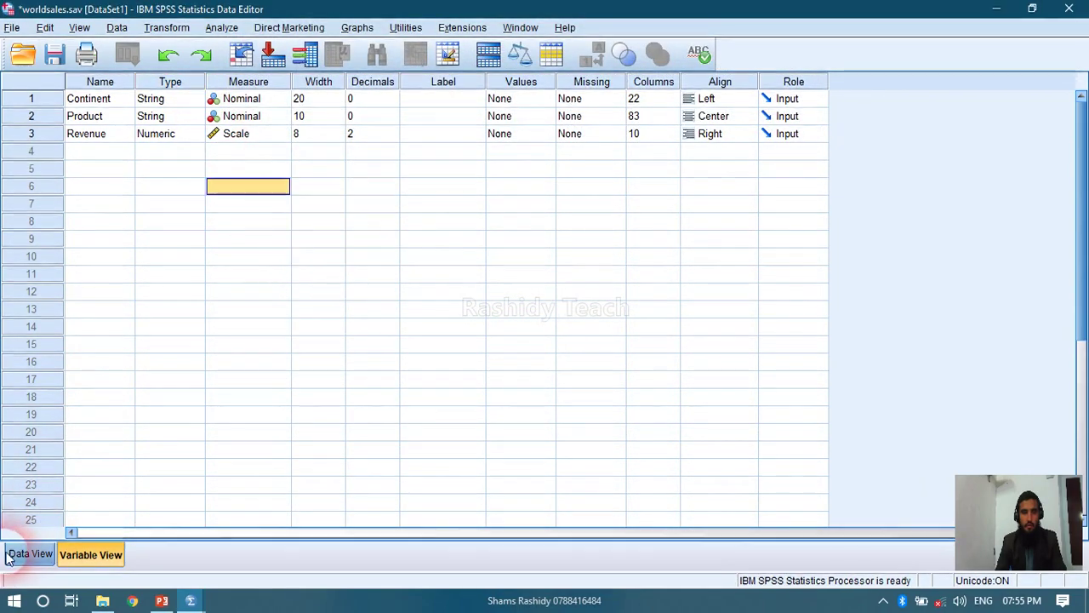
{"action": "left_click", "coordinate": [29, 553]}
{"action": "left_click", "coordinate": [76, 557]}
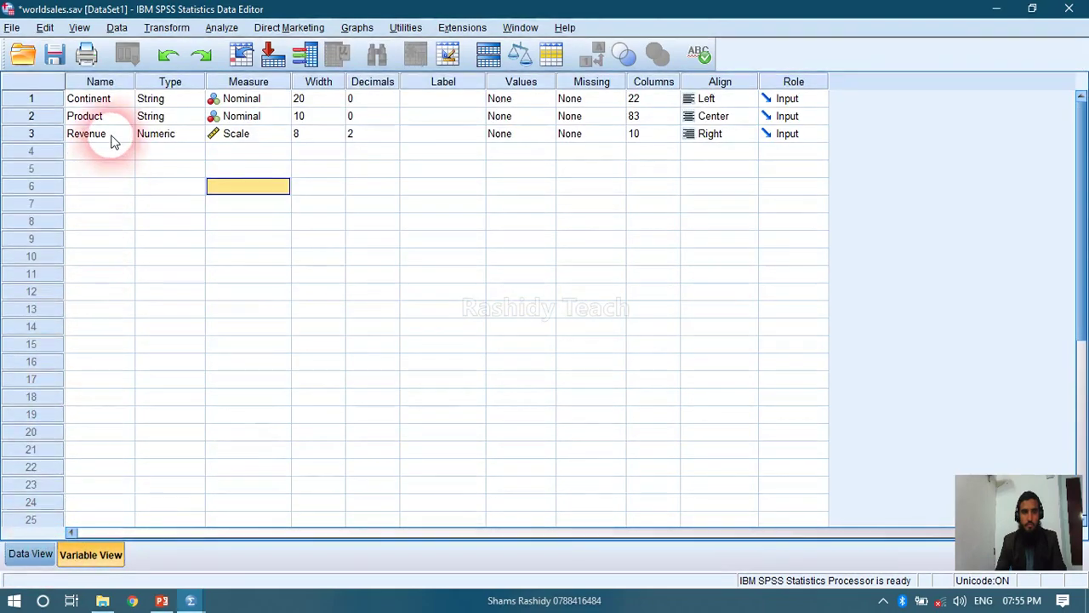
Move the Type attribute up to directly below Name in the Variable View customization, and confirm the options
{"action": "left_click", "coordinate": [48, 31]}
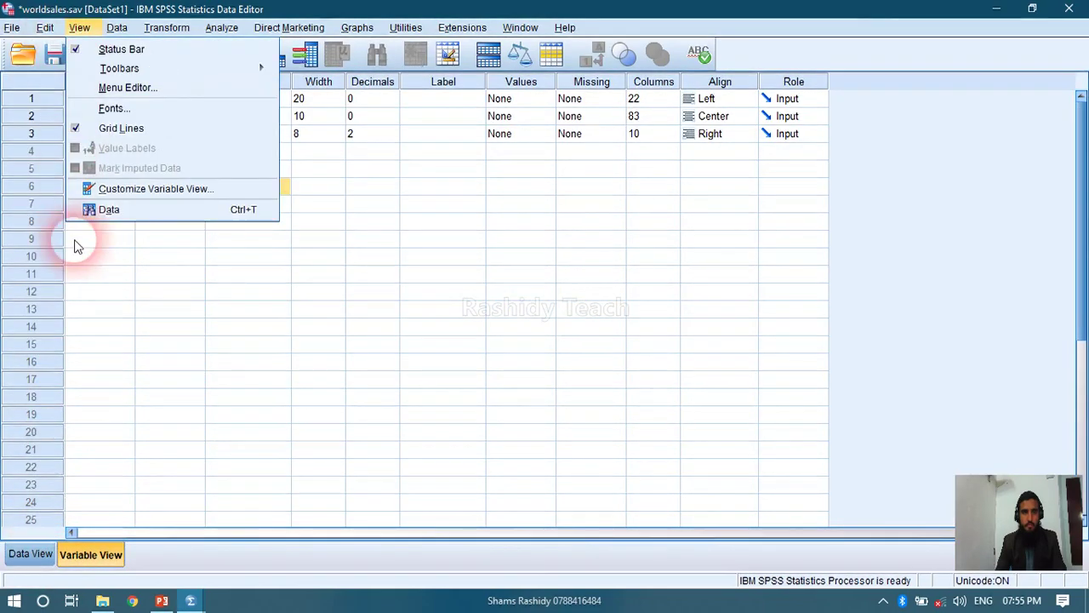
{"action": "left_click", "coordinate": [47, 31]}
{"action": "left_click", "coordinate": [47, 31]}
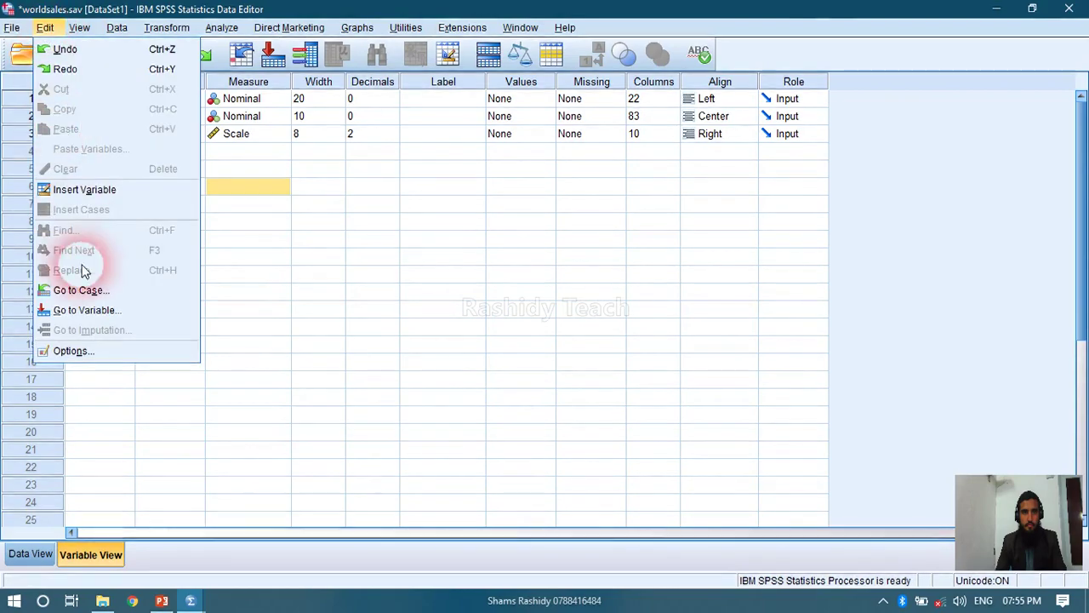
{"action": "left_click", "coordinate": [85, 350]}
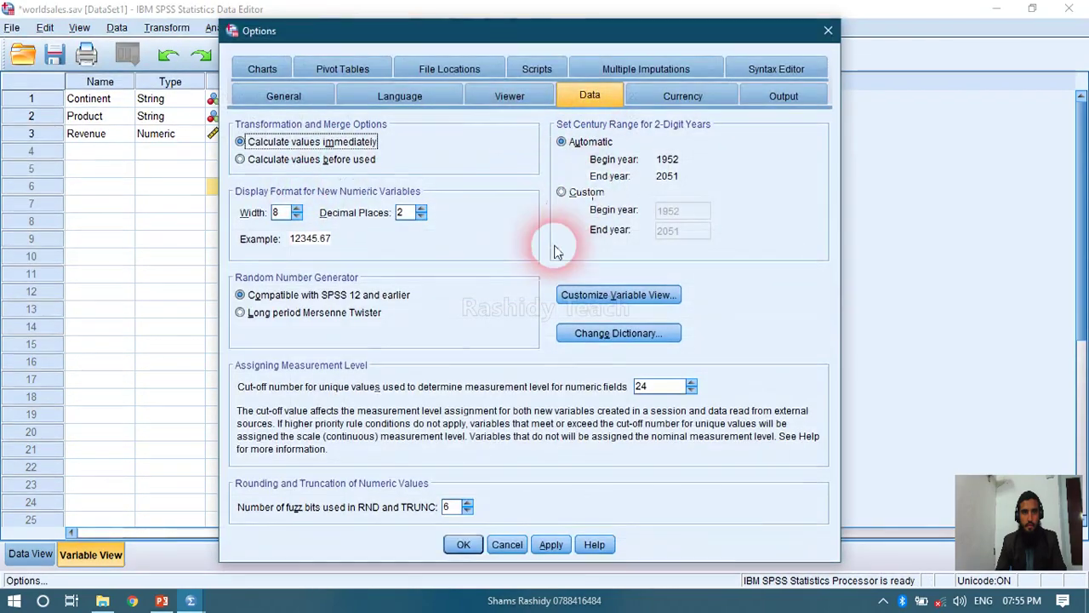
{"action": "left_click", "coordinate": [567, 294]}
{"action": "left_click", "coordinate": [472, 224]}
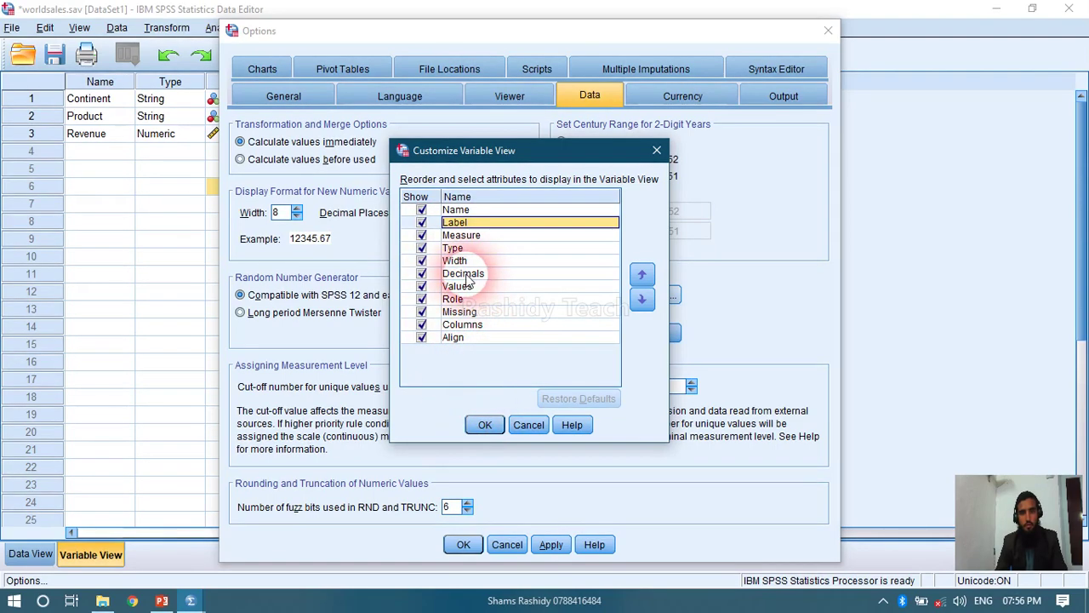
{"action": "left_click", "coordinate": [460, 248]}
{"action": "left_click", "coordinate": [641, 274]}
{"action": "left_click", "coordinate": [642, 274]}
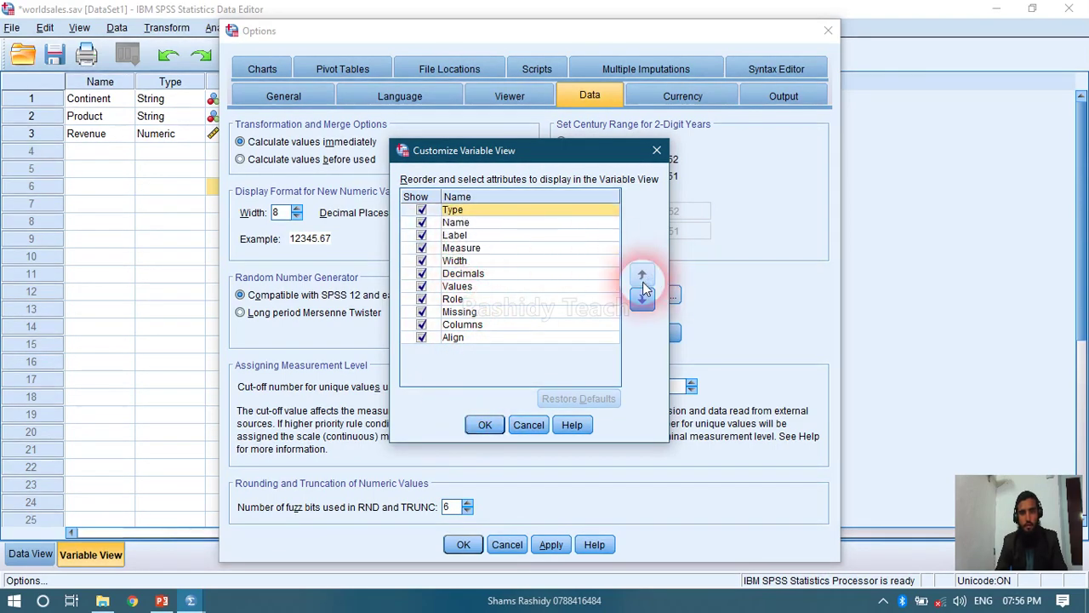
{"action": "left_click", "coordinate": [642, 299]}
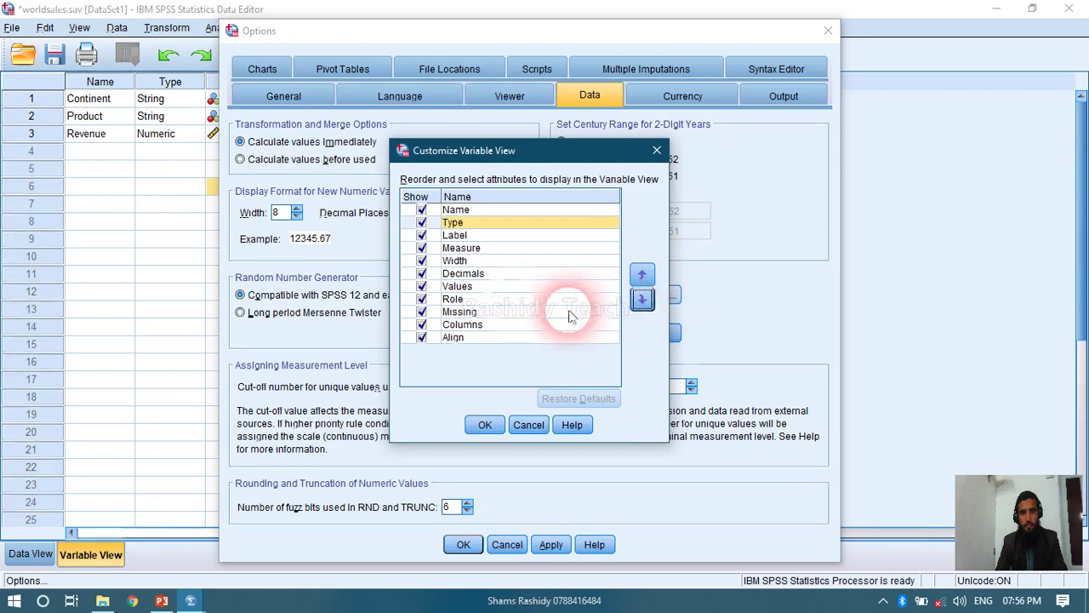
{"action": "left_click", "coordinate": [483, 425]}
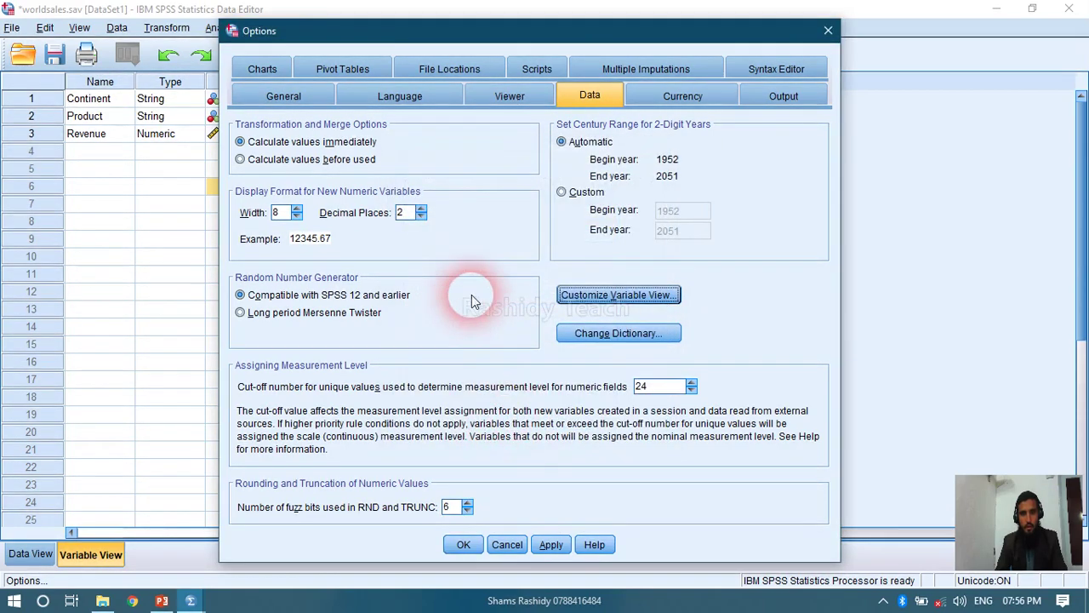
{"action": "left_click", "coordinate": [463, 543]}
Check the order of the Name, Type and Measure columns in the Variable View
{"action": "left_click", "coordinate": [277, 253]}
{"action": "left_click", "coordinate": [219, 153]}
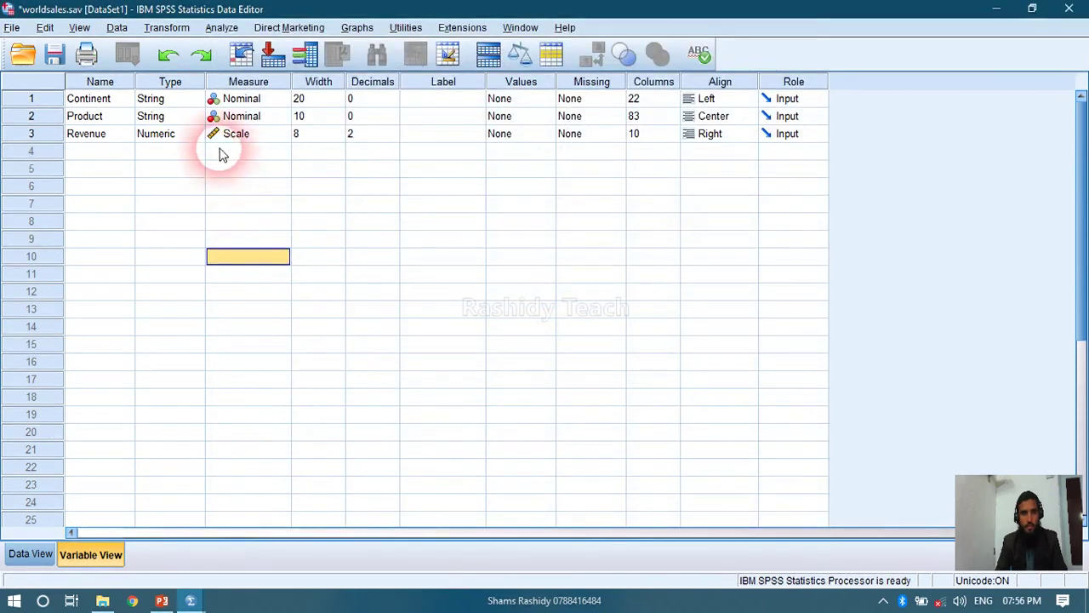
{"action": "left_click", "coordinate": [98, 81]}
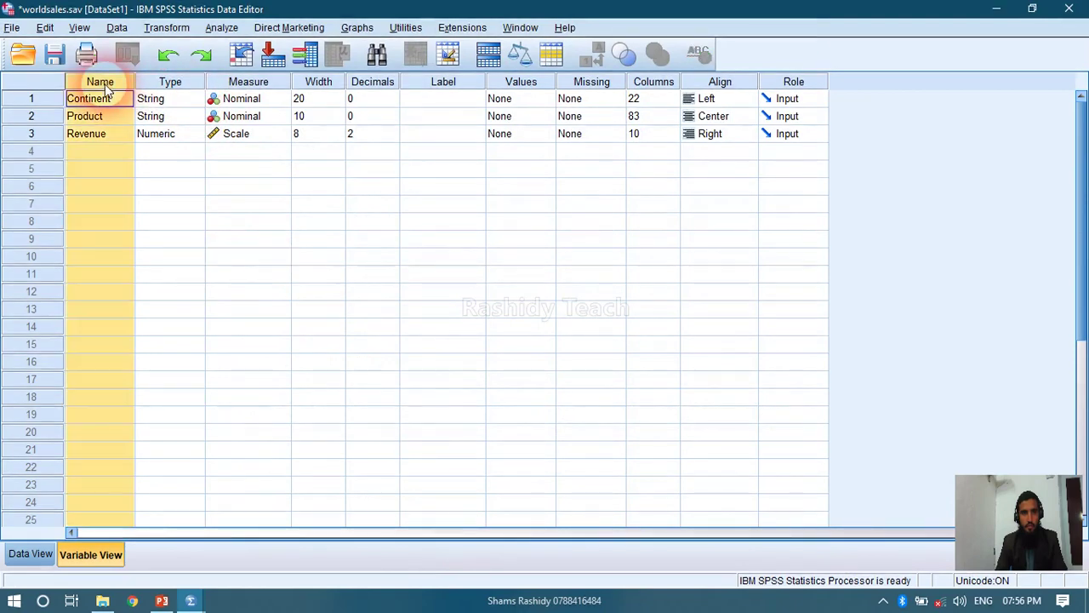
{"action": "left_click", "coordinate": [174, 81]}
{"action": "left_click", "coordinate": [258, 81]}
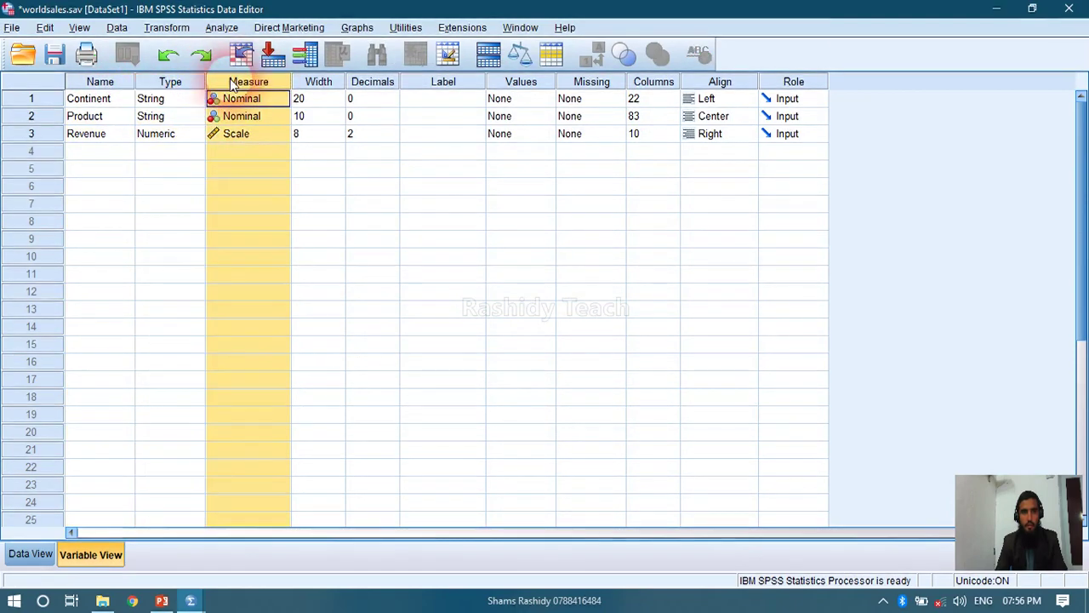
Move the Label attribute above Type in the Variable View customization, confirm the options, and check the Label column in the grid
{"action": "left_click", "coordinate": [45, 28]}
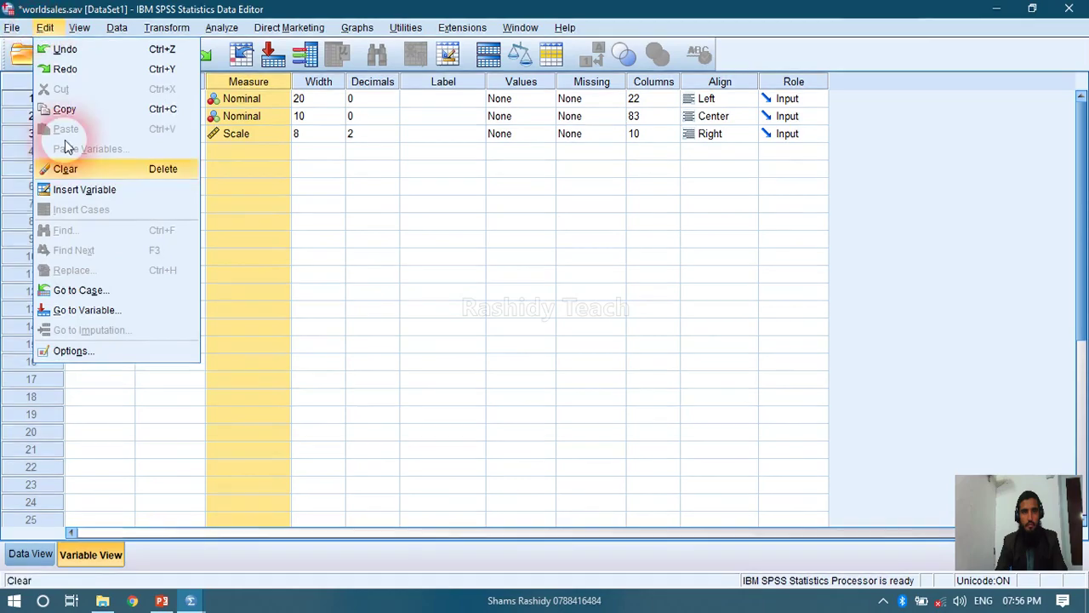
{"action": "left_click", "coordinate": [74, 350]}
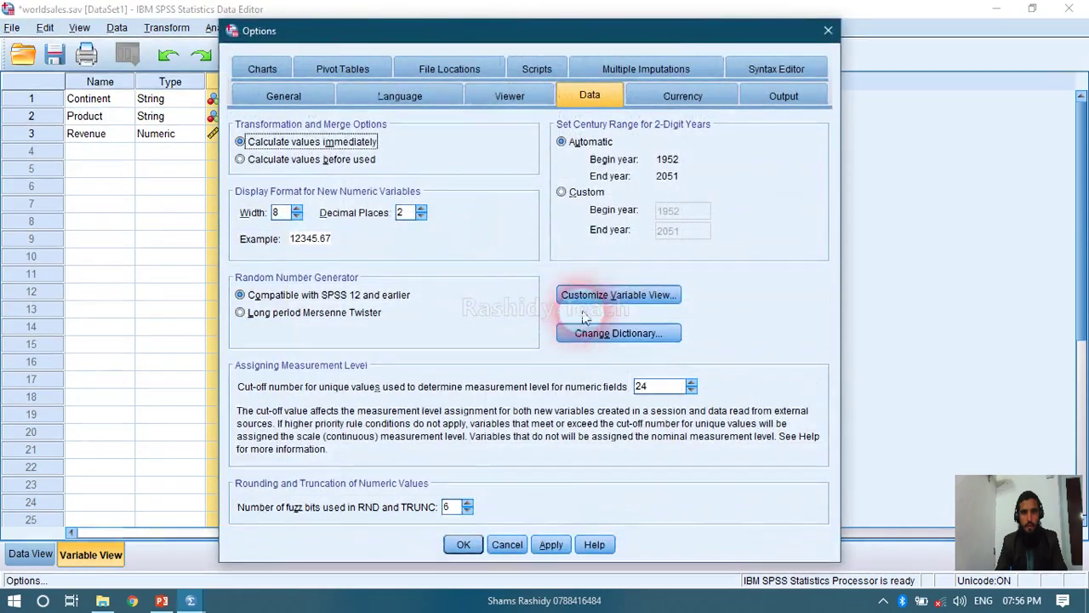
{"action": "left_click", "coordinate": [586, 295]}
{"action": "left_click", "coordinate": [464, 224]}
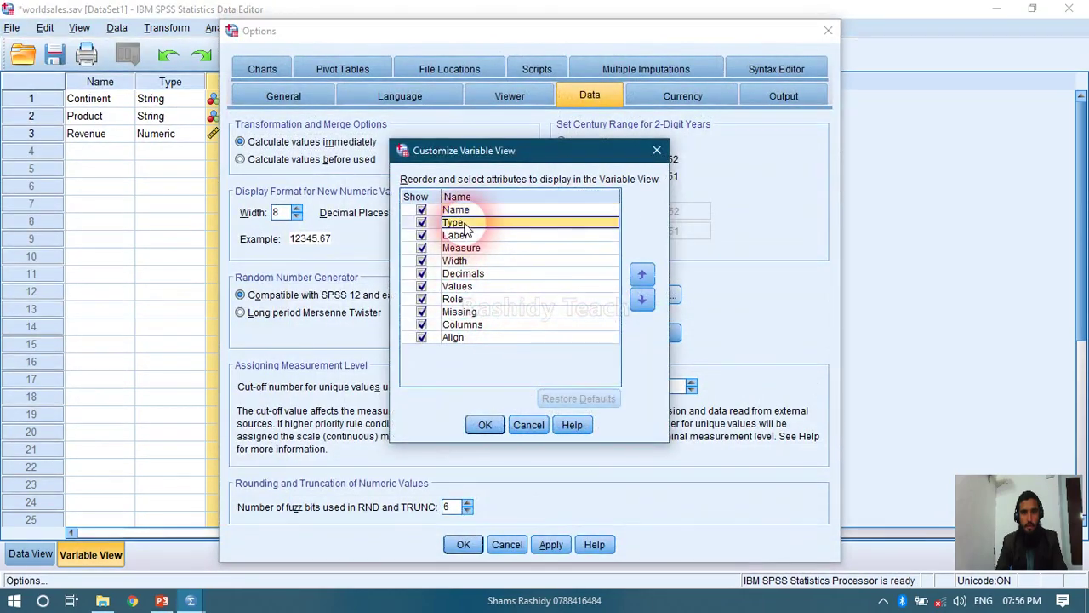
{"action": "left_click", "coordinate": [466, 235]}
{"action": "left_click", "coordinate": [641, 273]}
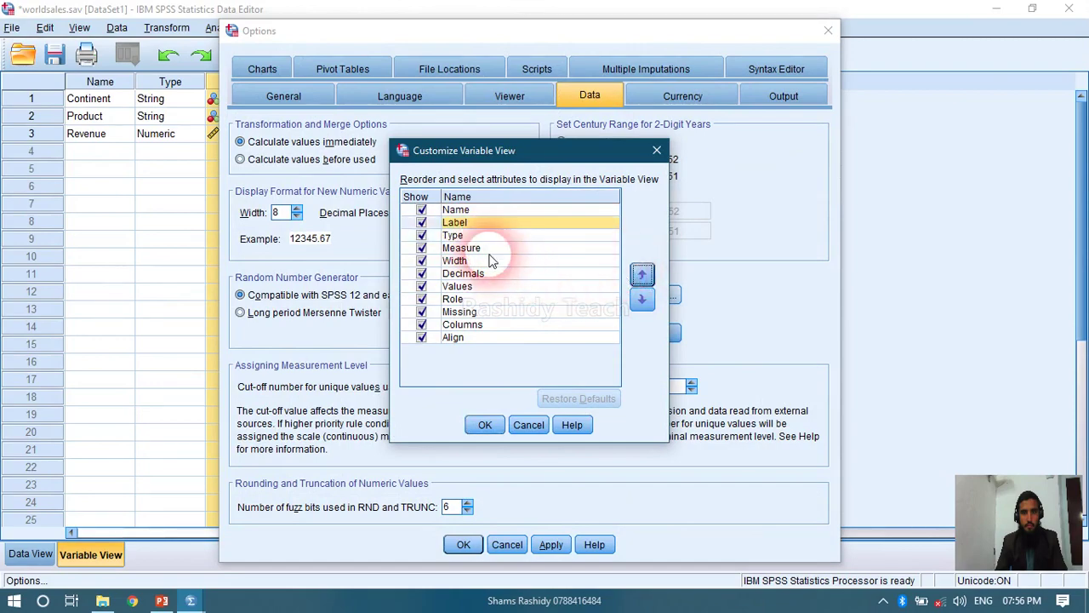
{"action": "left_click", "coordinate": [485, 424]}
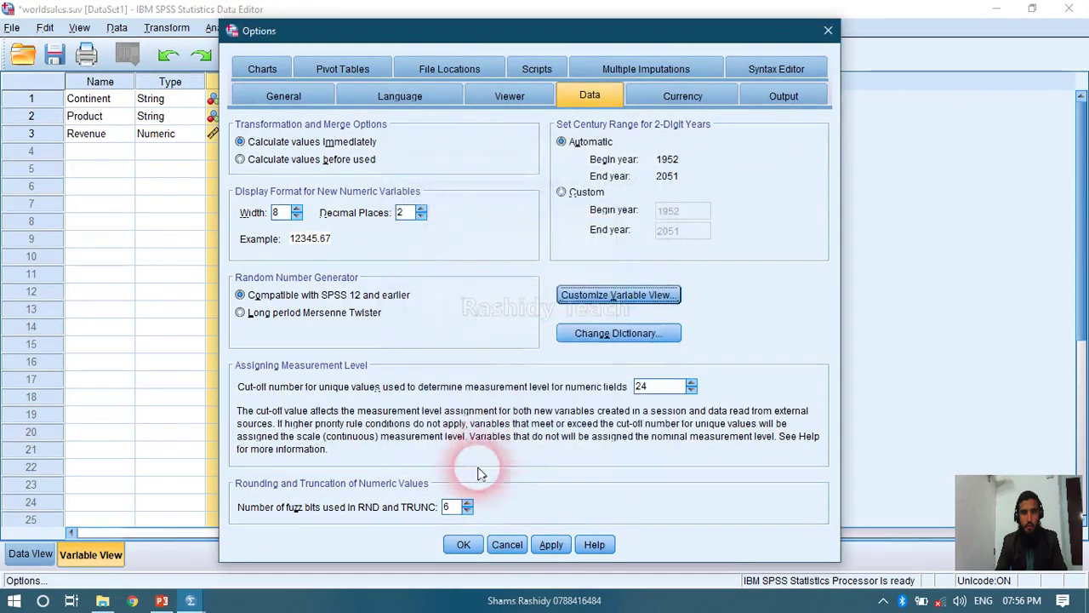
{"action": "left_click", "coordinate": [462, 543]}
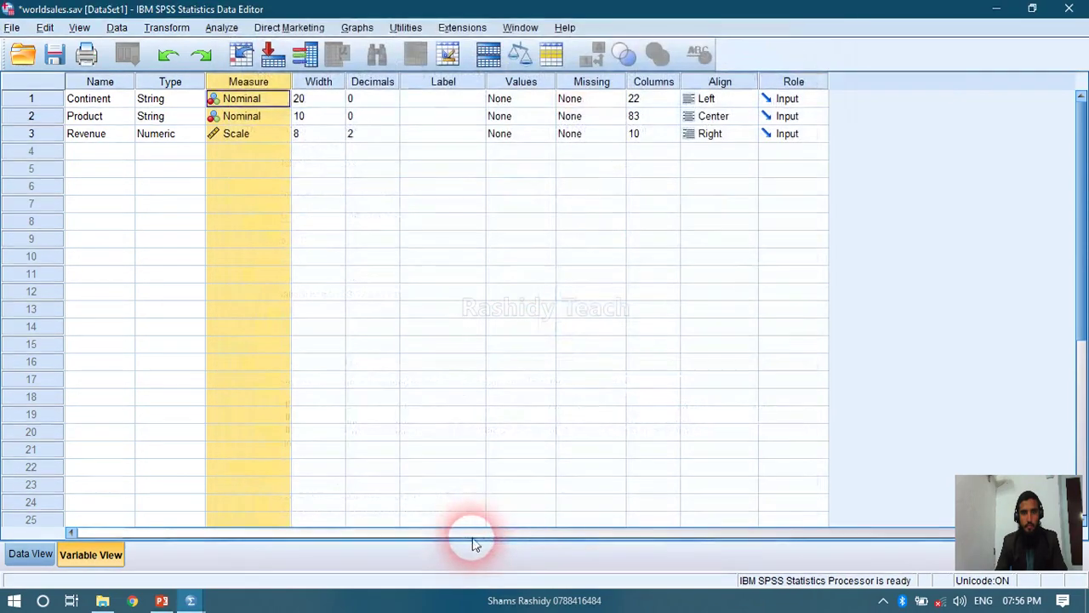
{"action": "left_click", "coordinate": [432, 92]}
{"action": "left_click", "coordinate": [445, 151]}
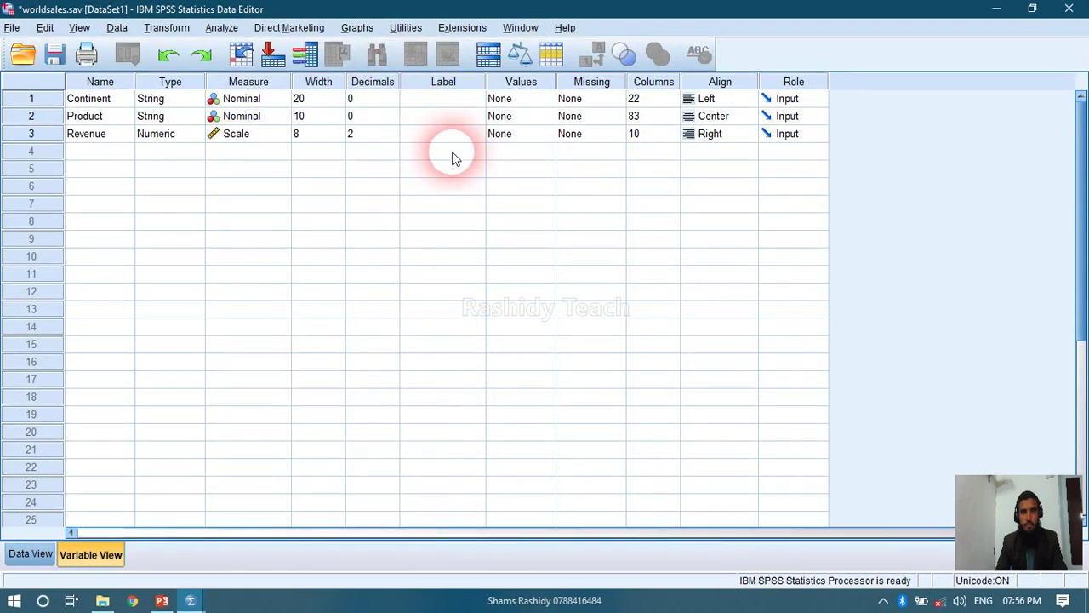
Examine the Currency and Output settings in the program options, including the choices for outline variable labels
{"action": "left_click", "coordinate": [12, 27]}
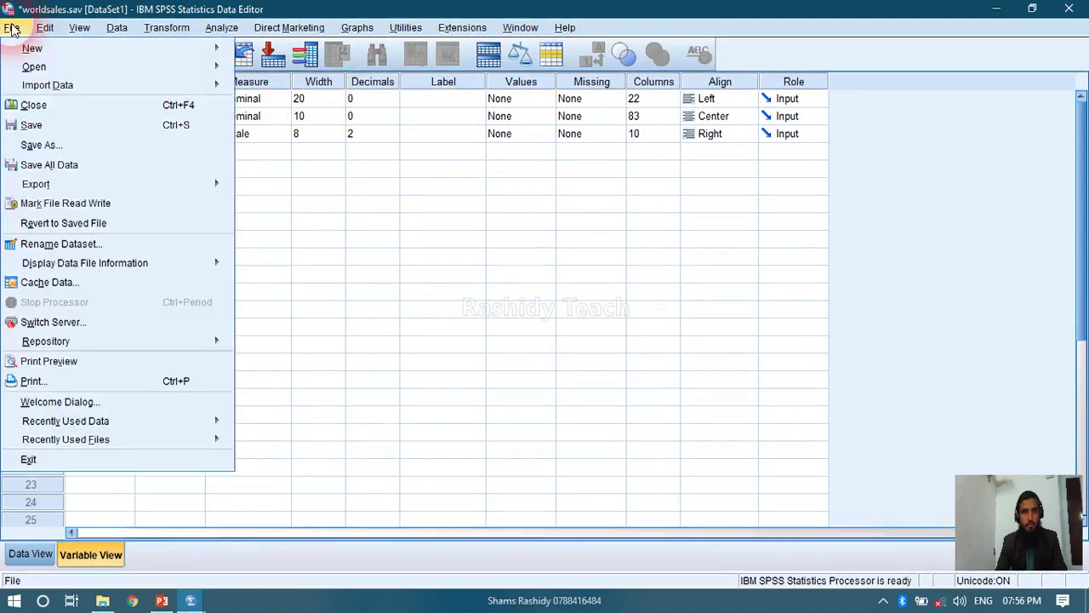
{"action": "left_click", "coordinate": [44, 28]}
{"action": "left_click", "coordinate": [44, 28]}
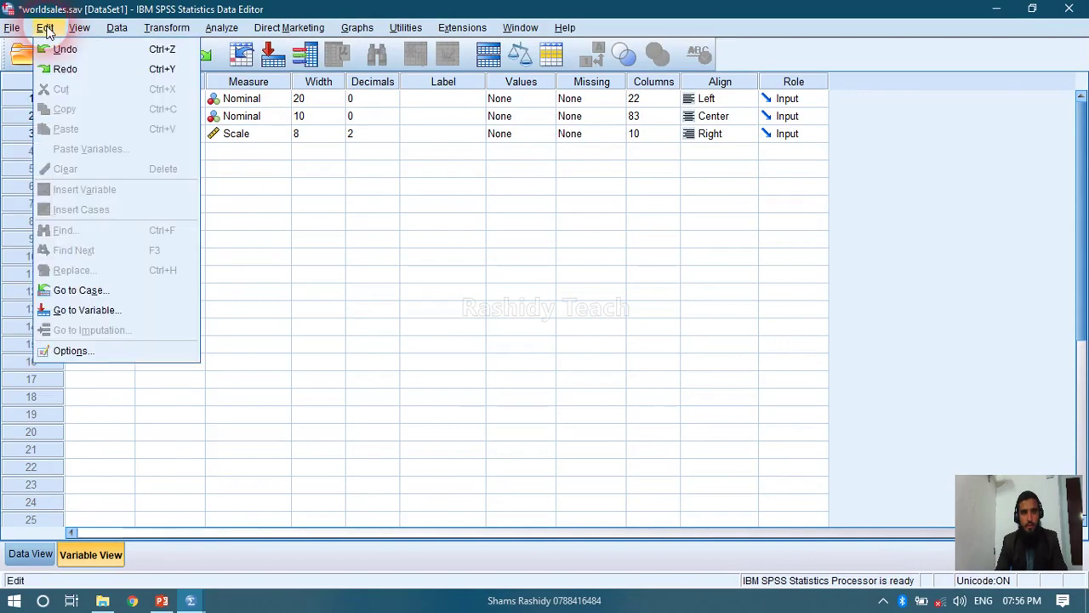
{"action": "left_click", "coordinate": [75, 352]}
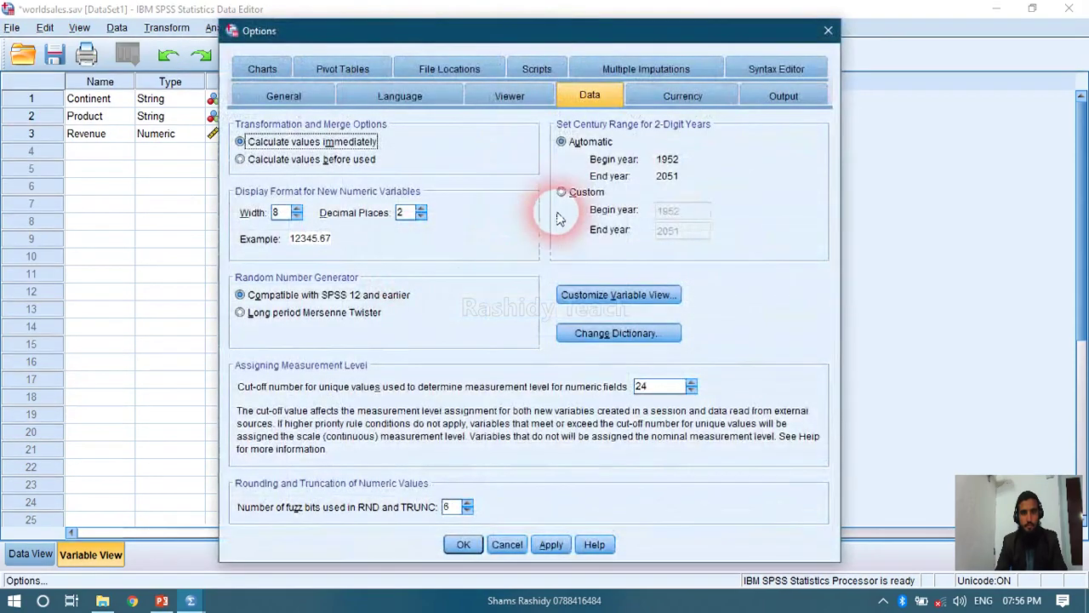
{"action": "left_click", "coordinate": [661, 101]}
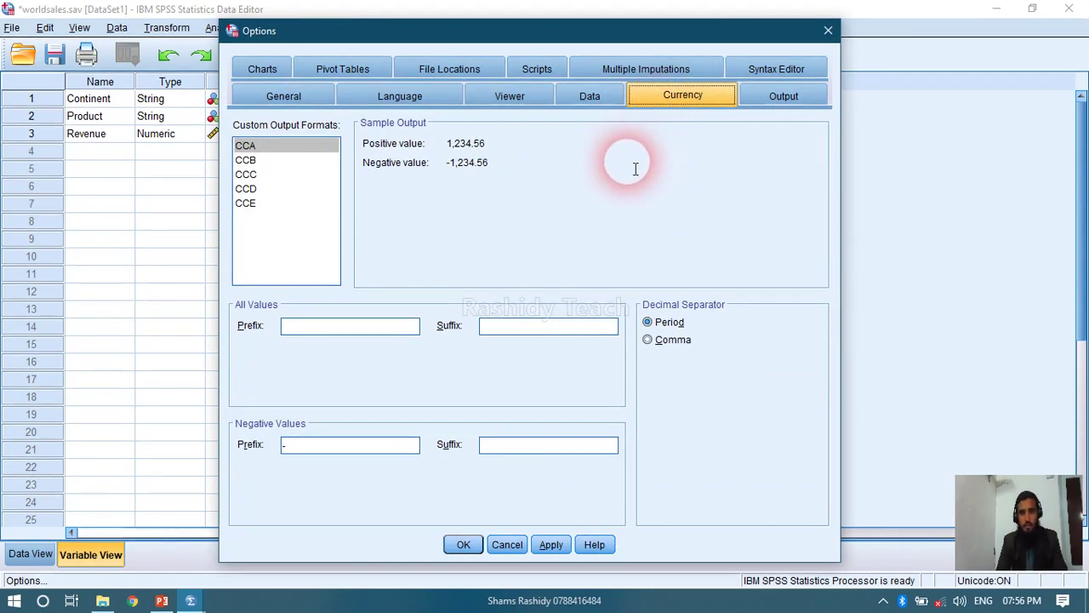
{"action": "left_click", "coordinate": [755, 96]}
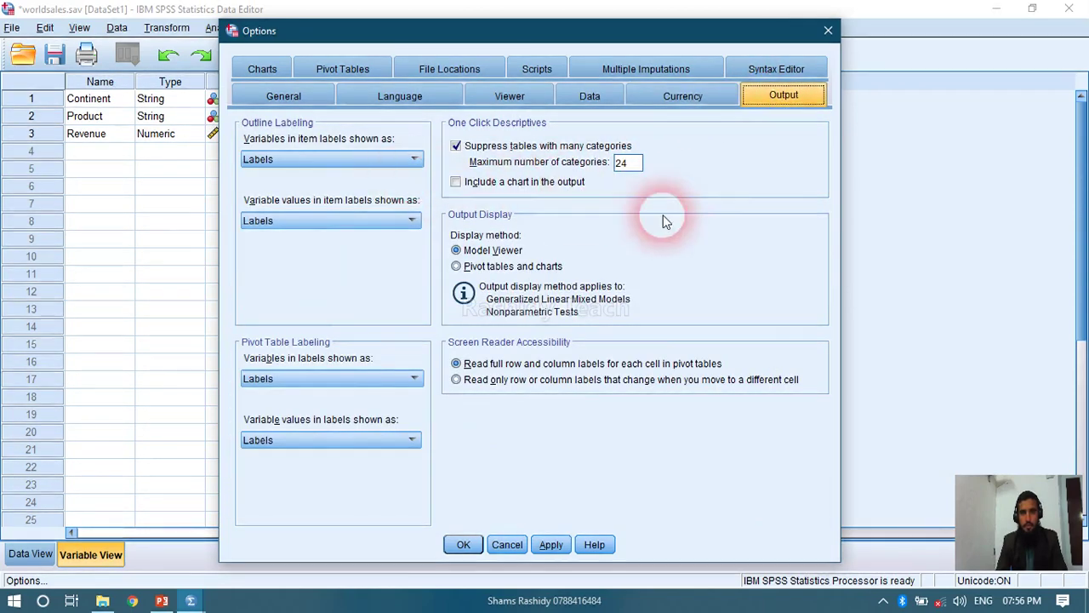
{"action": "left_click", "coordinate": [408, 160]}
{"action": "left_click", "coordinate": [409, 160]}
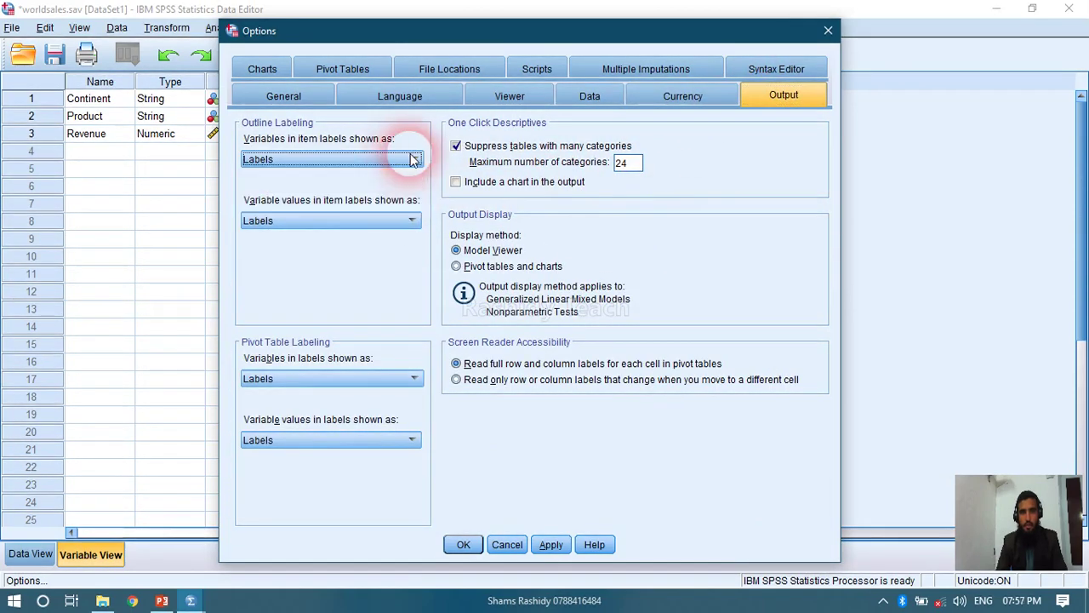
Look through the Syntax Editor, Multiple Imputations, File Locations and Scripts settings in the program options
{"action": "left_click", "coordinate": [763, 71]}
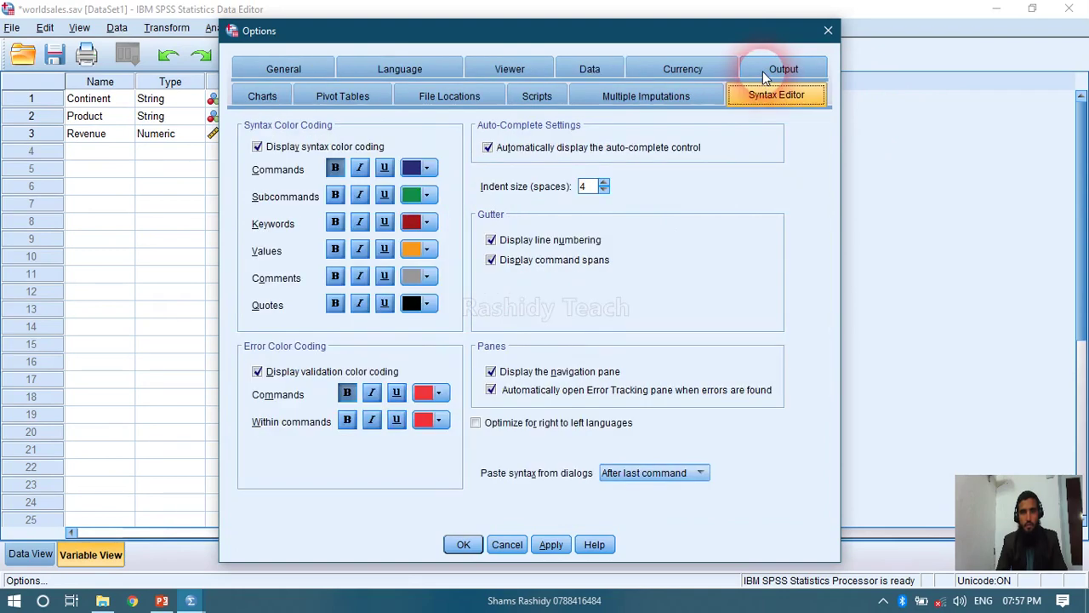
{"action": "left_click", "coordinate": [672, 96]}
{"action": "left_click", "coordinate": [499, 96]}
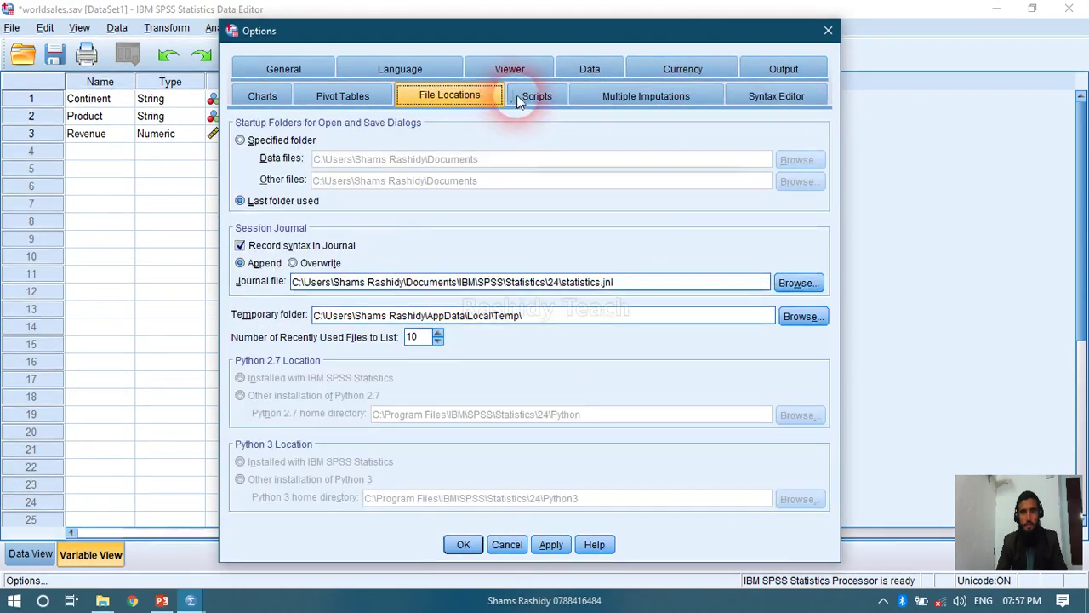
{"action": "left_click", "coordinate": [527, 100]}
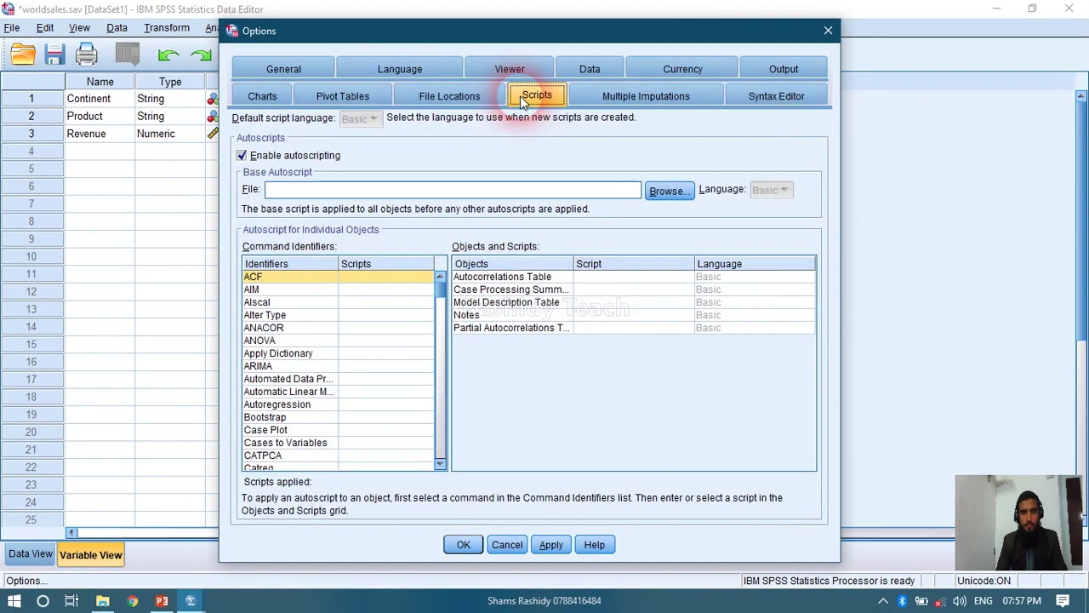
Examine the session journal file path and the number of recently used files in the File Locations options
{"action": "left_click", "coordinate": [469, 106]}
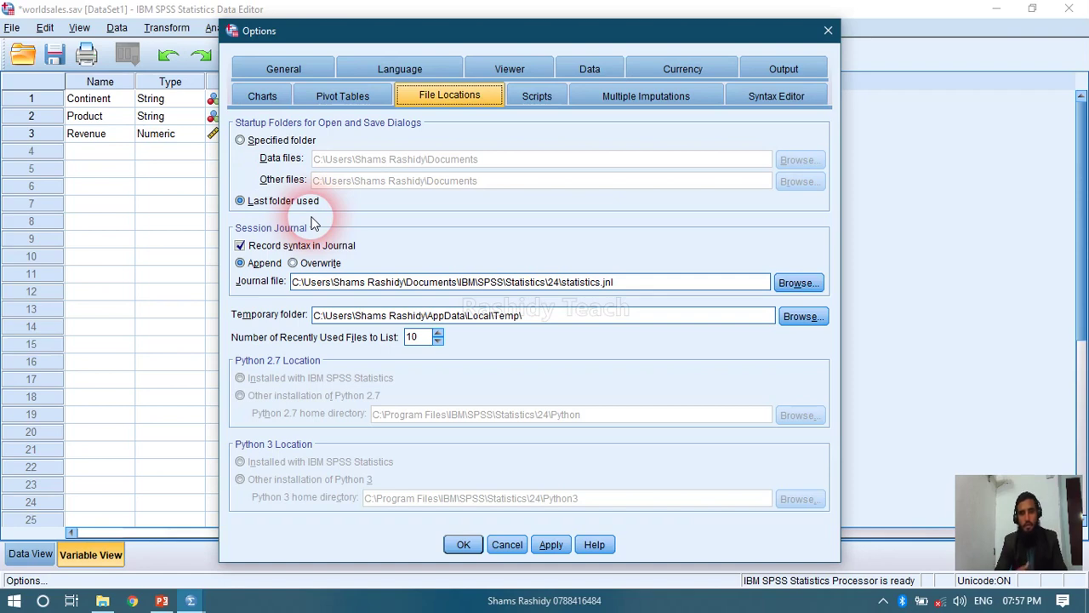
{"action": "left_click", "coordinate": [320, 285]}
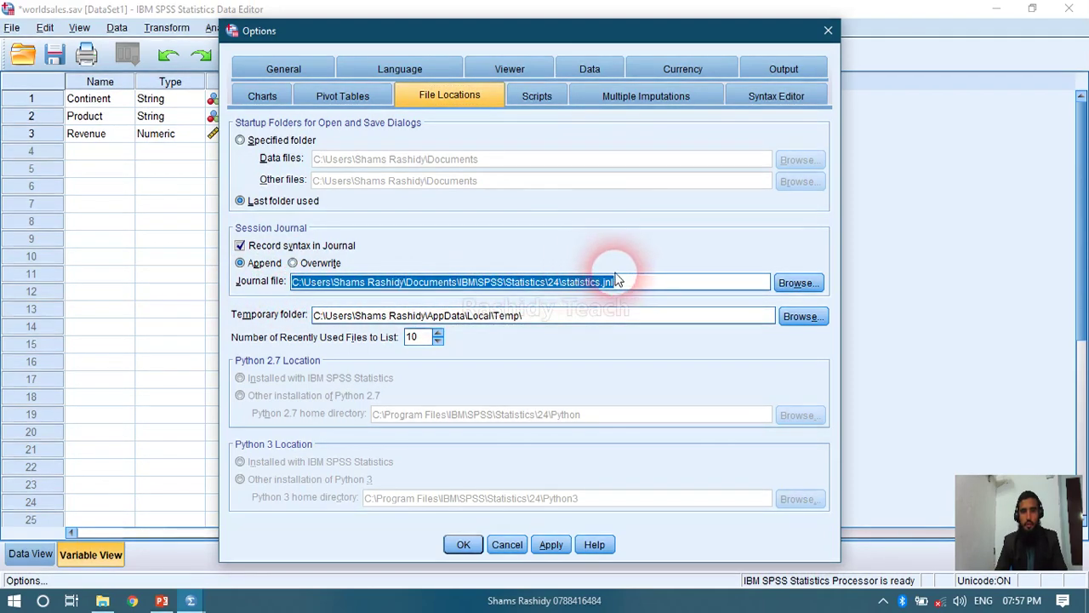
{"action": "left_click_drag", "start_coordinate": [633, 284], "coordinate": [285, 289]}
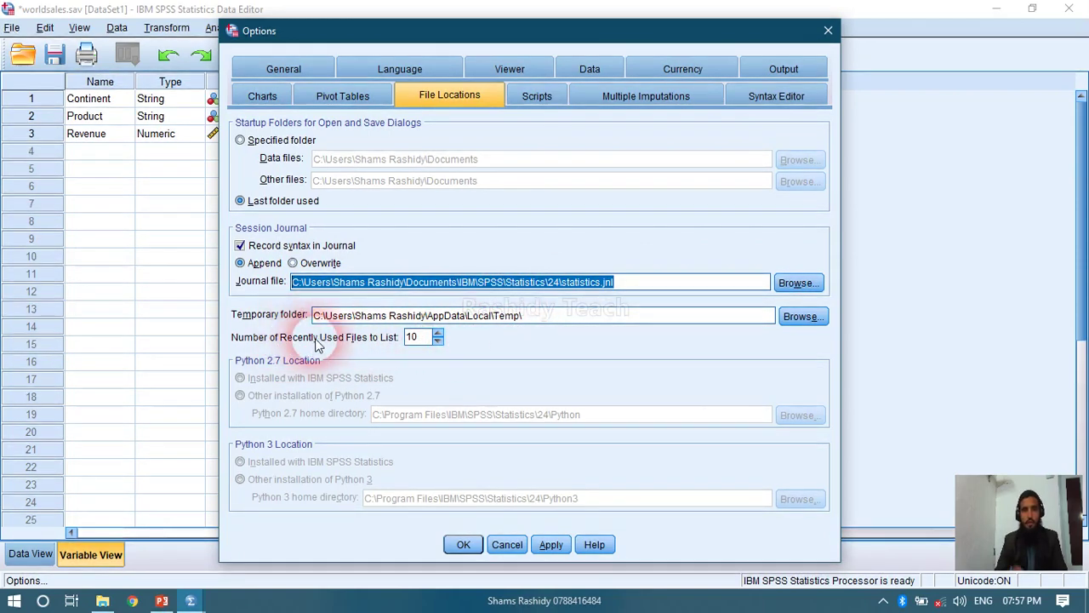
{"action": "left_click", "coordinate": [413, 340]}
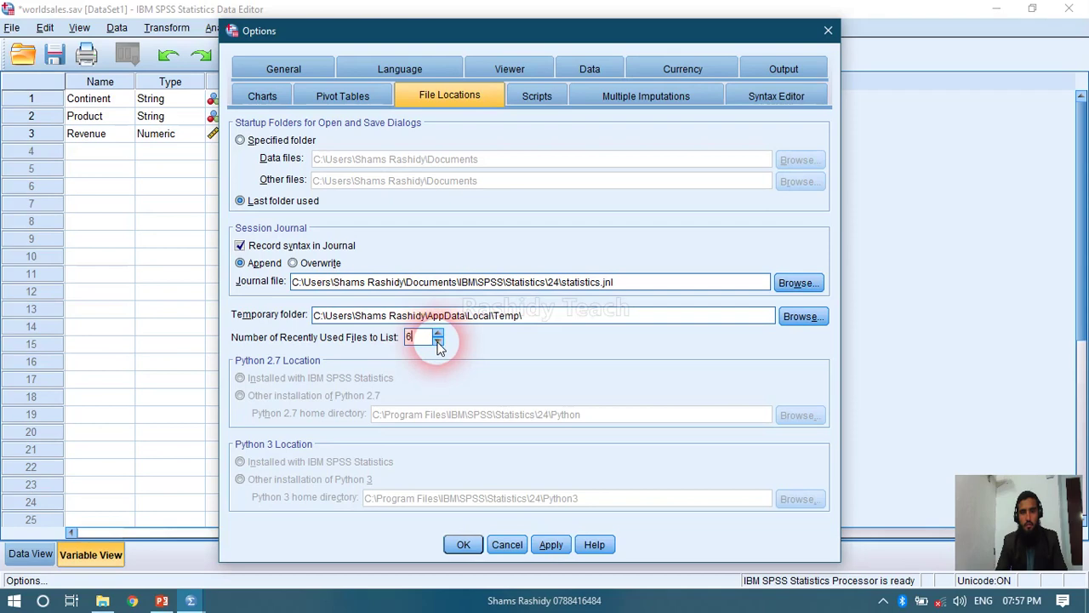
{"action": "left_click", "coordinate": [437, 334]}
{"action": "left_click", "coordinate": [437, 334]}
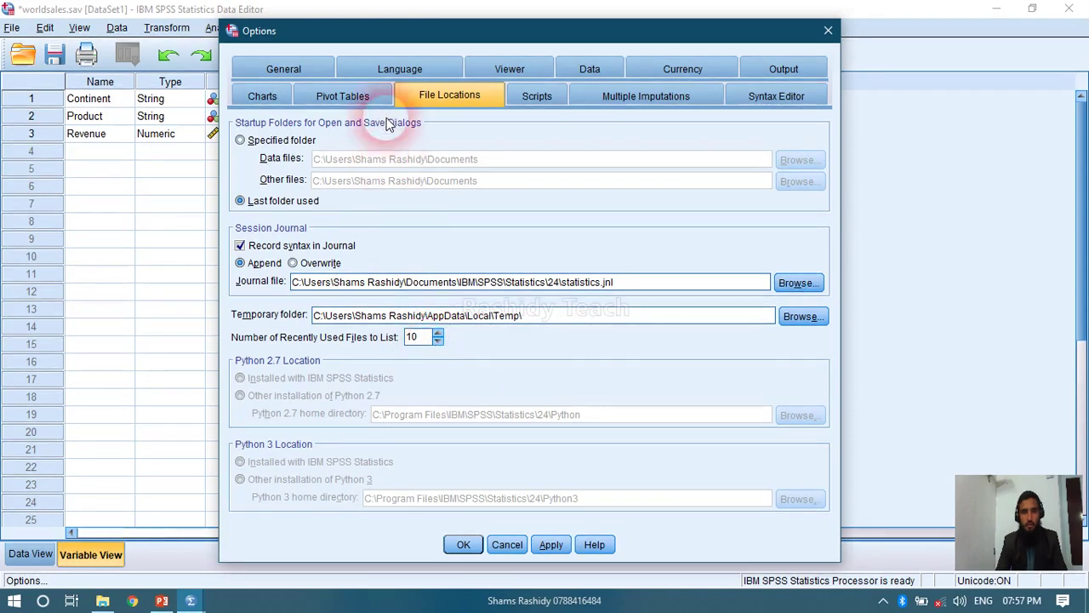
Preview pivot table looks such as Classic, Cobalt, CobaltAlternate, Simple, Soft and ShadesOfGrey in the Pivot Tables options
{"action": "left_click", "coordinate": [343, 95]}
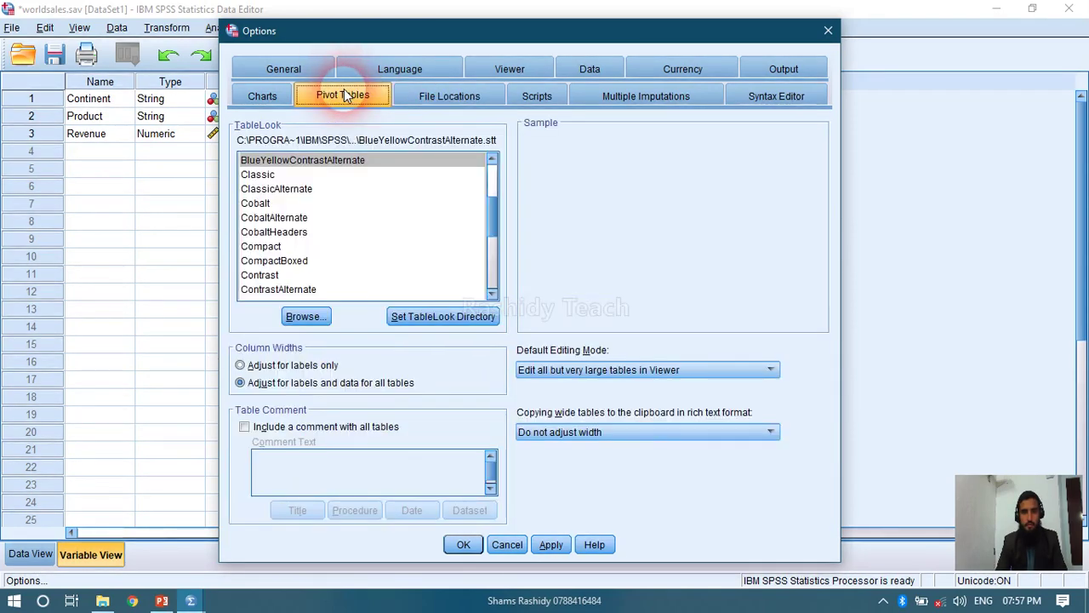
{"action": "left_click", "coordinate": [323, 175]}
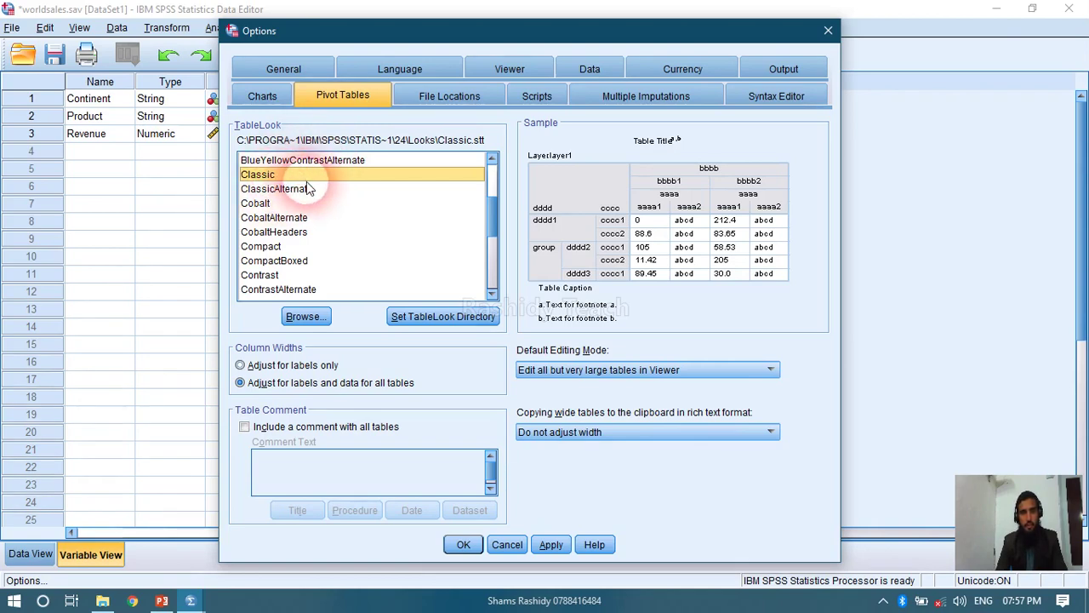
{"action": "left_click", "coordinate": [308, 189]}
{"action": "left_click", "coordinate": [281, 205]}
{"action": "left_click", "coordinate": [298, 218]}
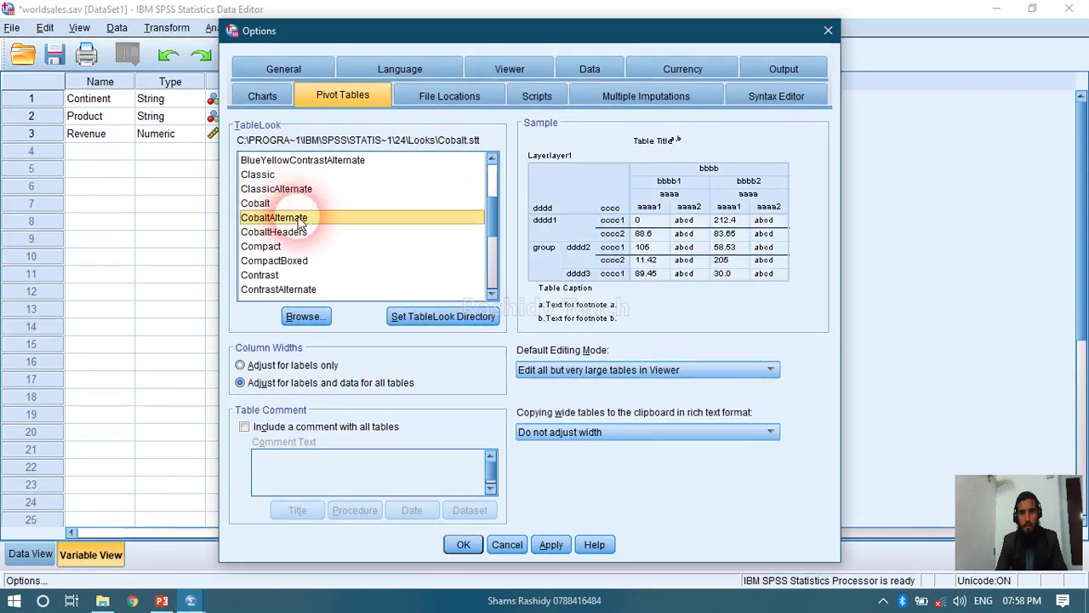
{"action": "left_click", "coordinate": [302, 231]}
{"action": "scroll", "coordinate": [311, 258], "scroll_direction": "down", "scroll_amount": 5}
{"action": "left_click", "coordinate": [307, 249]}
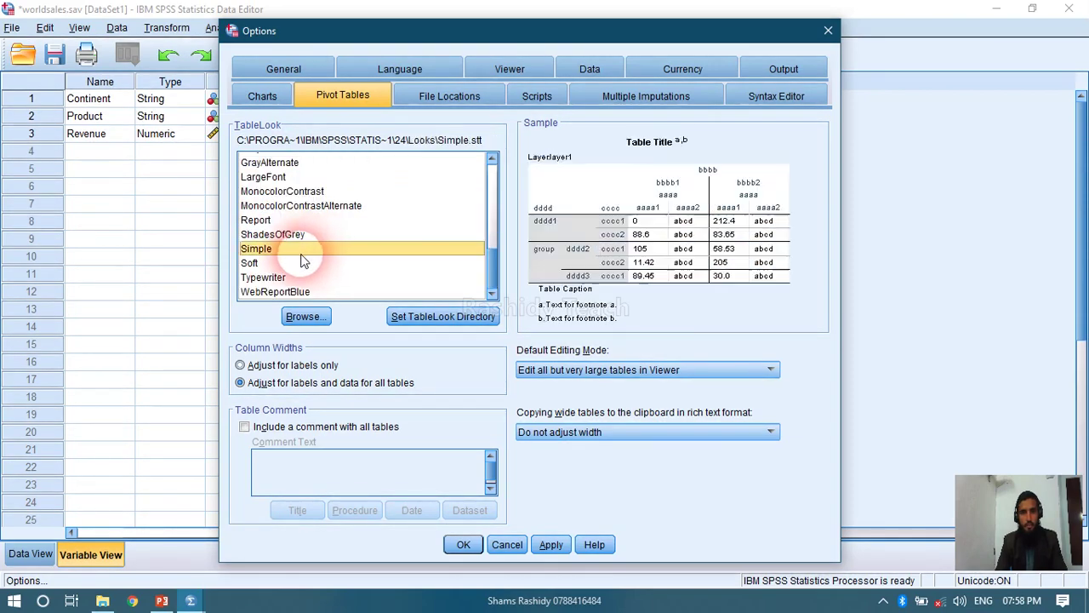
{"action": "left_click", "coordinate": [302, 263]}
{"action": "left_click", "coordinate": [306, 235]}
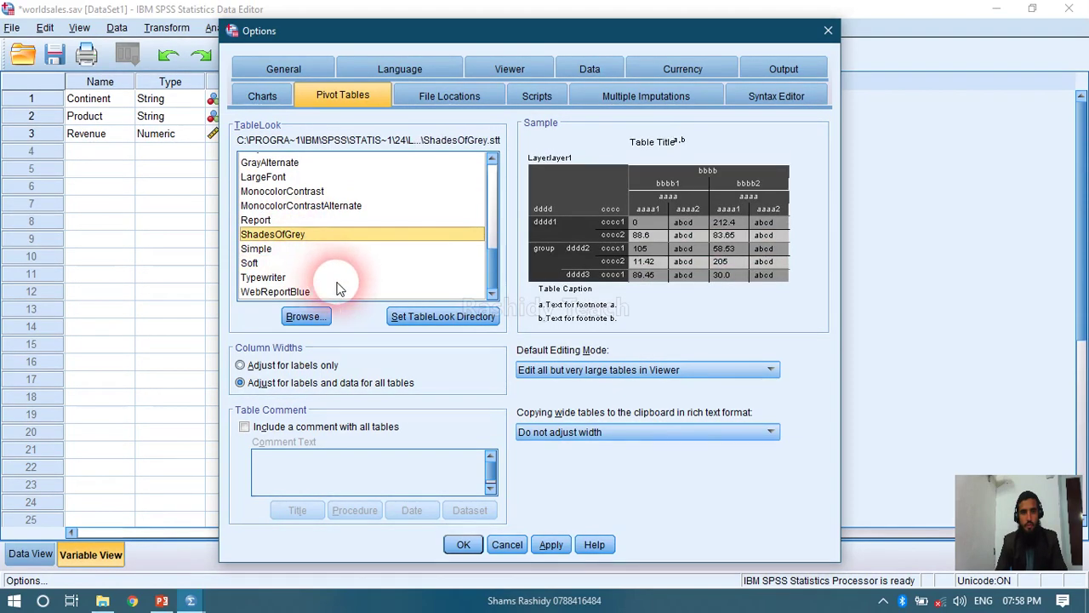
View the Charts options, cancel the options dialog, and return to the worldsales.sav data grid
{"action": "left_click", "coordinate": [266, 96]}
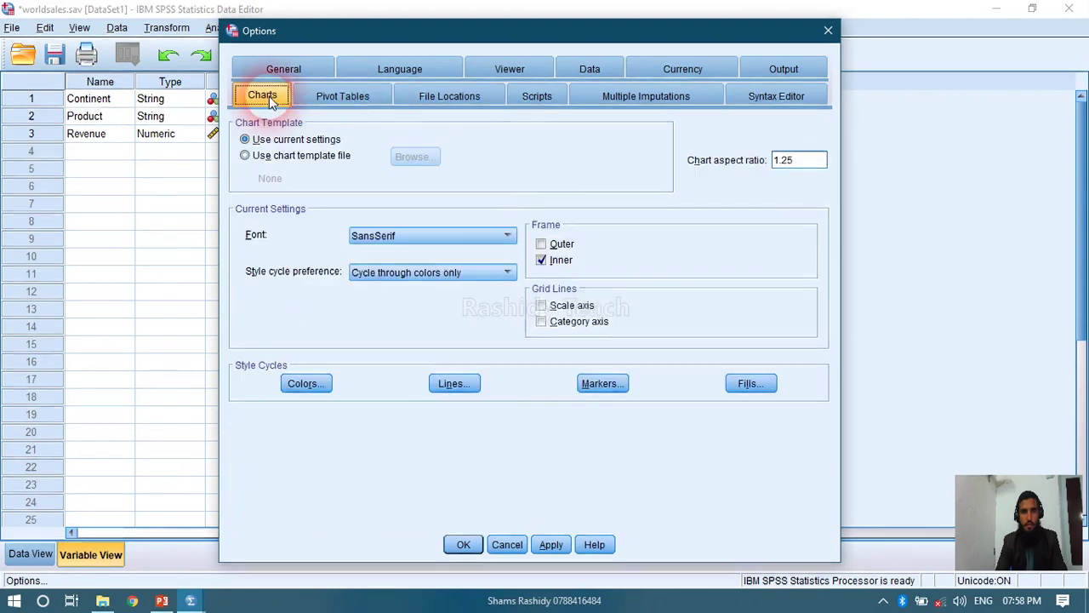
{"action": "left_click", "coordinate": [508, 543]}
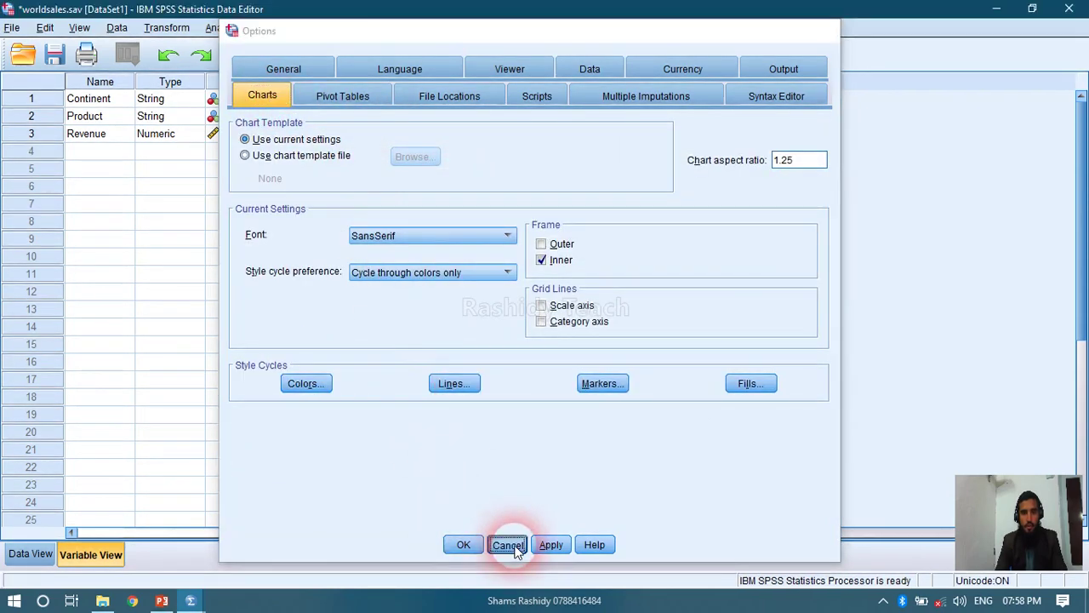
{"action": "left_click", "coordinate": [29, 554]}
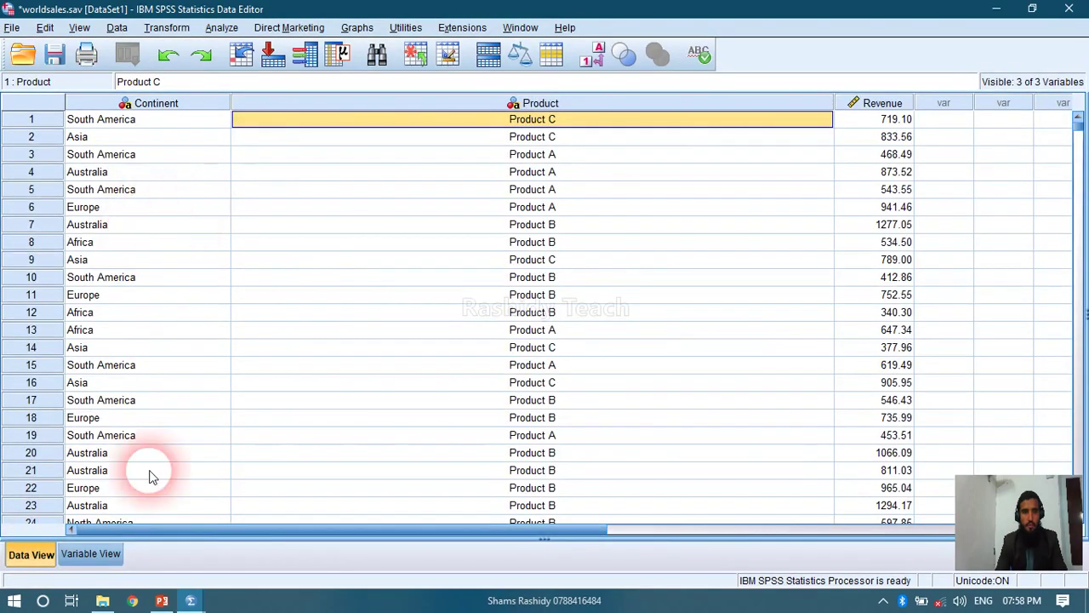
Switch to File Explorer and open breakfast.sav from the SPSS English samples folder
{"action": "left_click", "coordinate": [102, 600]}
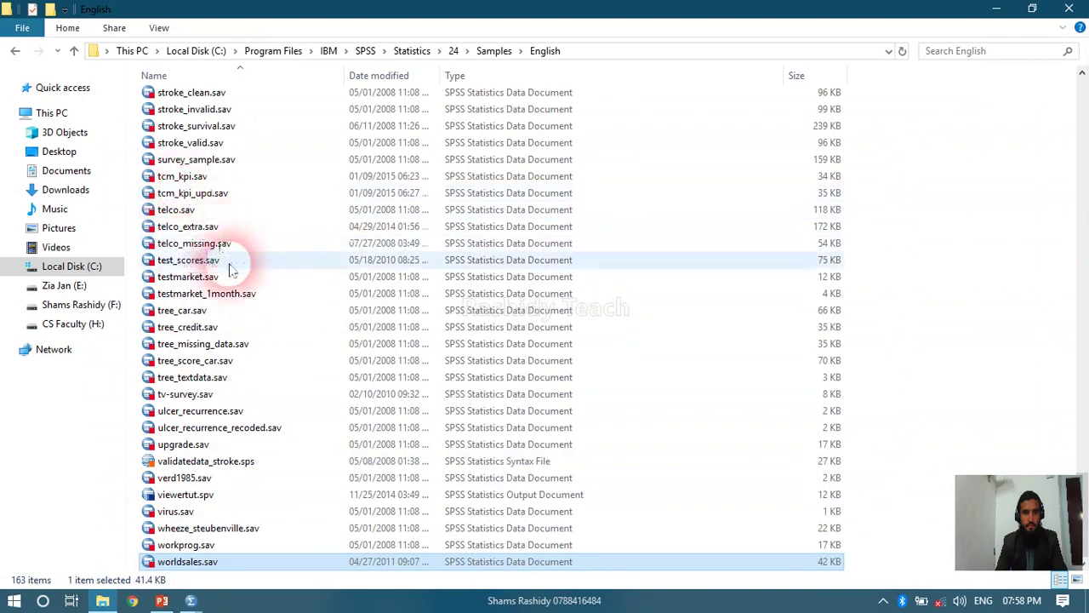
{"action": "scroll", "coordinate": [234, 306], "scroll_direction": "up", "scroll_amount": 7}
{"action": "scroll", "coordinate": [228, 281], "scroll_direction": "up", "scroll_amount": 20}
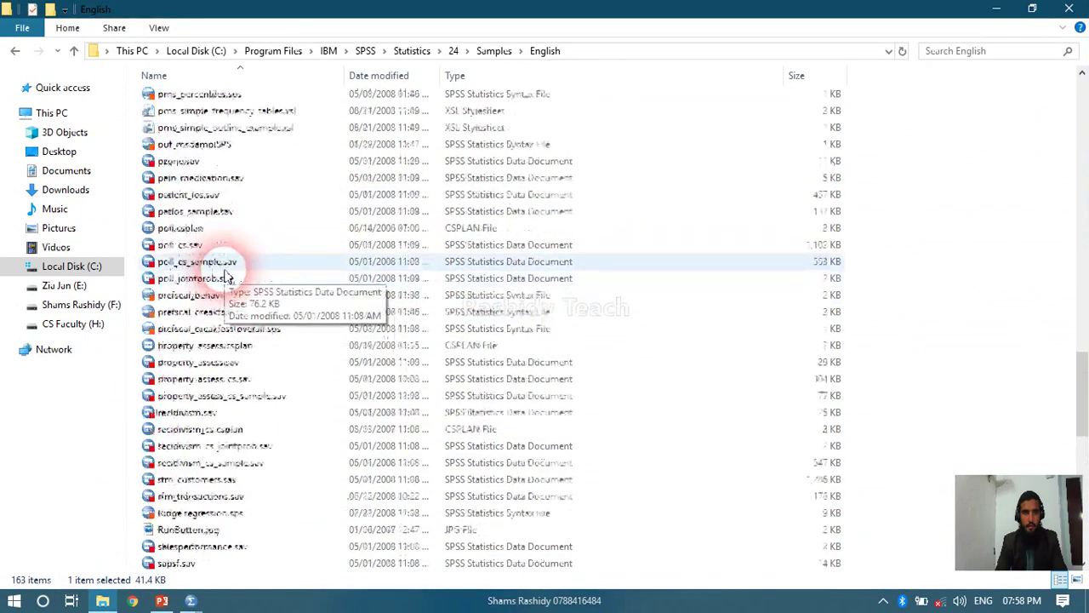
{"action": "scroll", "coordinate": [206, 186], "scroll_direction": "up", "scroll_amount": 15}
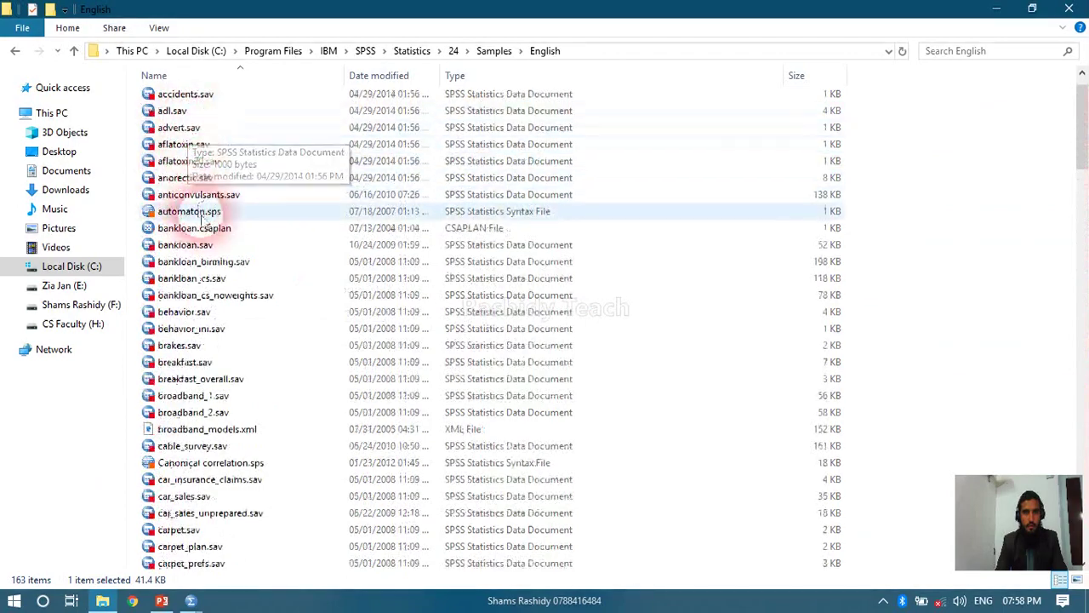
{"action": "left_click", "coordinate": [202, 349]}
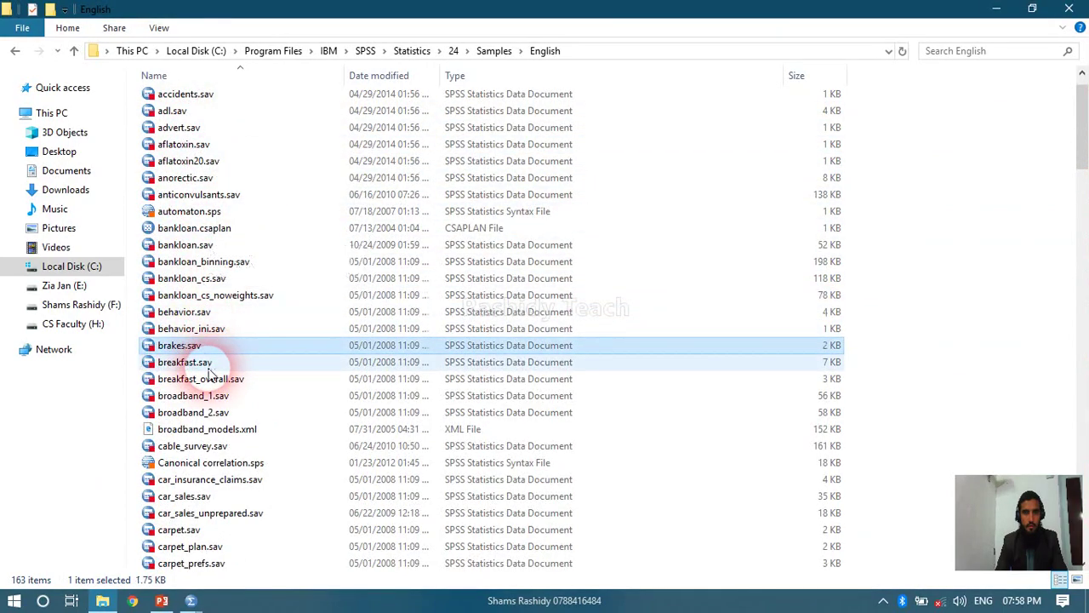
{"action": "double_click", "coordinate": [208, 366]}
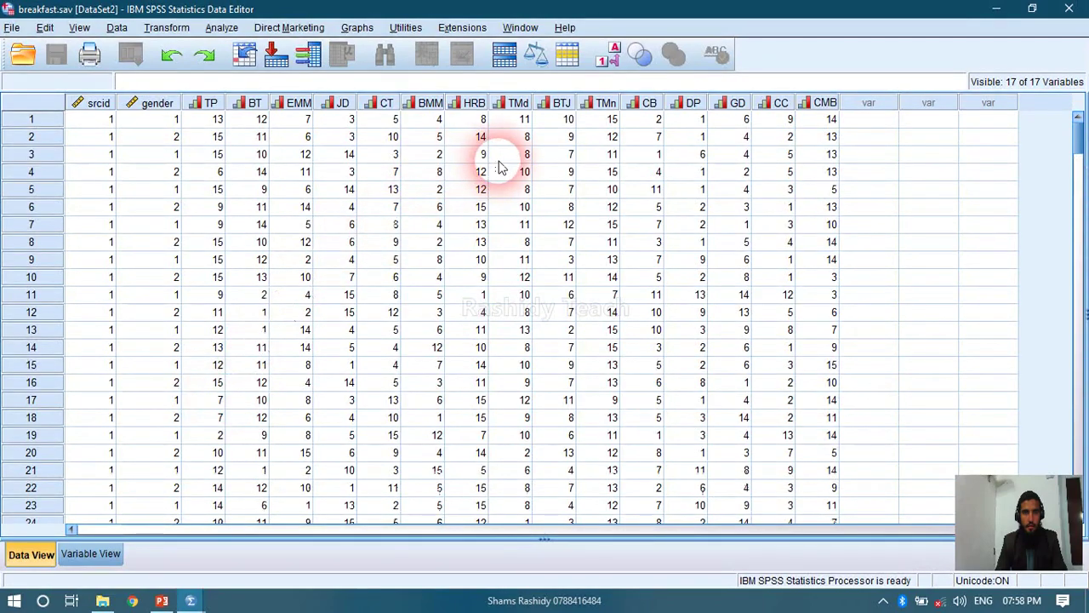
With value labels displayed, widen the srcid column to about 26 and gender to about 15, and return to numeric codes
{"action": "left_click", "coordinate": [612, 55]}
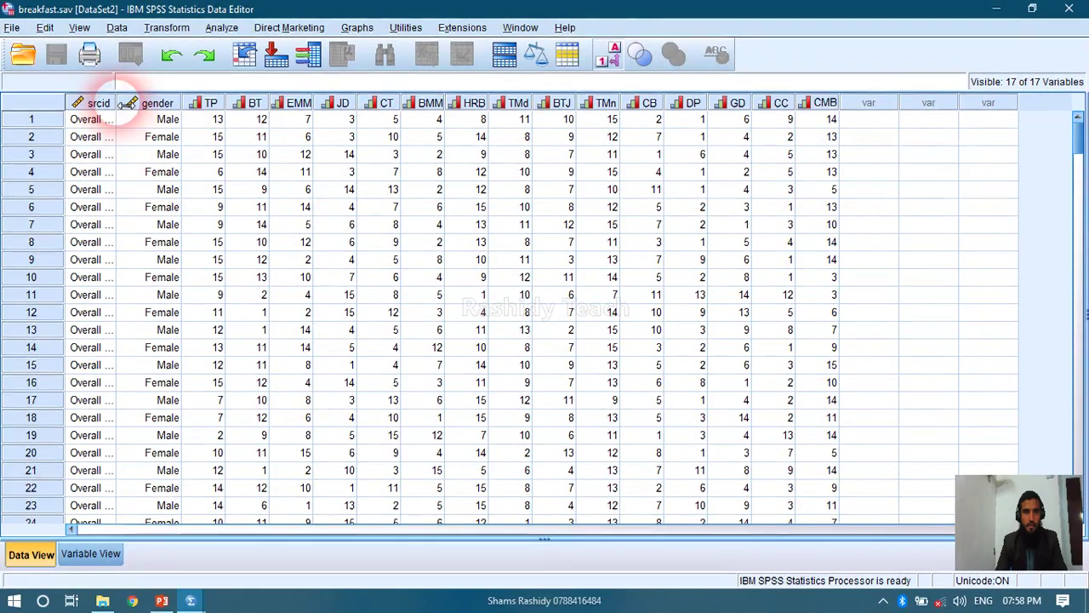
{"action": "left_click_drag", "start_coordinate": [117, 102], "coordinate": [259, 102]}
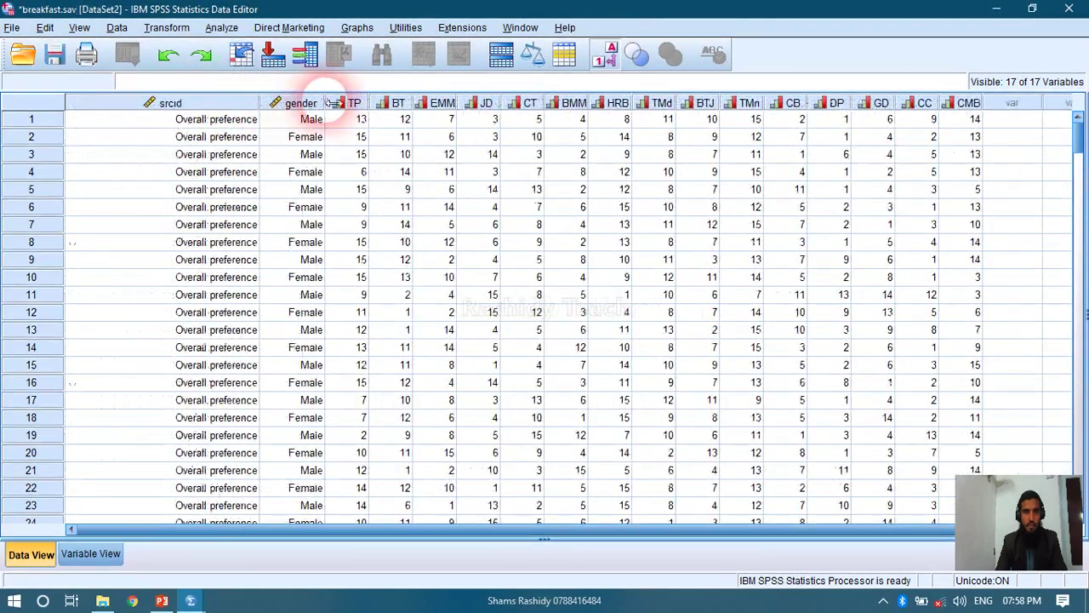
{"action": "left_click_drag", "start_coordinate": [332, 102], "coordinate": [374, 103]}
{"action": "left_click", "coordinate": [326, 121]}
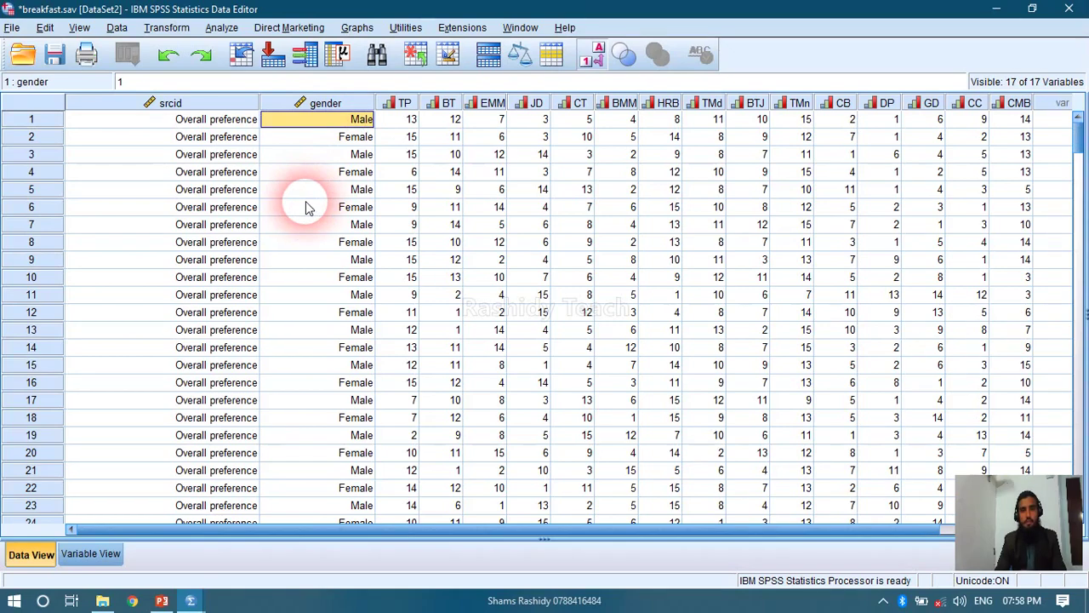
{"action": "left_click", "coordinate": [593, 54]}
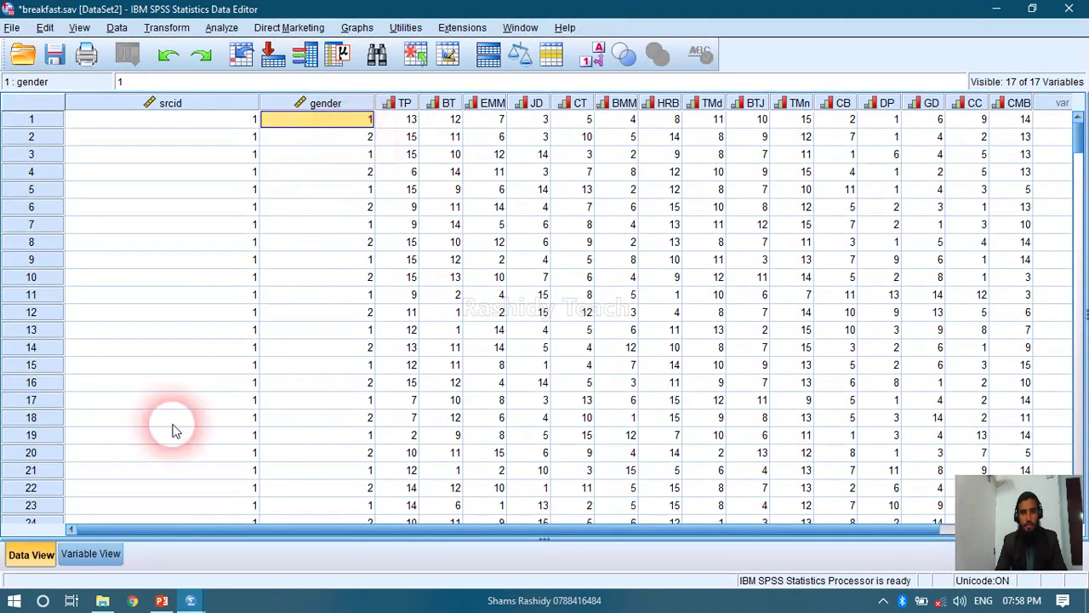
Inspect the gender variable's label and its Male and Female value labels in Variable View, cancel the dialog, and return to the data
{"action": "left_click", "coordinate": [94, 553]}
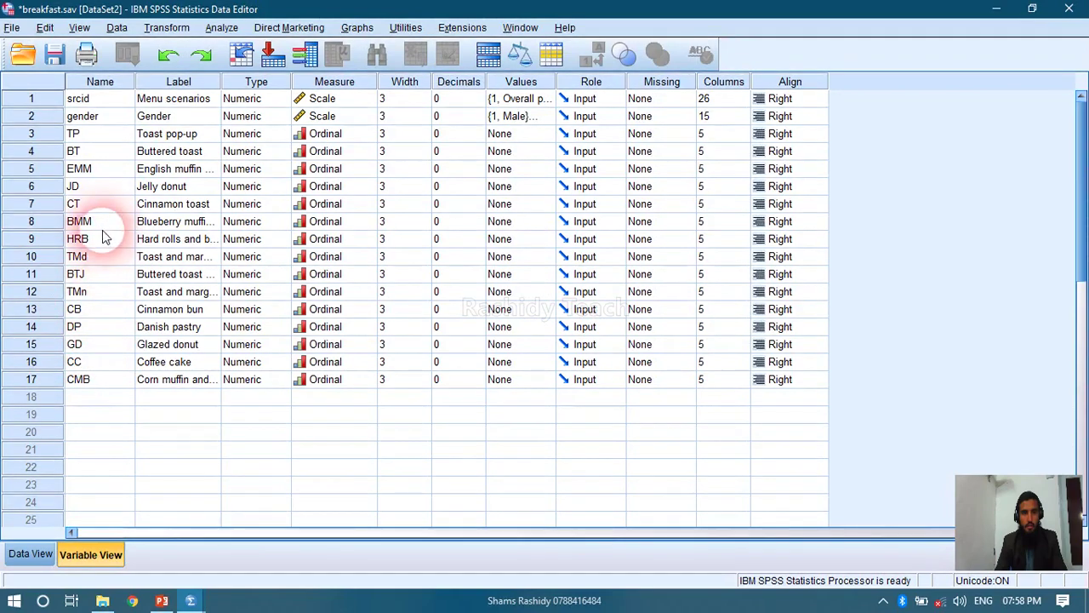
{"action": "left_click", "coordinate": [96, 117]}
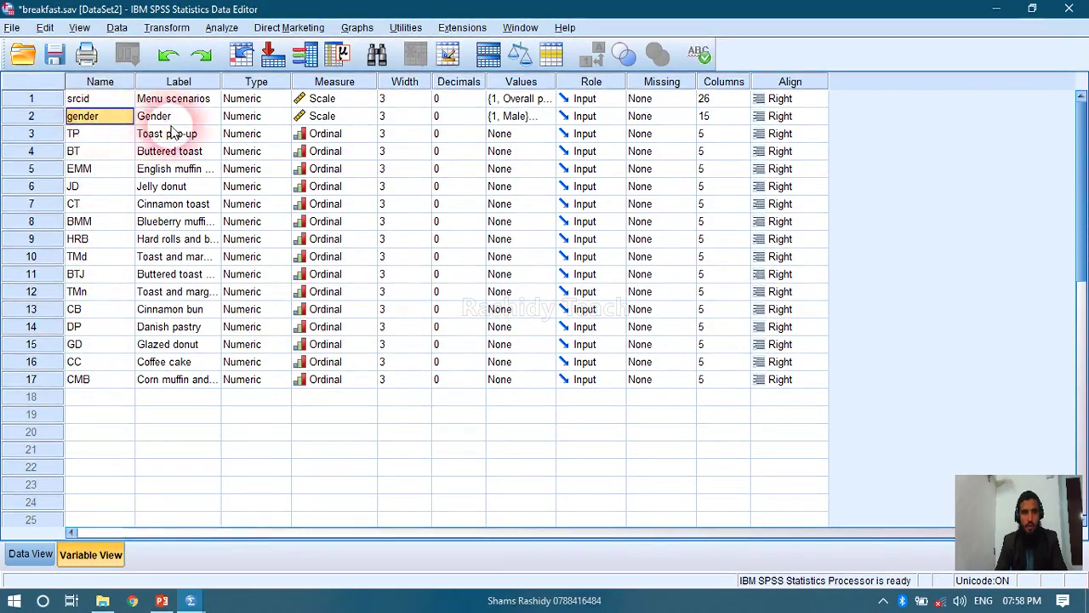
{"action": "left_click", "coordinate": [170, 118]}
{"action": "left_click", "coordinate": [502, 118]}
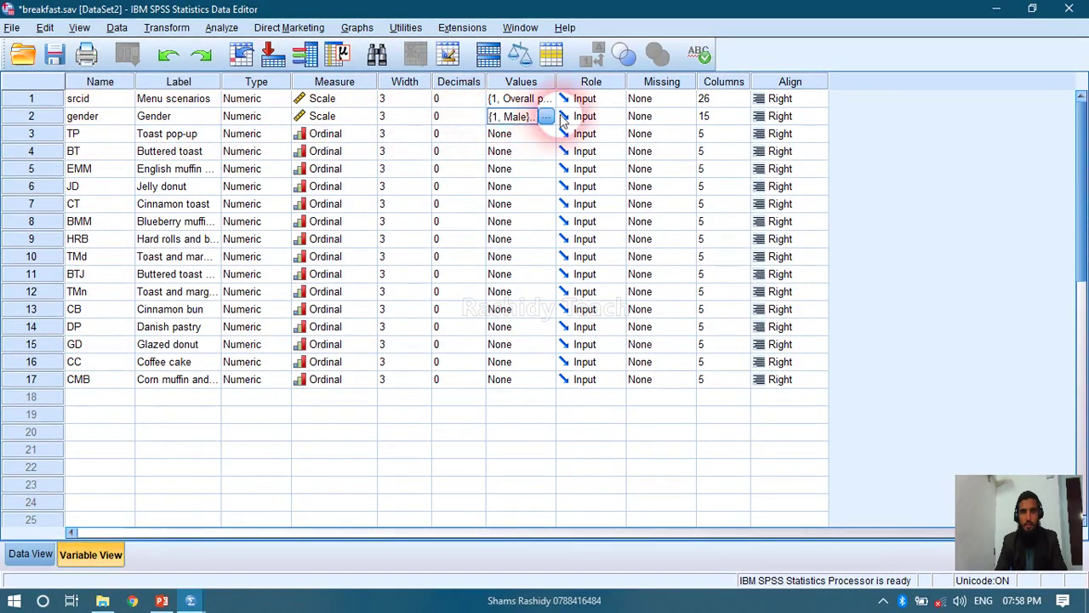
{"action": "left_click", "coordinate": [547, 117]}
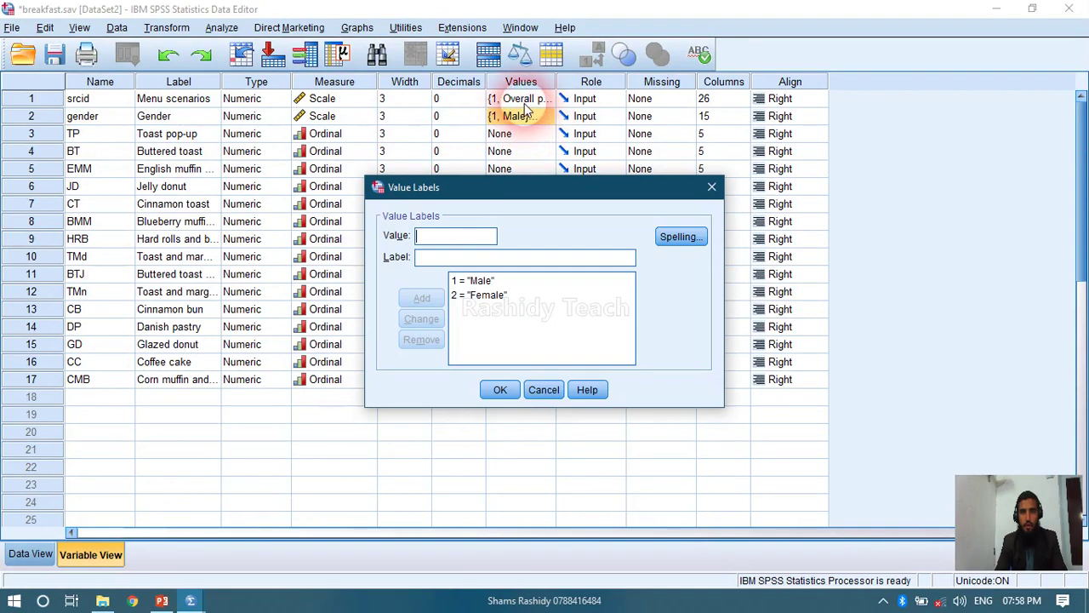
{"action": "left_click", "coordinate": [466, 290]}
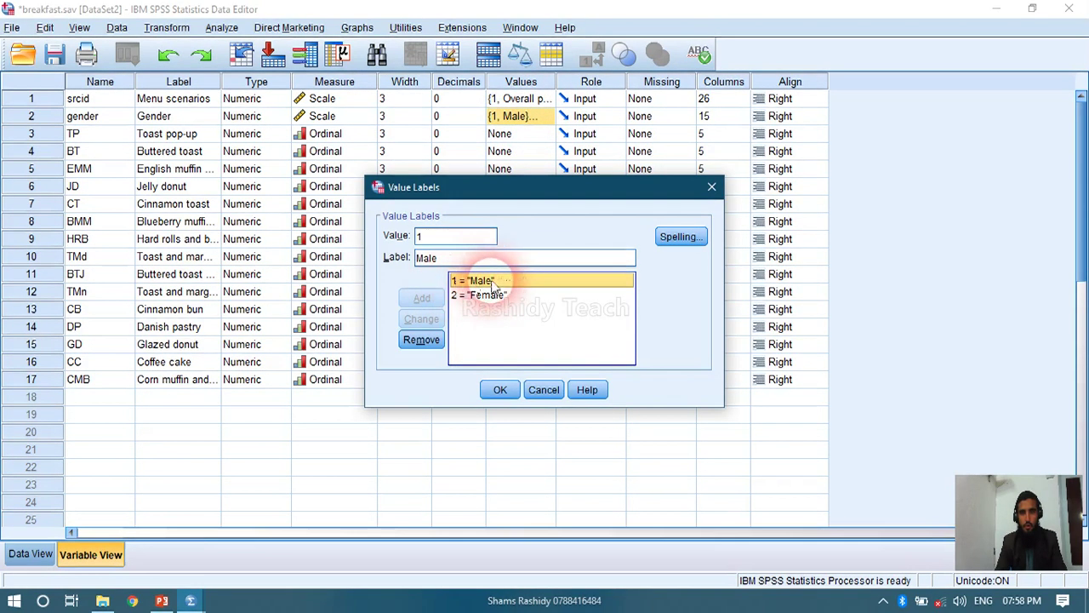
{"action": "left_click", "coordinate": [474, 295]}
{"action": "left_click", "coordinate": [557, 393]}
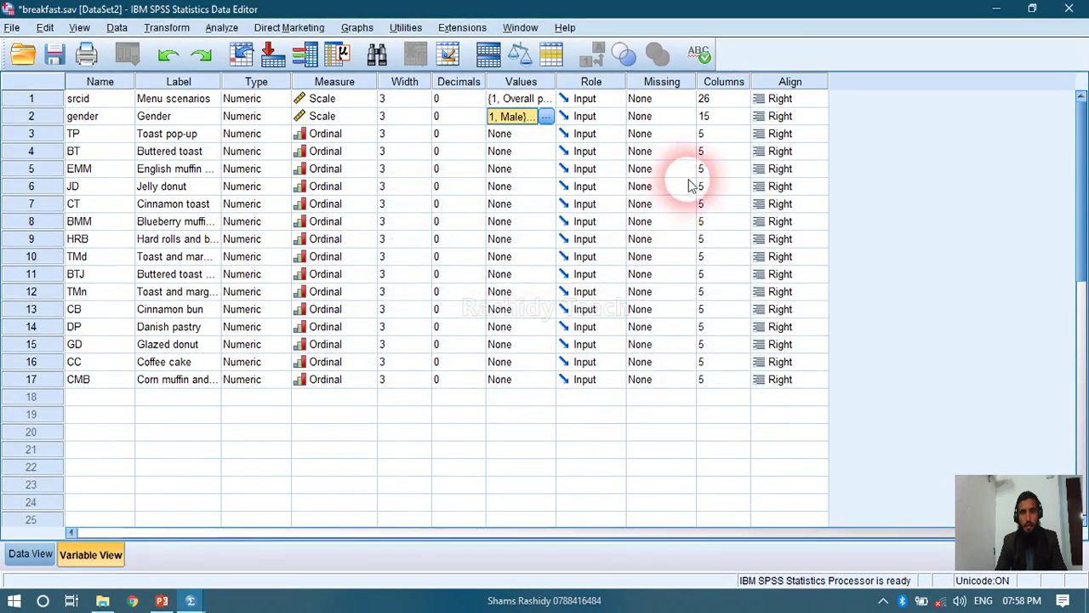
{"action": "left_click", "coordinate": [31, 555]}
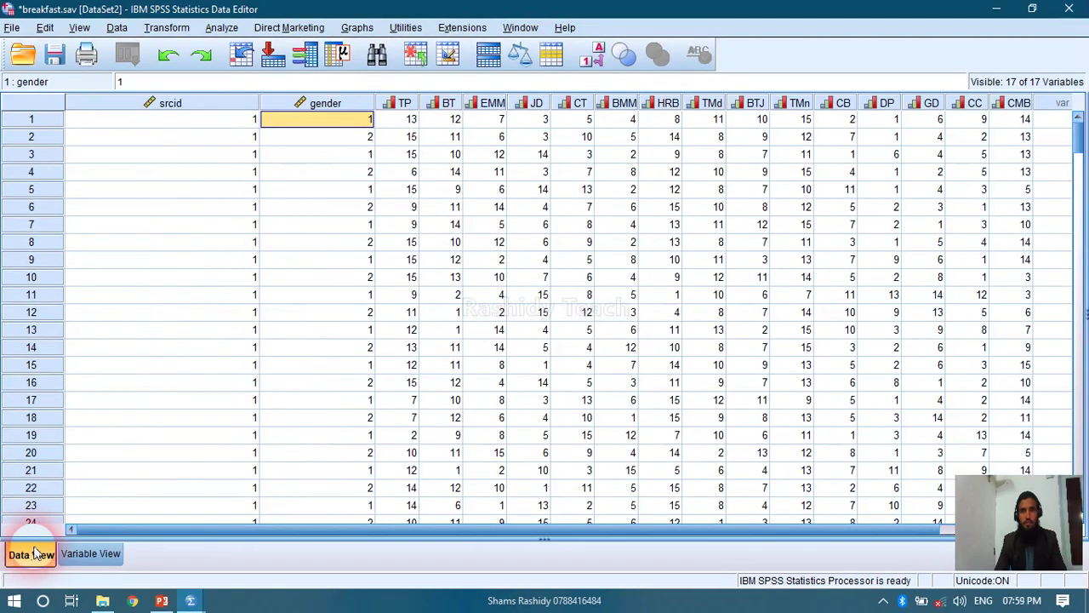